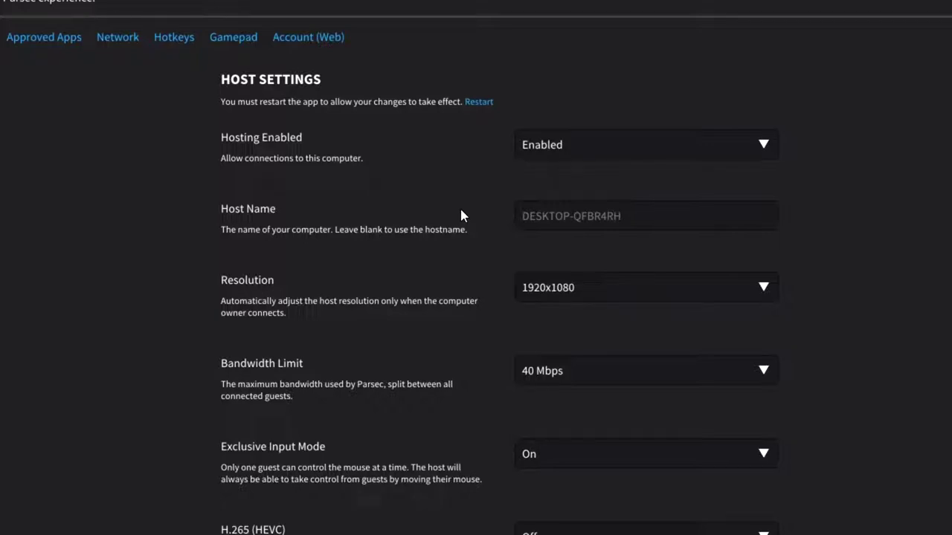
# - Change the host resolution to 1280x720 and set it back to 1920x1080
pyautogui.click(624, 287)
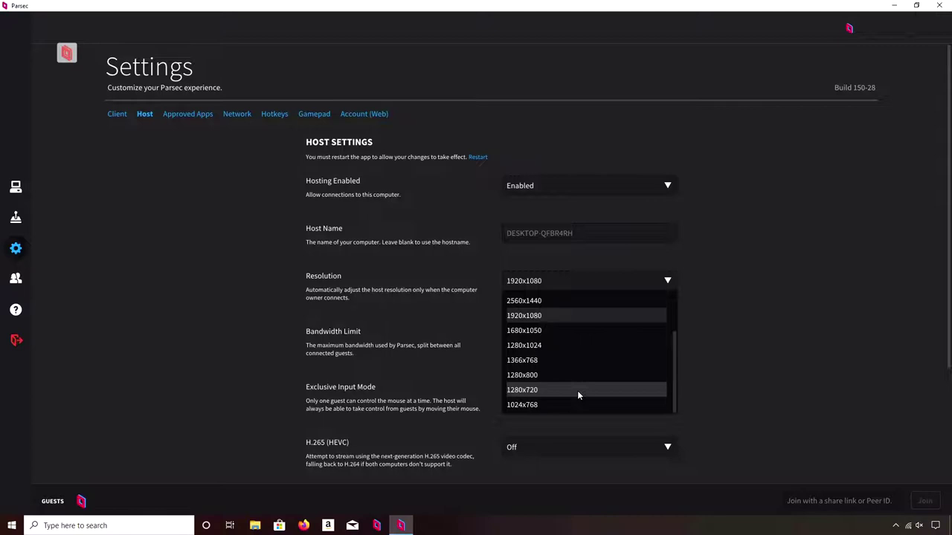
pyautogui.press('Escape')
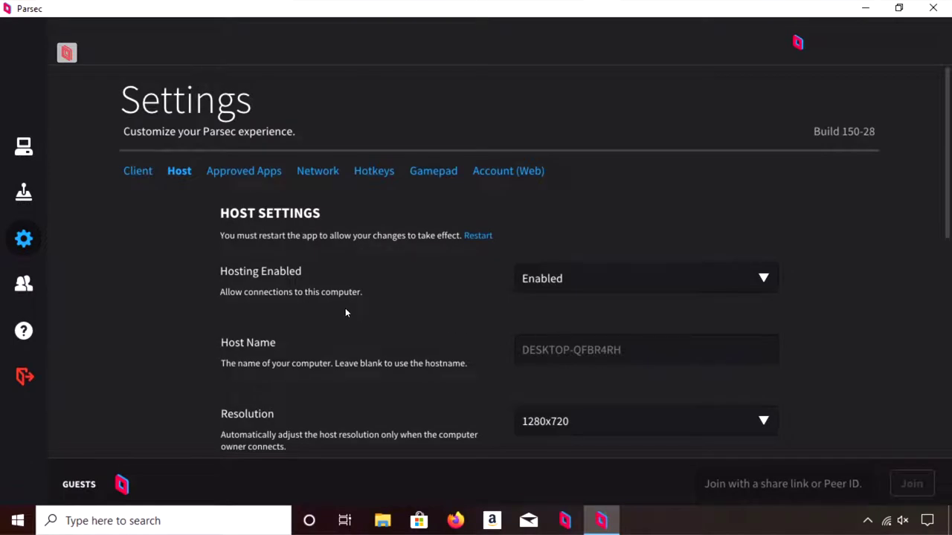
pyautogui.click(575, 417)
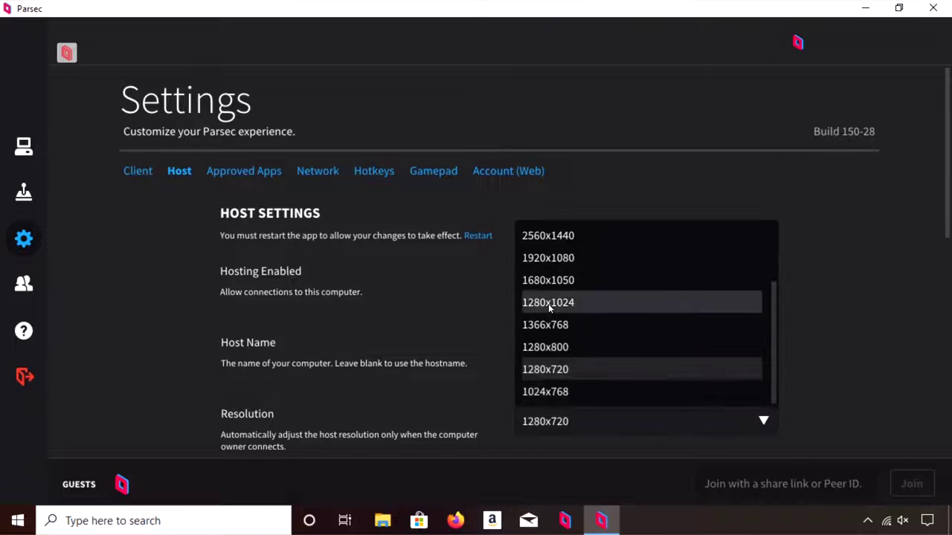
pyautogui.scroll(2, 548, 303)
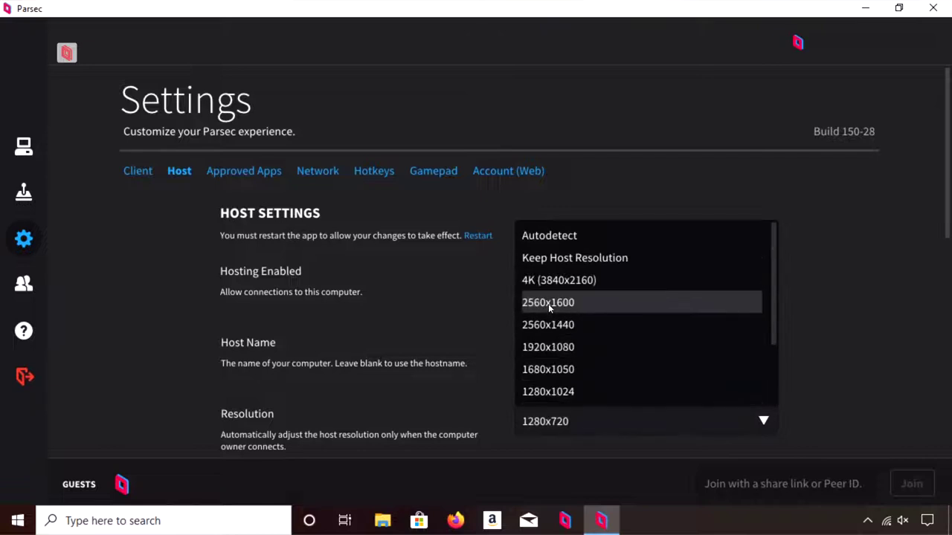
pyautogui.click(594, 347)
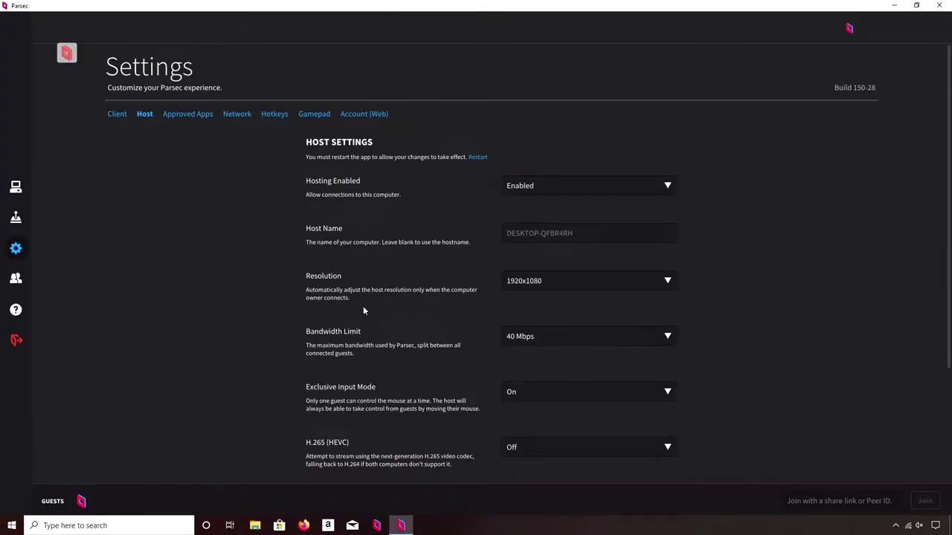
# - Try a host Bandwidth Limit of 20 Mbps, and lower it to 5 Mbps
pyautogui.click(556, 336)
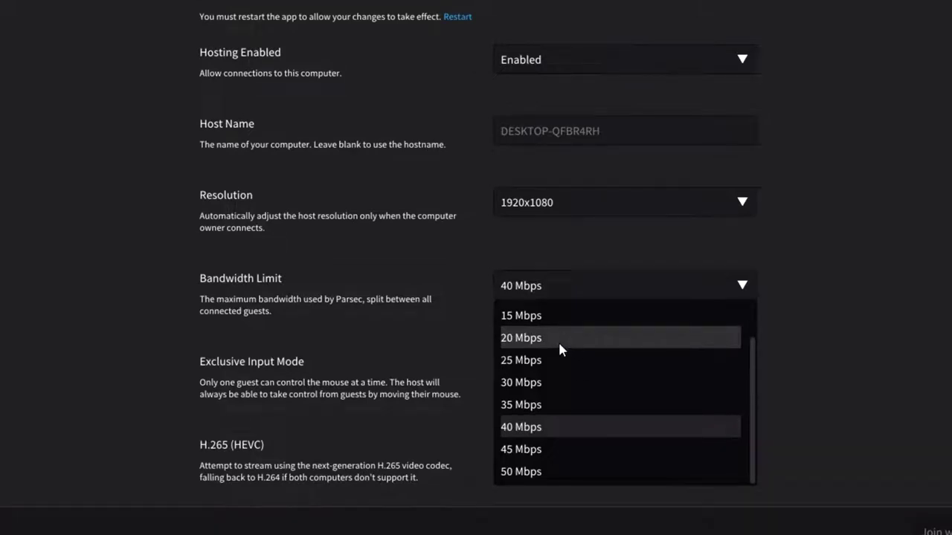
pyautogui.click(559, 343)
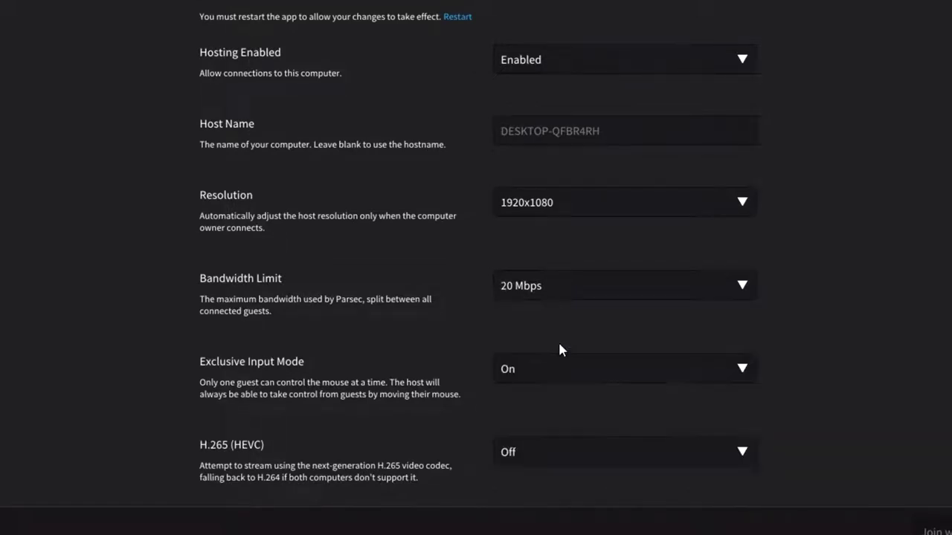
pyautogui.click(569, 292)
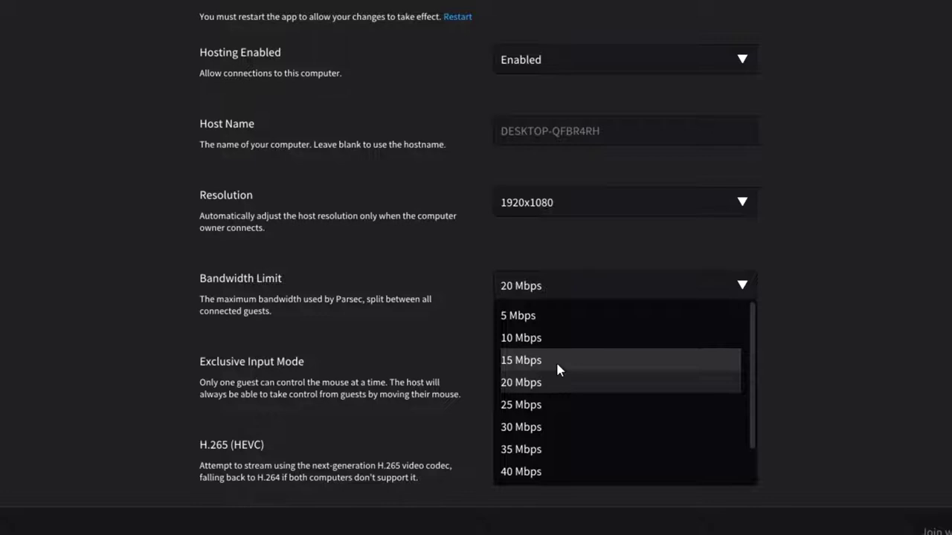
pyautogui.click(547, 318)
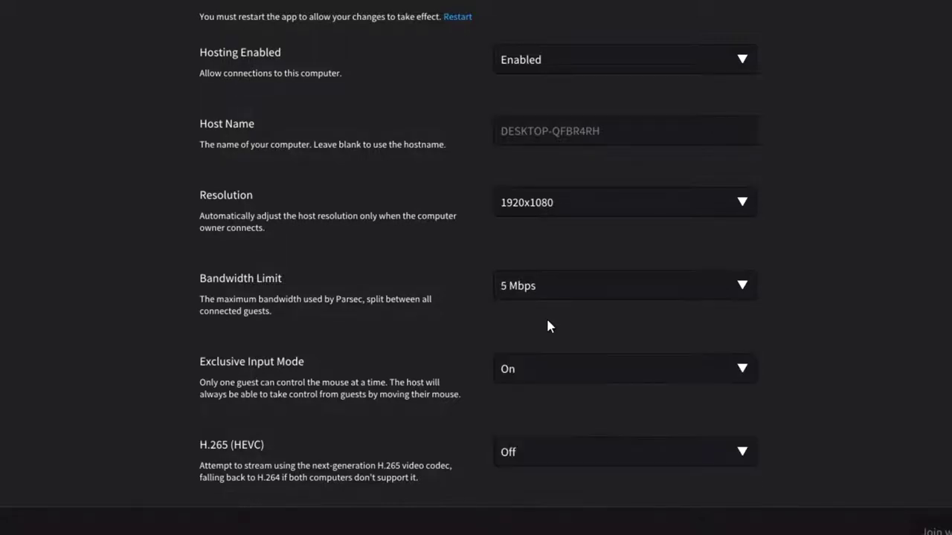
# - Examine the remaining host settings, including Exclusive Input Mode, the H.265 (HEVC) options, Display and Echo Cancelling
pyautogui.scroll(-3, 305, 294)
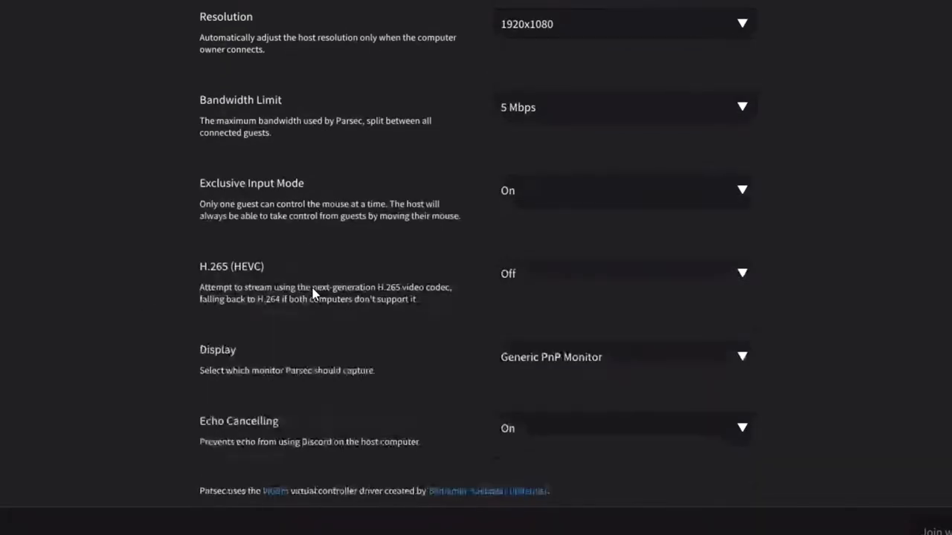
pyautogui.scroll(3, 312, 294)
pyautogui.scroll(-1, 313, 294)
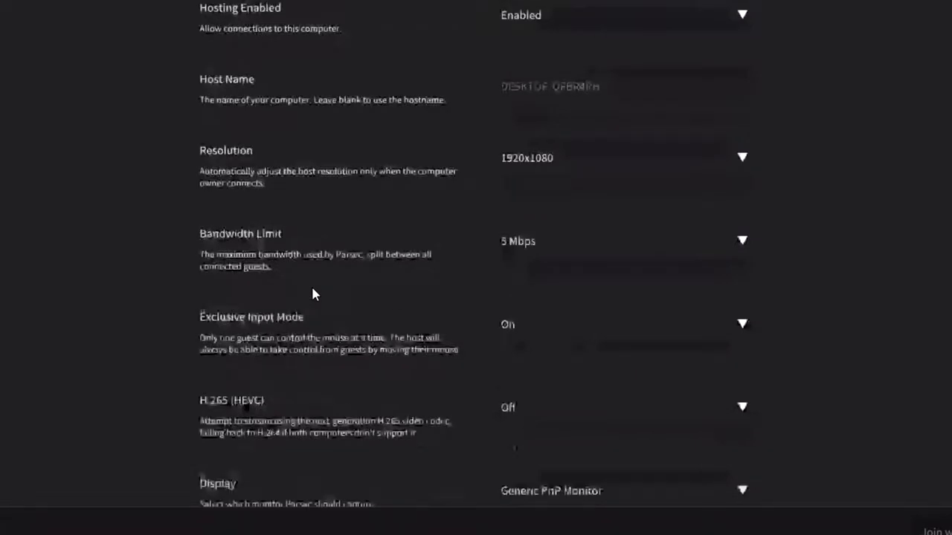
pyautogui.scroll(-2, 372, 371)
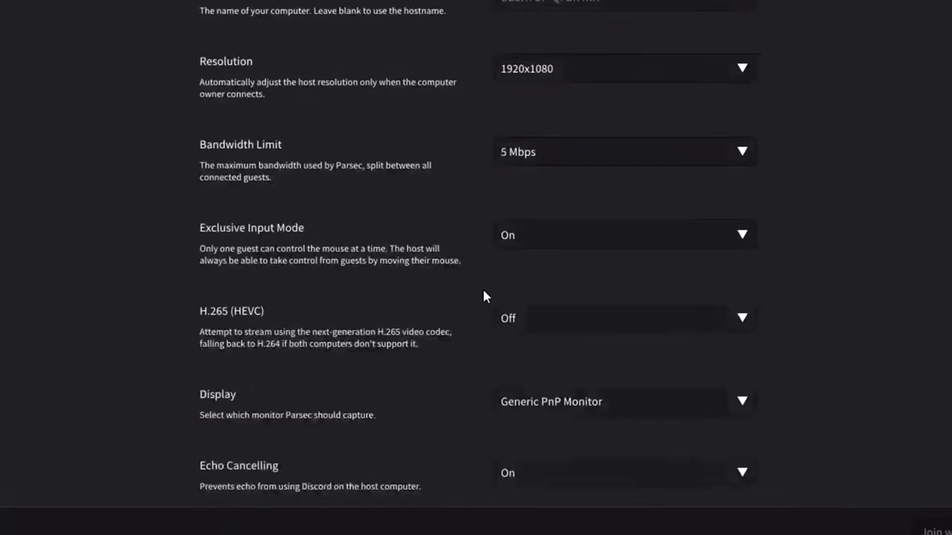
pyautogui.click(617, 328)
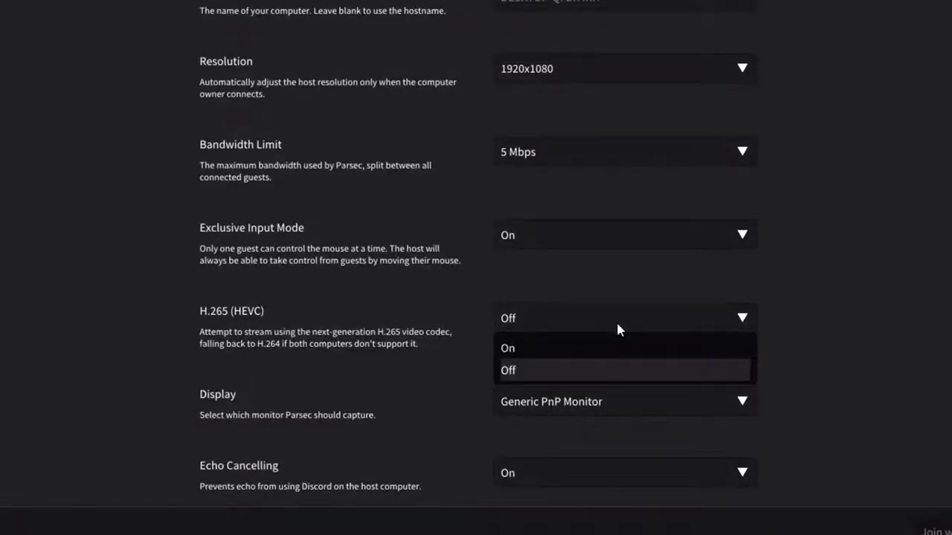
pyautogui.click(617, 328)
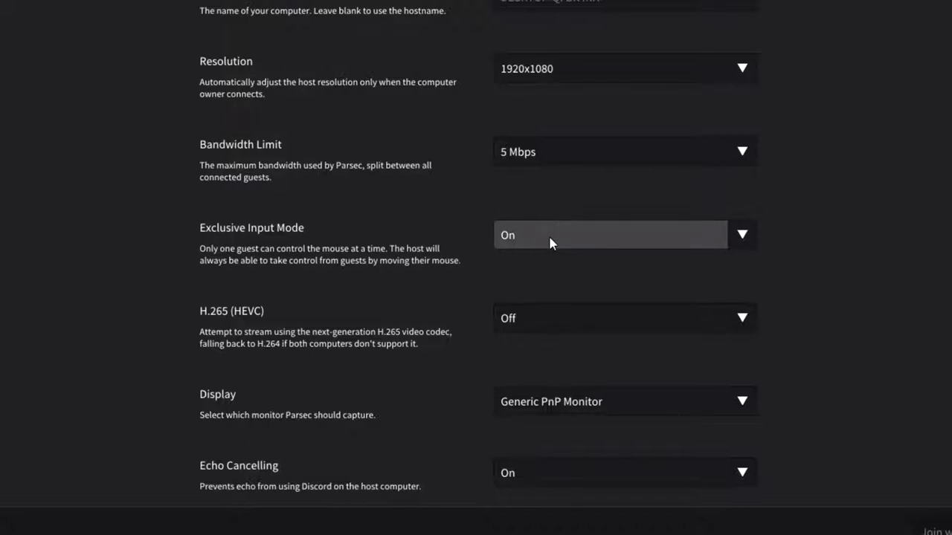
pyautogui.scroll(-2, 520, 290)
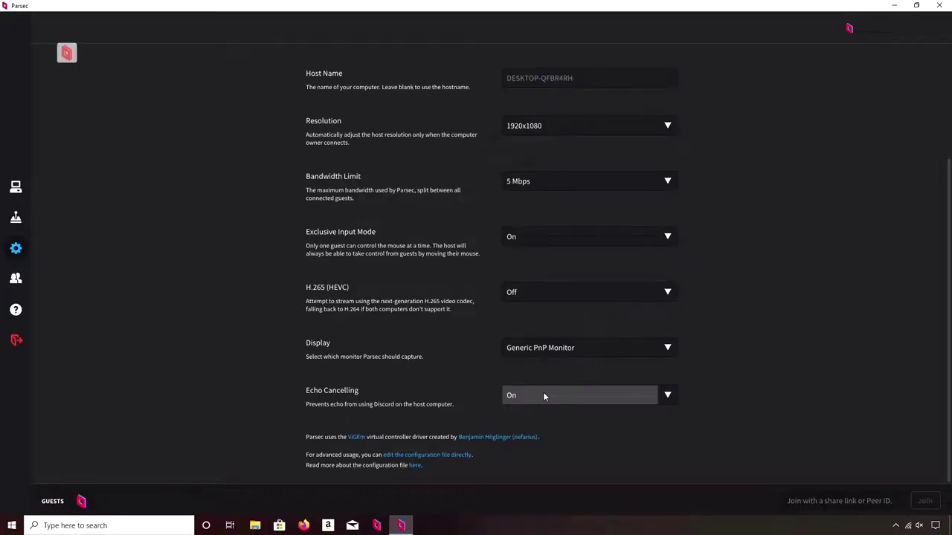
pyautogui.scroll(3, 371, 260)
# - Review the Approved Apps, Network and Hotkeys settings
pyautogui.click(181, 114)
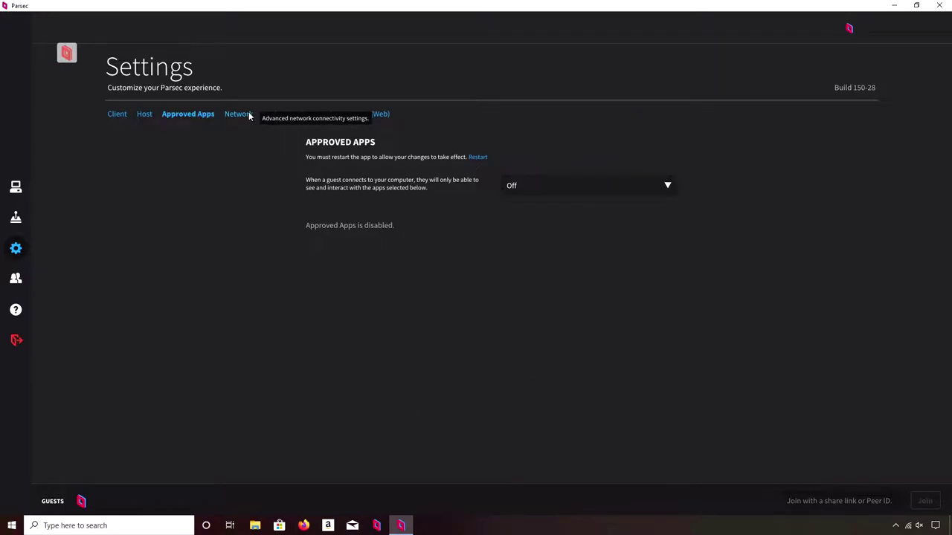
pyautogui.click(248, 116)
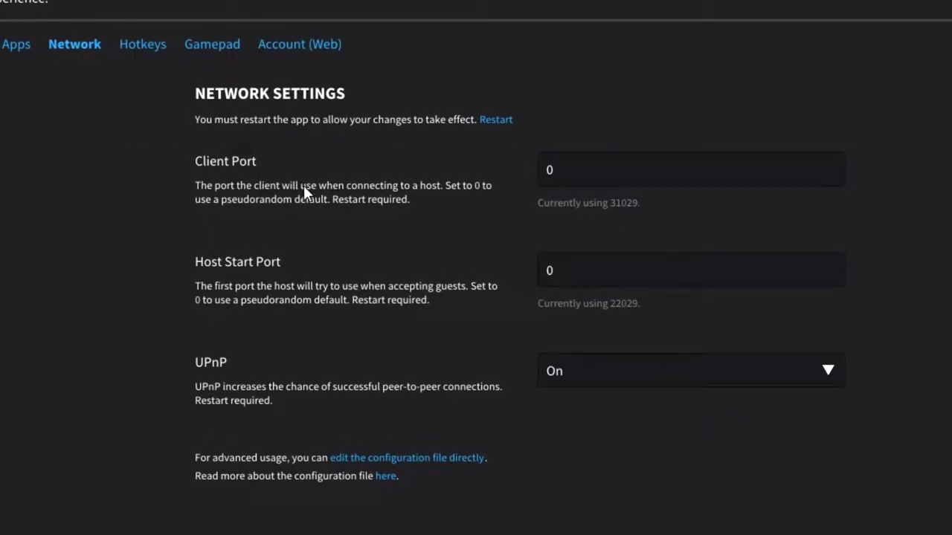
pyautogui.click(132, 44)
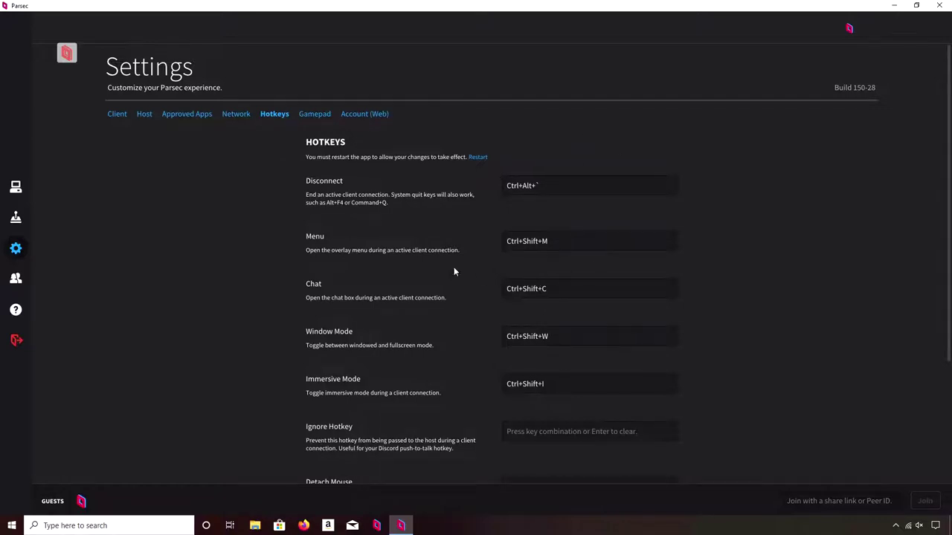
pyautogui.scroll(-1, 417, 249)
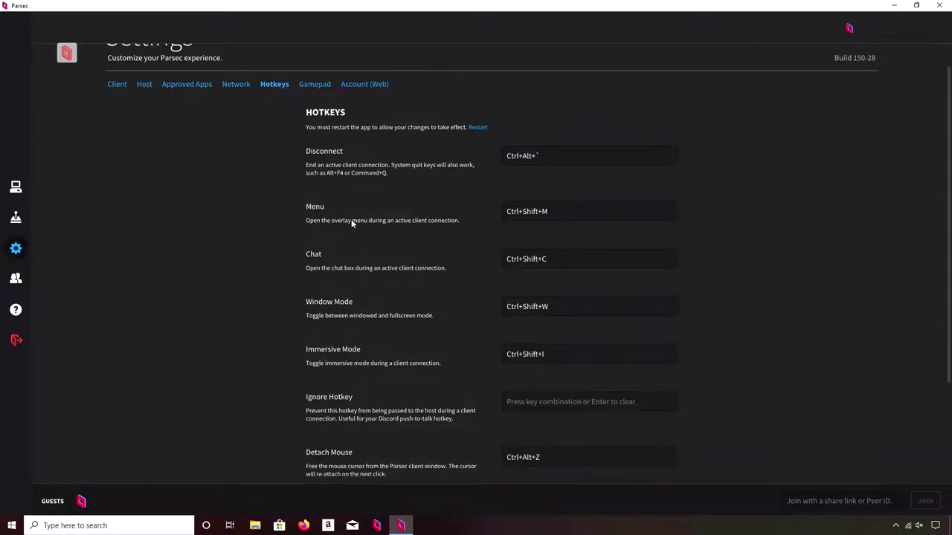
# - Put the remote session in windowed mode, minimize it to reach the local browser, and return to the fullscreen session
pyautogui.click(69, 56)
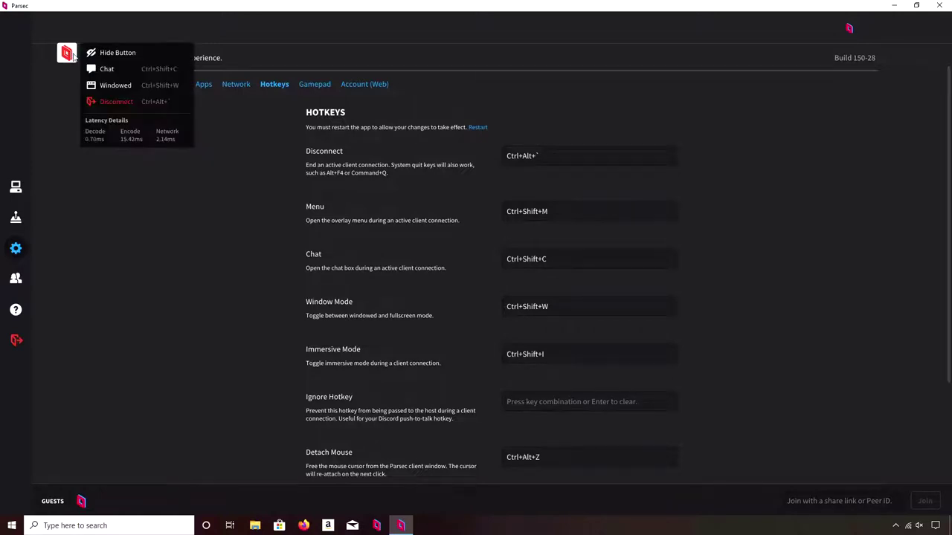
pyautogui.click(122, 84)
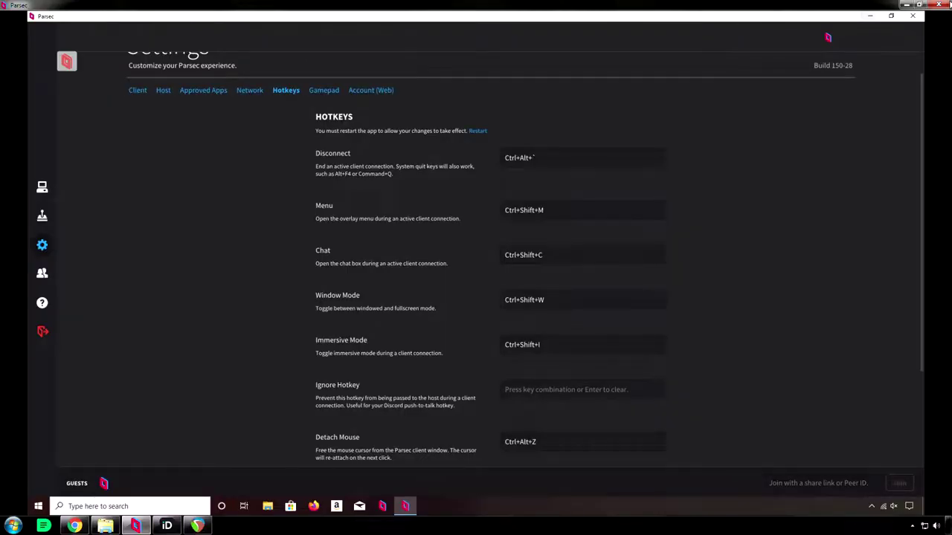
pyautogui.click(905, 6)
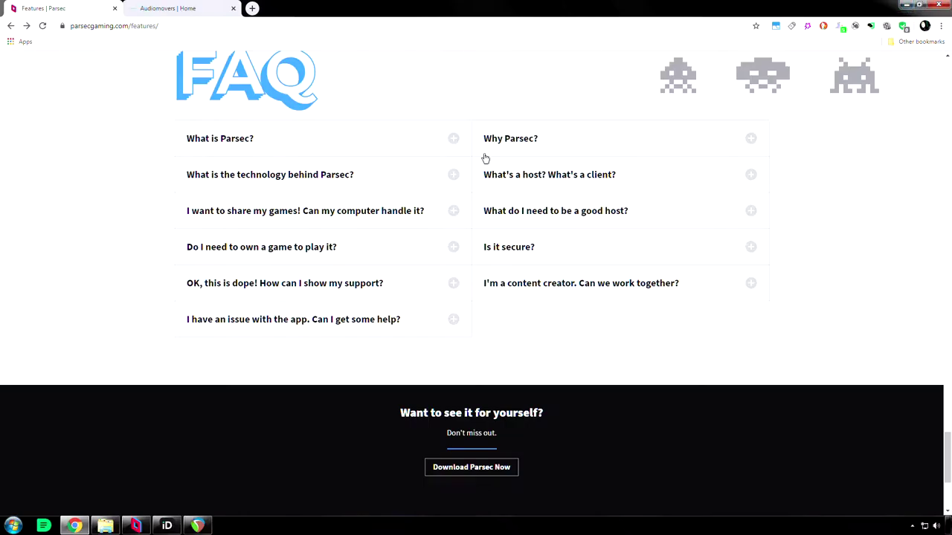
pyautogui.click(904, 5)
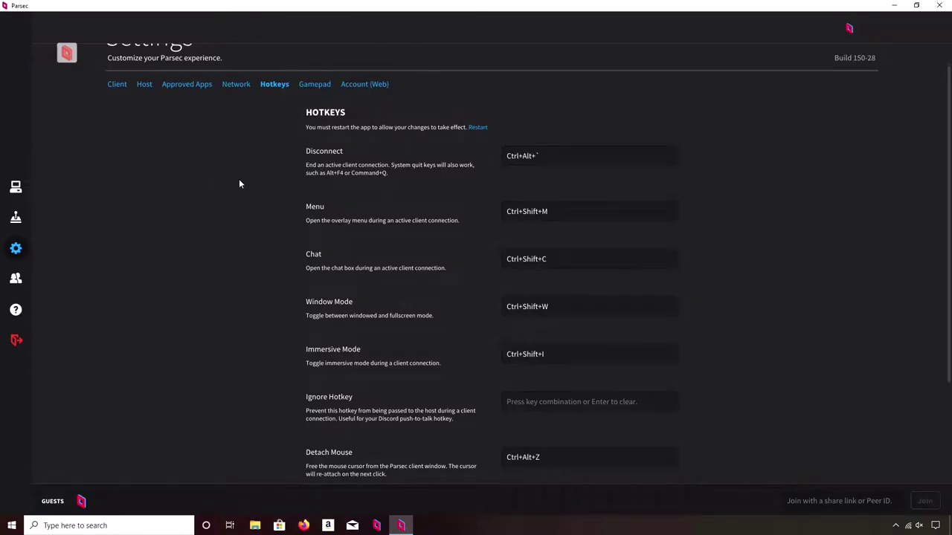
# - Look through the hotkeys, and open the session chat from the overlay menu and leave it again
pyautogui.scroll(1, 193, 191)
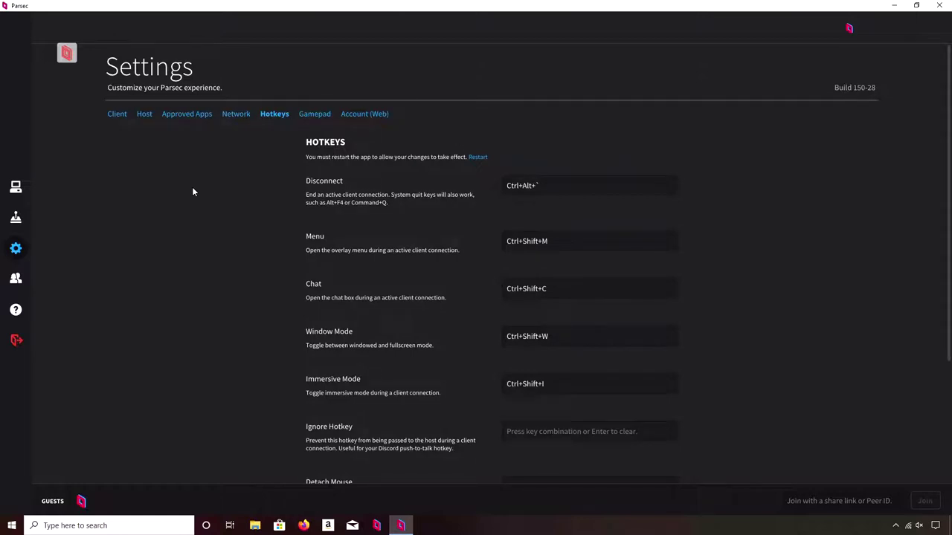
pyautogui.scroll(-3, 476, 283)
pyautogui.scroll(3, 482, 275)
pyautogui.hotkey('ctrl', 'shift', 'm')
pyautogui.click(123, 69)
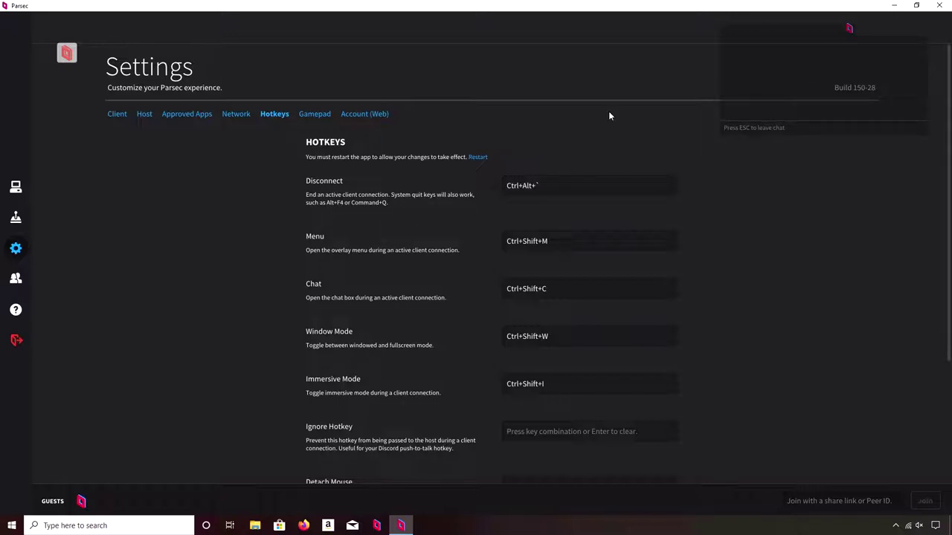
pyautogui.press('Escape')
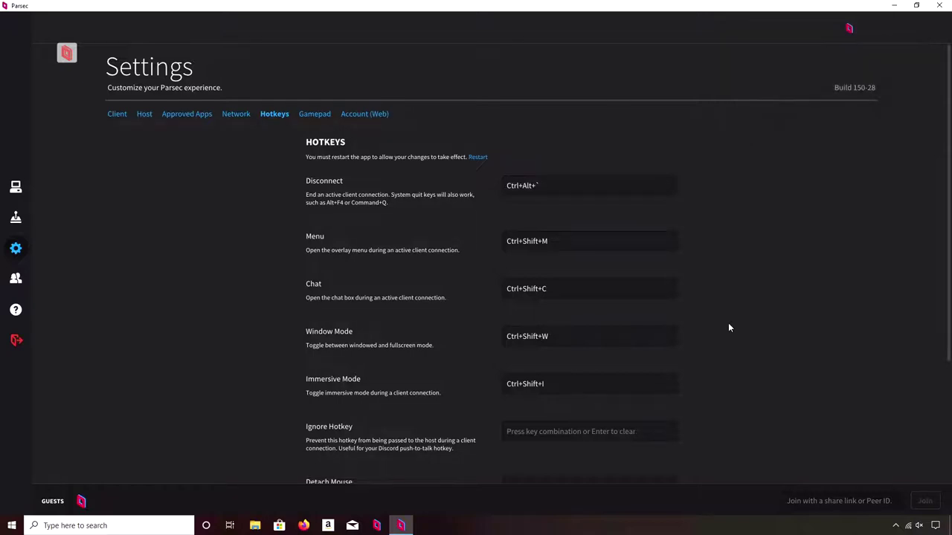
# - Check the Gamepad mapping settings, and create a share link for the host computer
pyautogui.click(318, 114)
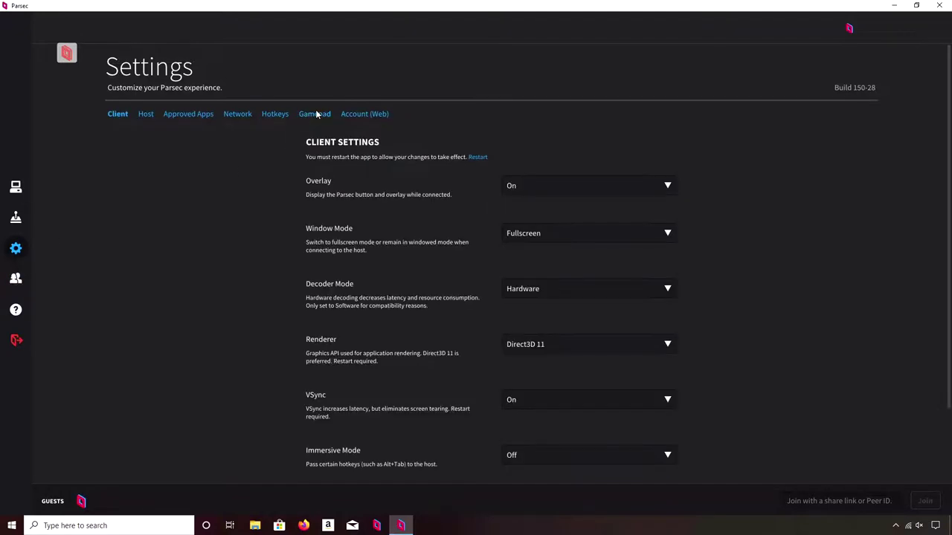
pyautogui.click(315, 114)
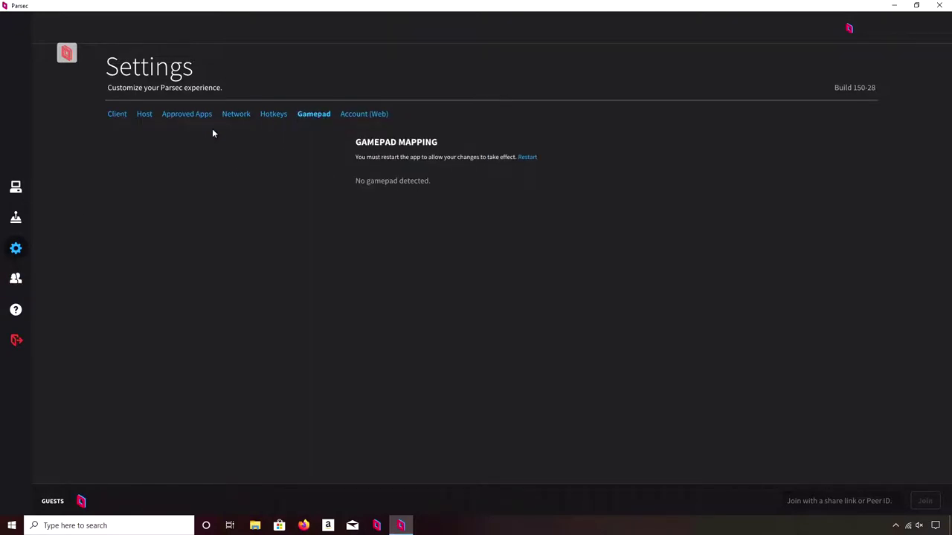
pyautogui.click(17, 186)
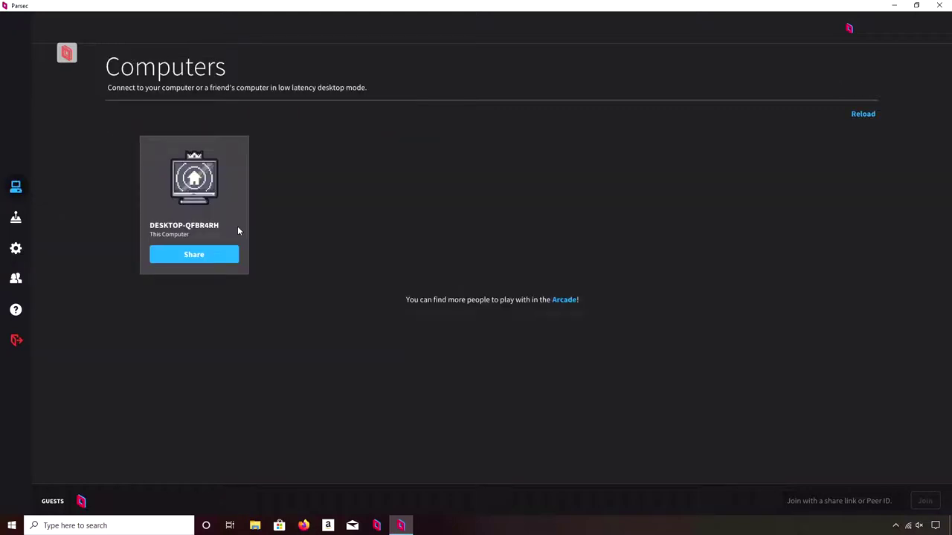
pyautogui.click(194, 255)
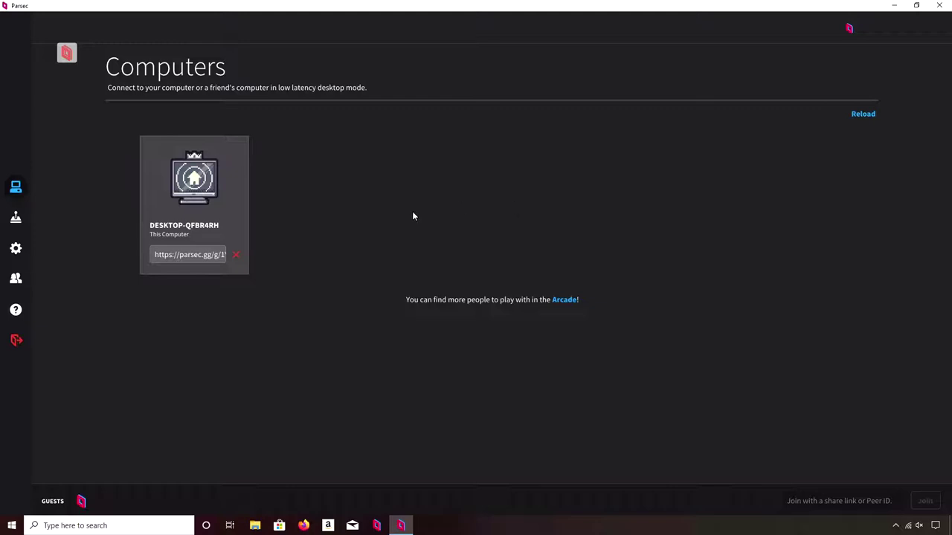
# - Disconnect from the remote session, and reconnect to the host computer from the maximized local Parsec window
pyautogui.click(70, 65)
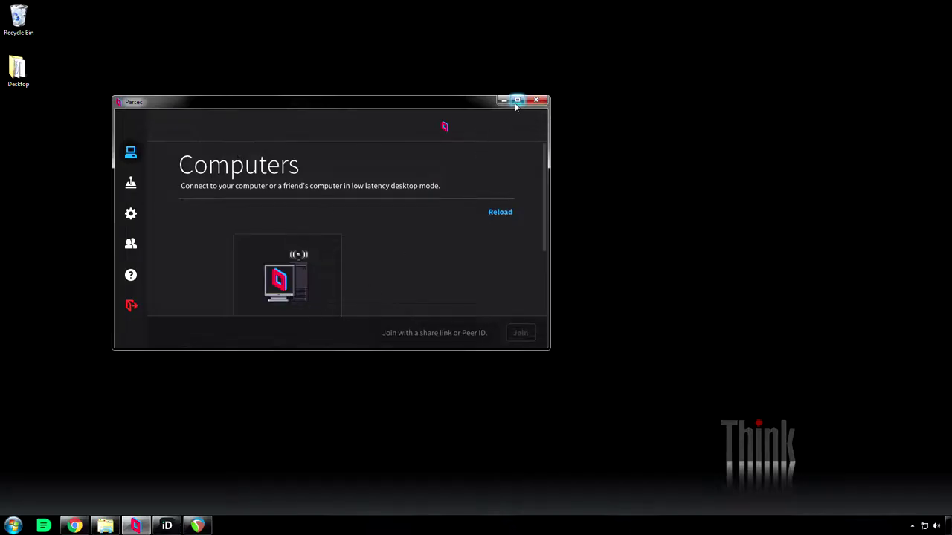
pyautogui.click(517, 101)
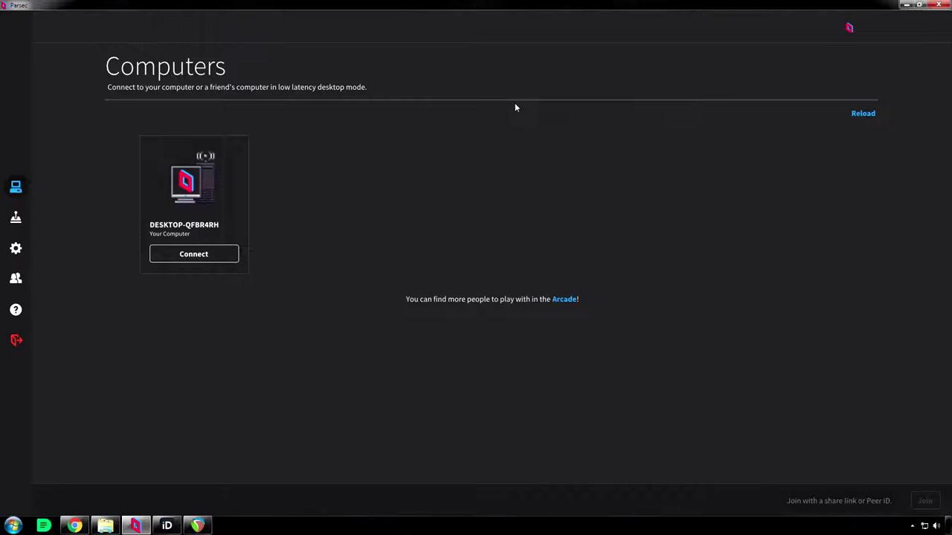
pyautogui.click(181, 260)
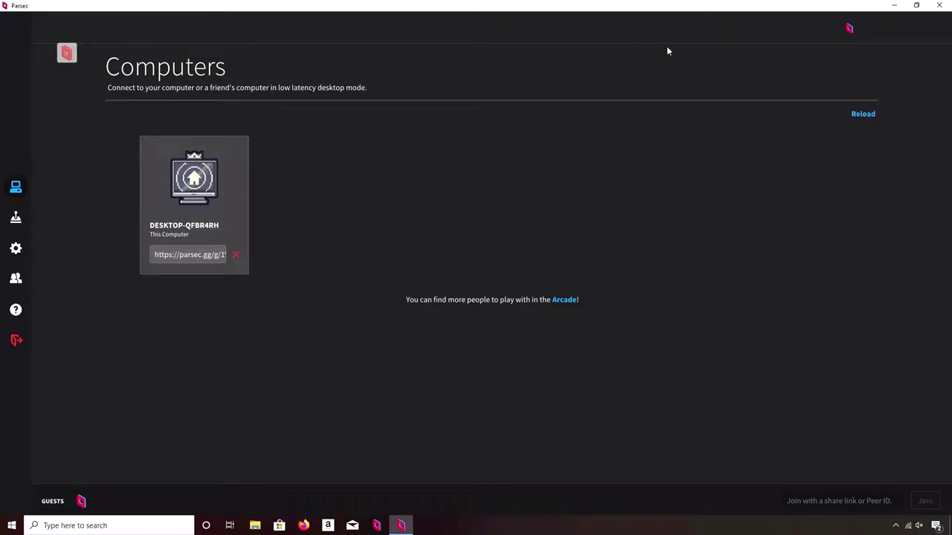
# - Open the host settings in the remote computer's Parsec window and check the Bandwidth Limit options
pyautogui.click(894, 6)
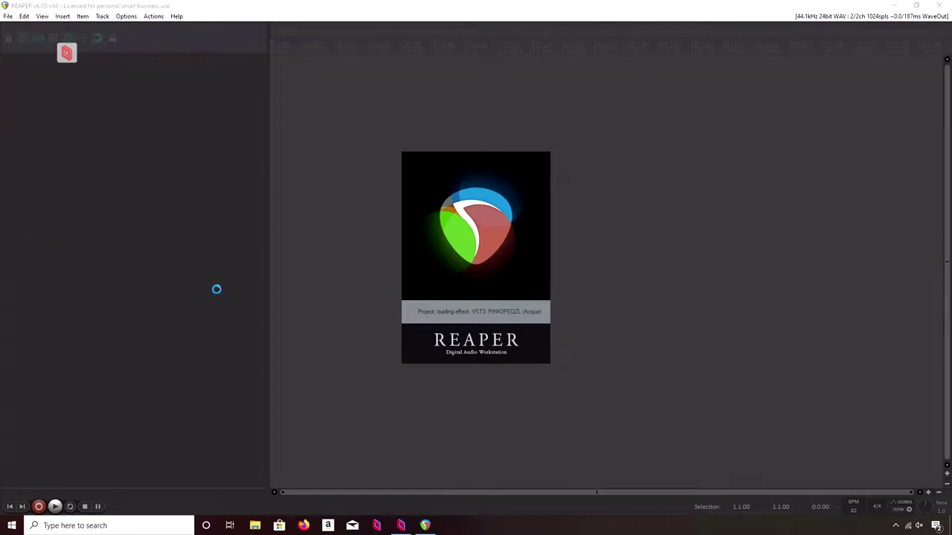
pyautogui.moveTo(401, 528)
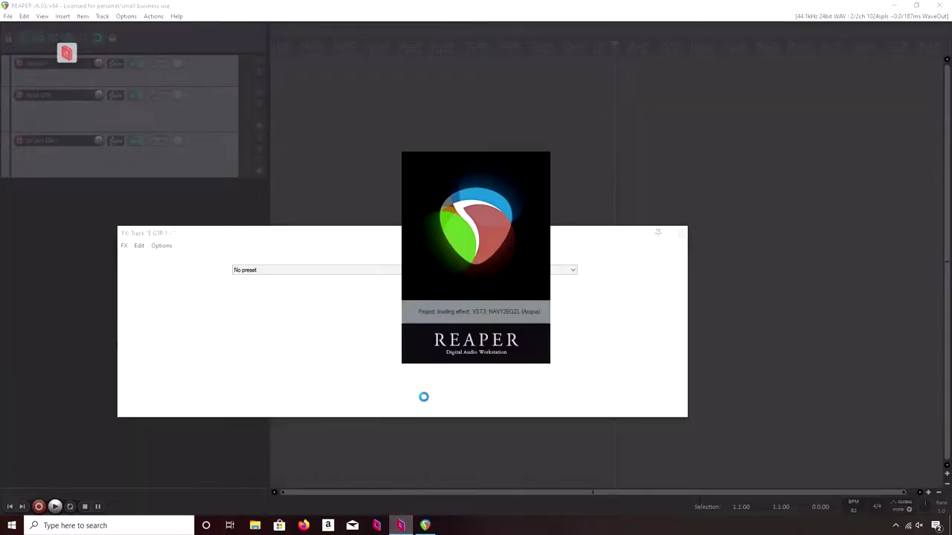
pyautogui.click(402, 522)
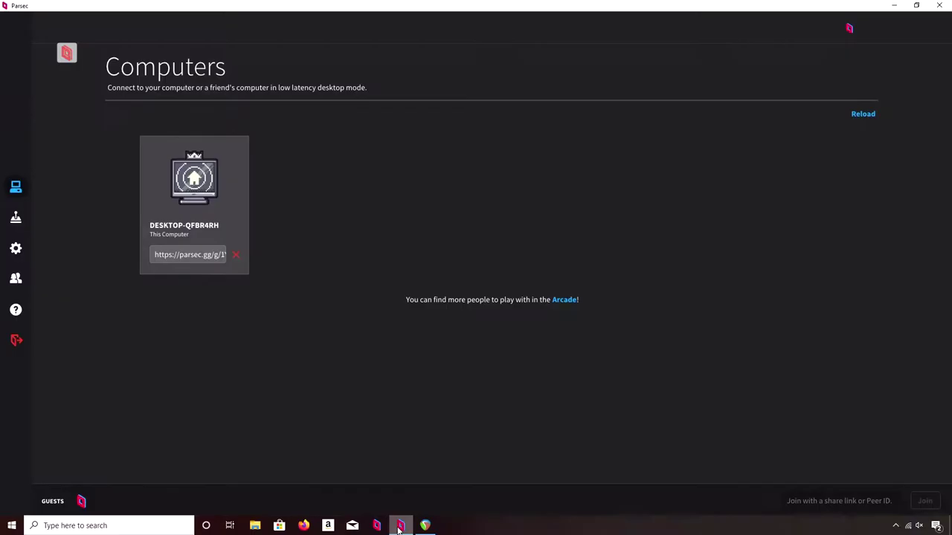
pyautogui.click(15, 219)
pyautogui.click(16, 248)
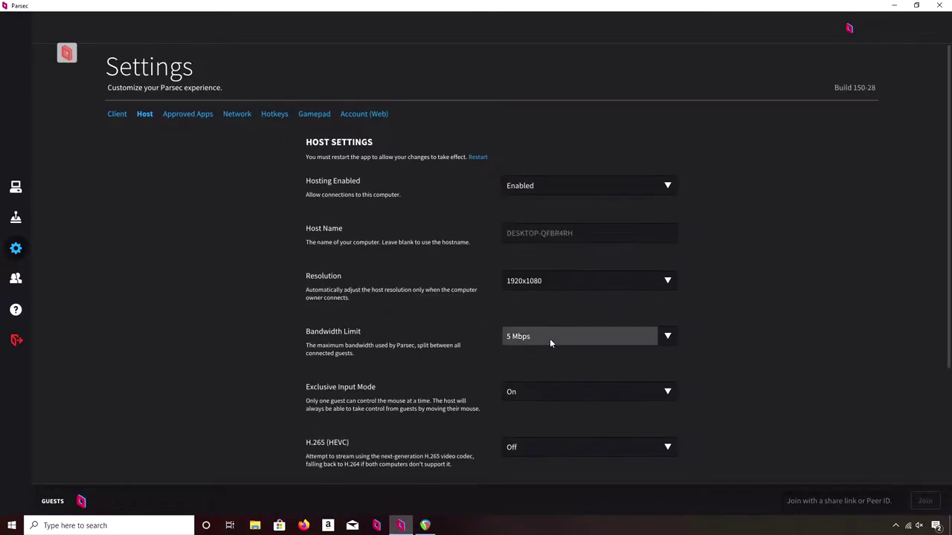
pyautogui.click(549, 338)
pyautogui.click(515, 337)
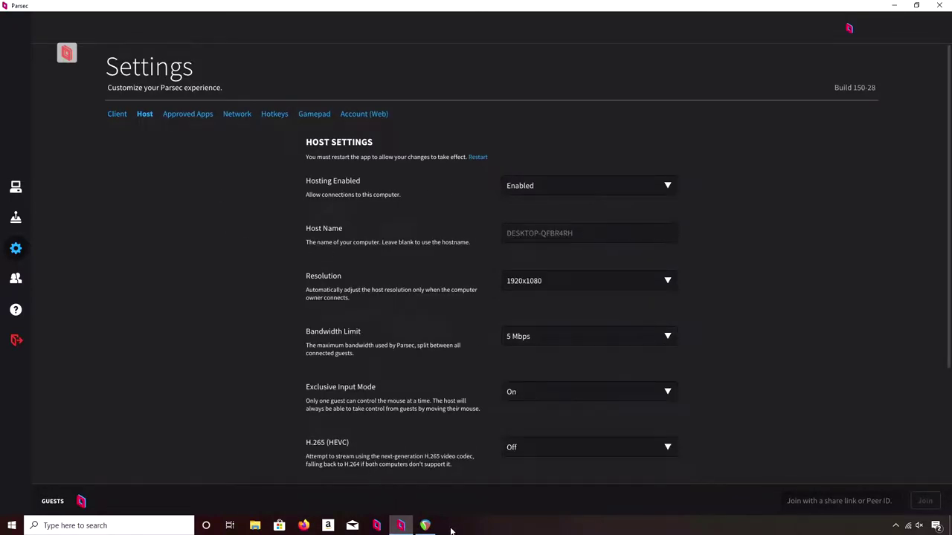
# - Switch to REAPER and look through the MAGENTA5ZL, Tube Saturator Vintage and YALA plugins in the Vocals FX chain, dismissing the registration notice
pyautogui.click(425, 526)
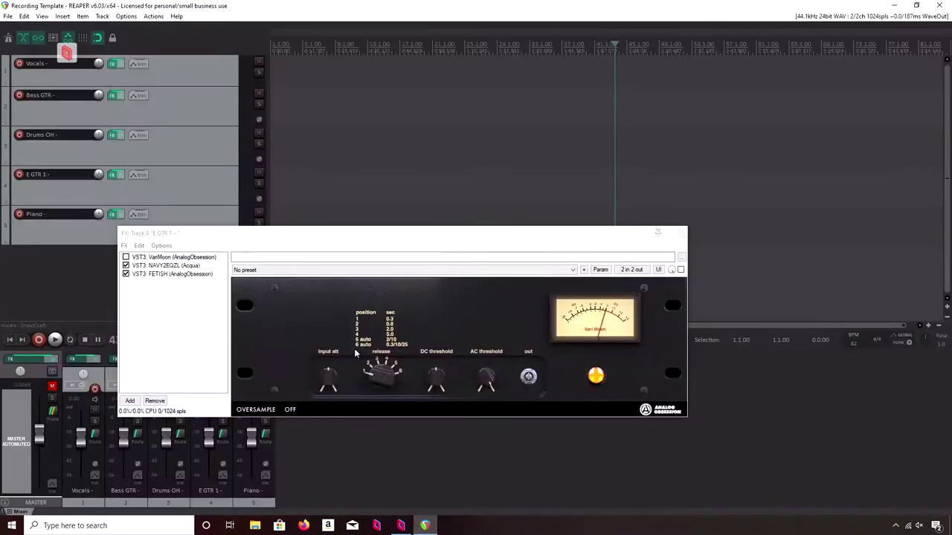
pyautogui.click(113, 65)
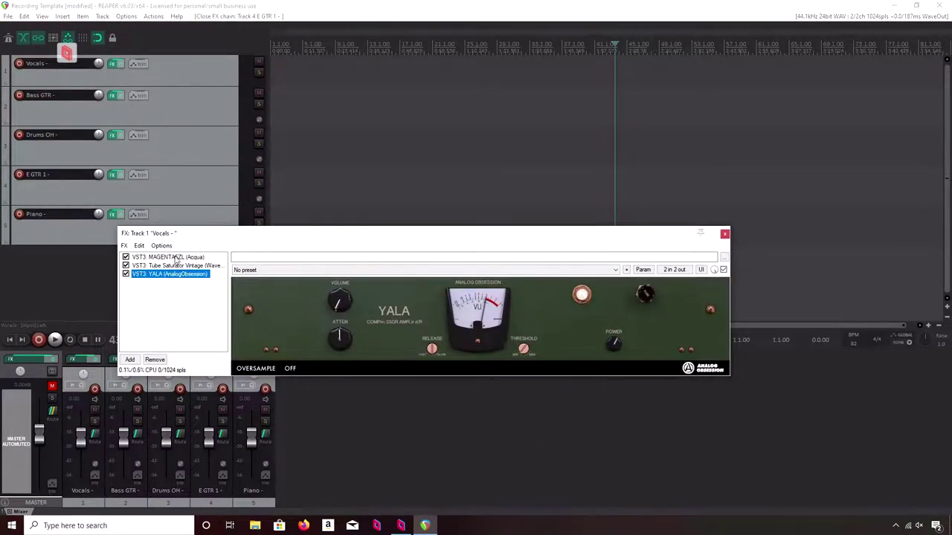
pyautogui.click(176, 258)
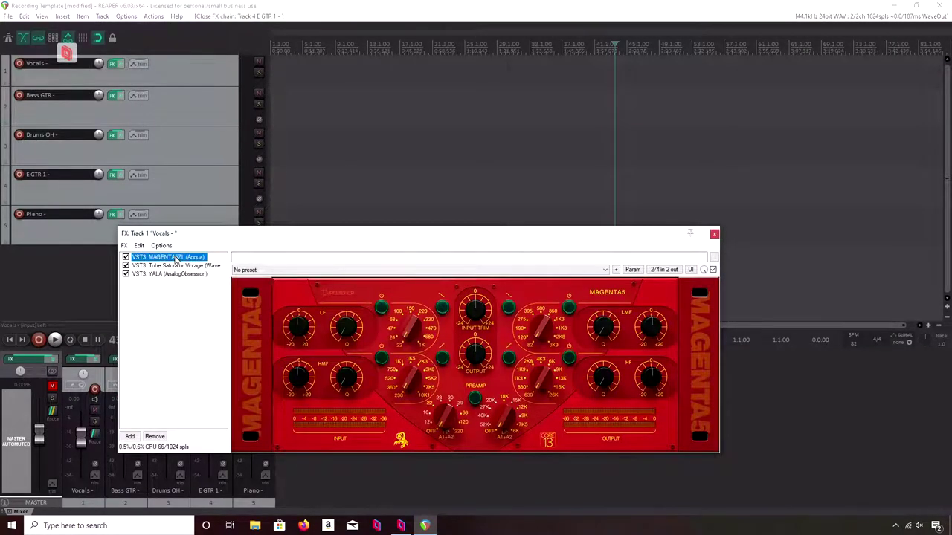
pyautogui.click(176, 265)
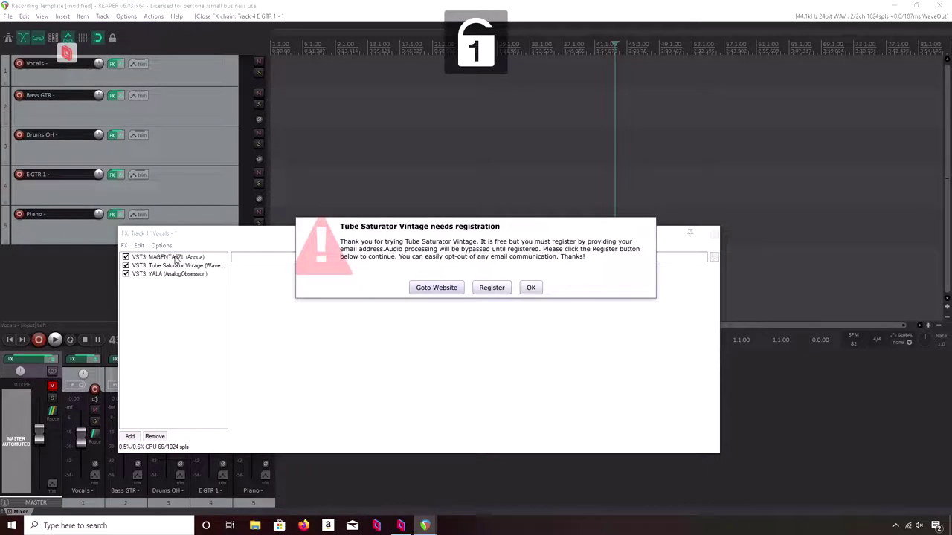
pyautogui.click(530, 289)
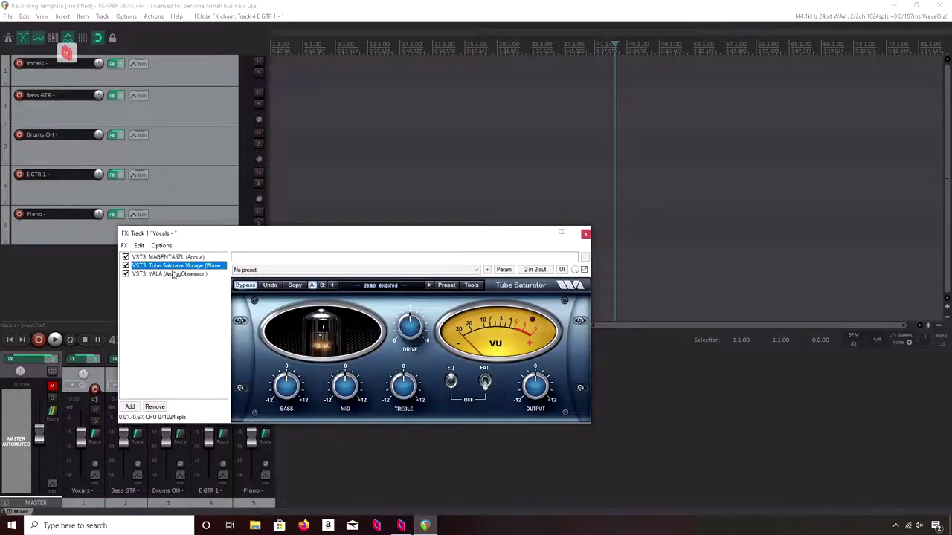
pyautogui.click(172, 274)
pyautogui.press('Up')
pyautogui.press('Up')
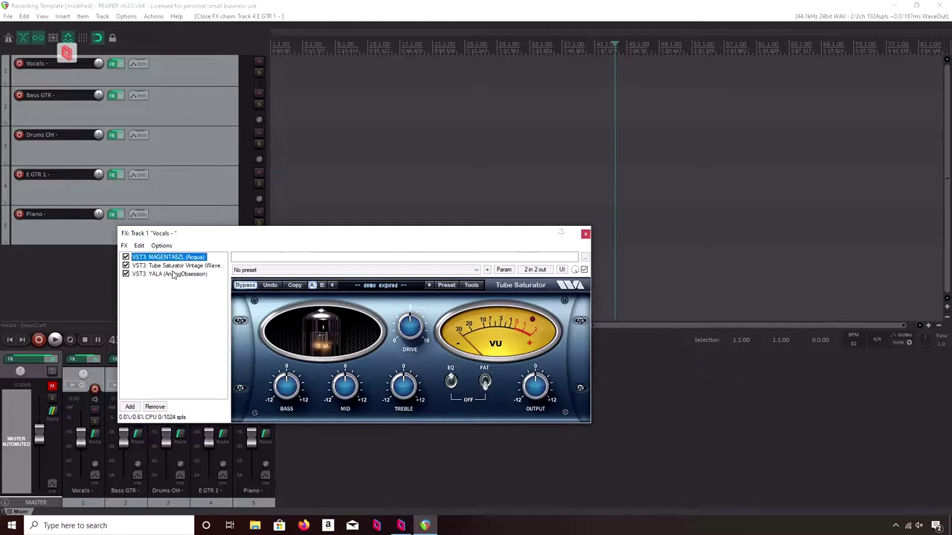
pyautogui.press('Down')
pyautogui.press('Down')
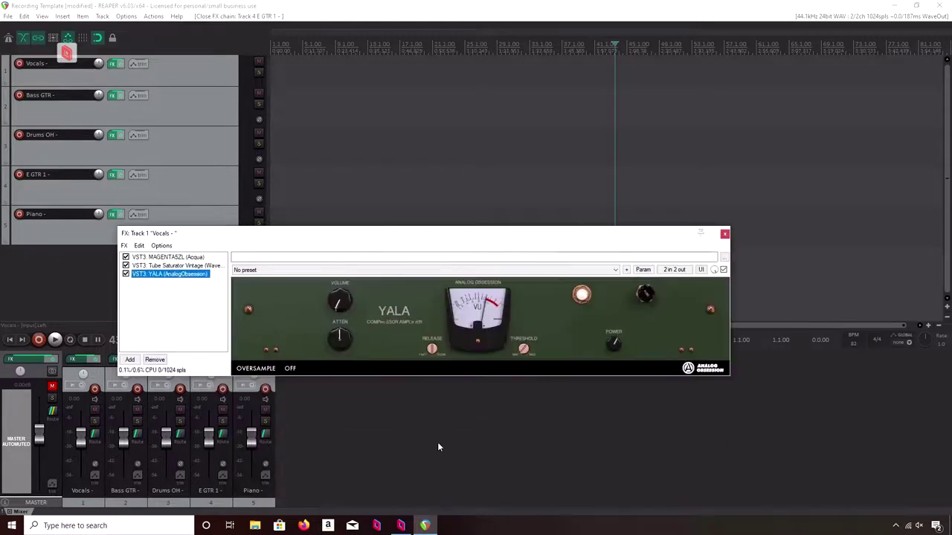
# - Switch to the remote Parsec host settings, set the Bandwidth Limit to 25 Mbps, and minimize Parsec
pyautogui.click(400, 526)
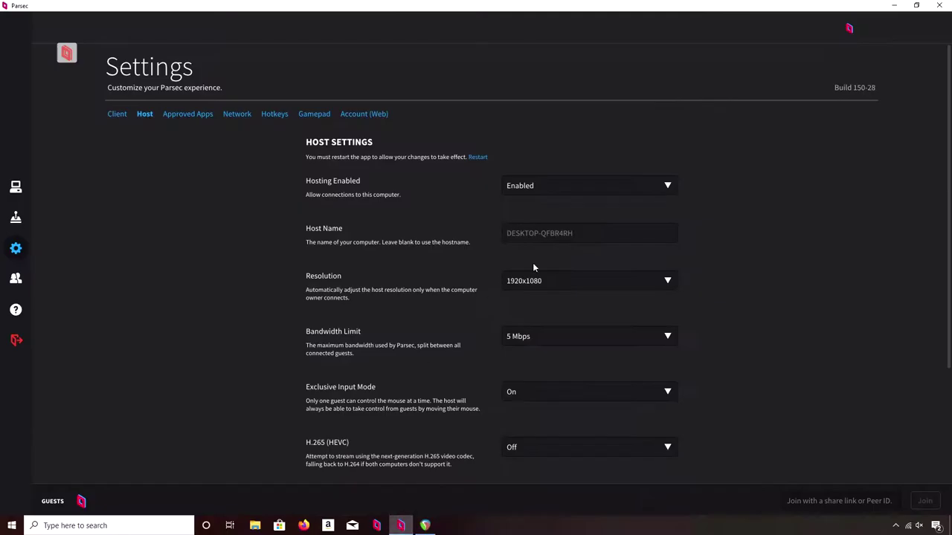
pyautogui.click(546, 334)
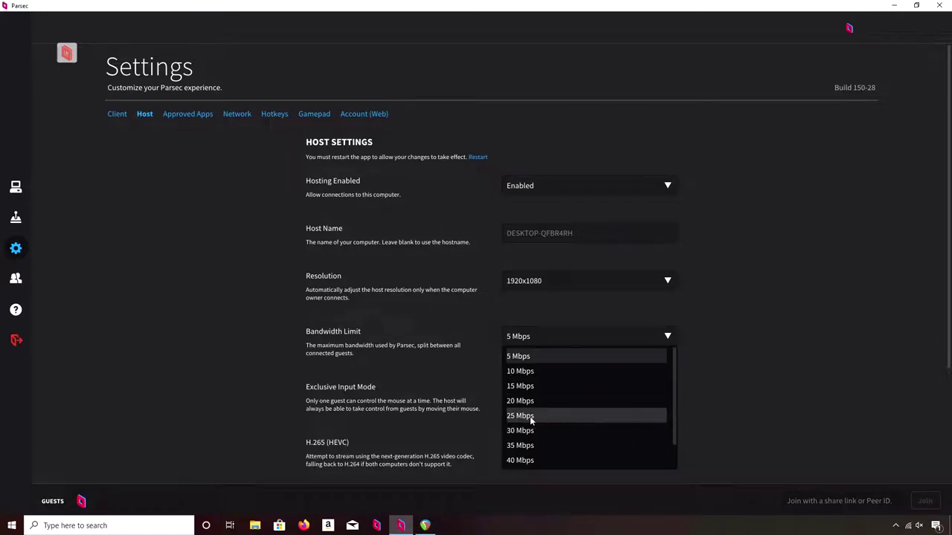
pyautogui.click(532, 420)
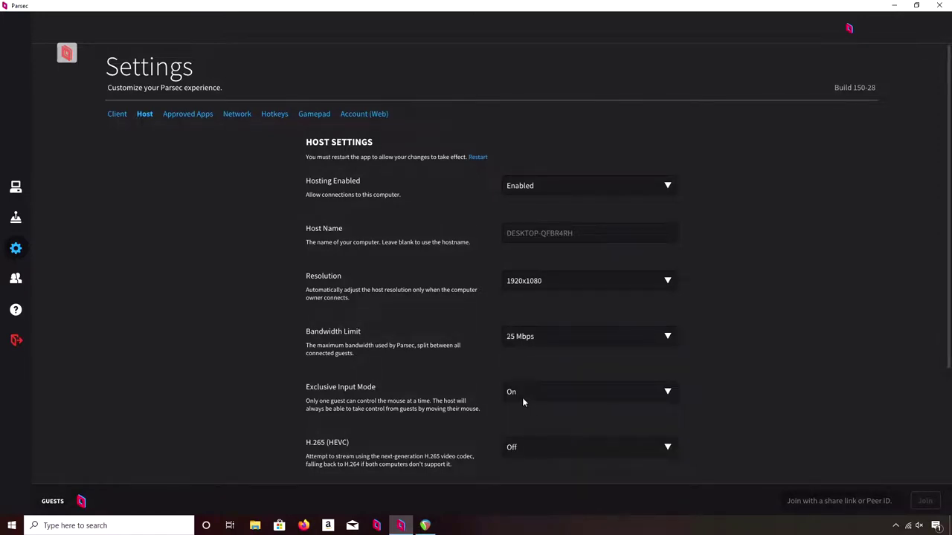
pyautogui.click(894, 6)
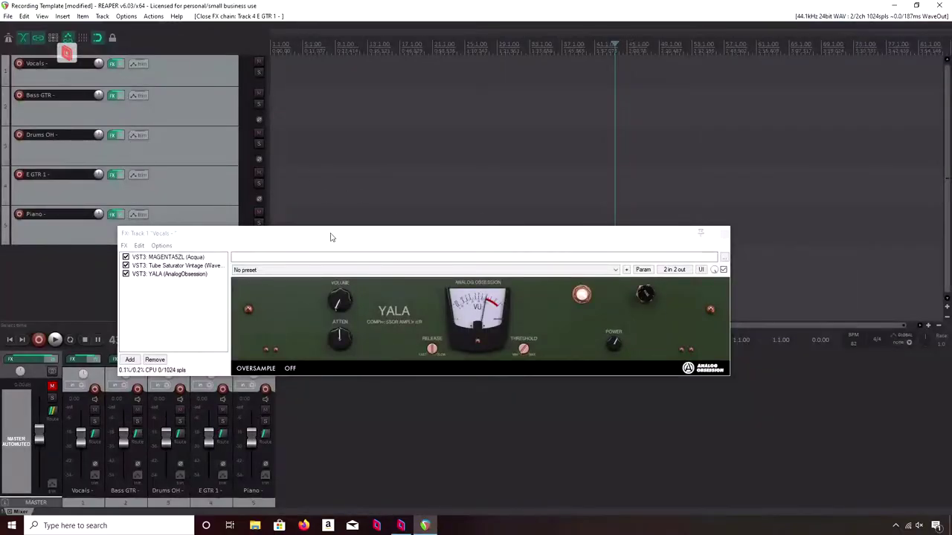
# - Shift the Vocals FX window slightly and return the edit cursor to the start of the project
pyautogui.moveTo(349, 238); pyautogui.dragTo(388, 246)
pyautogui.click(355, 192)
pyautogui.press('Home')
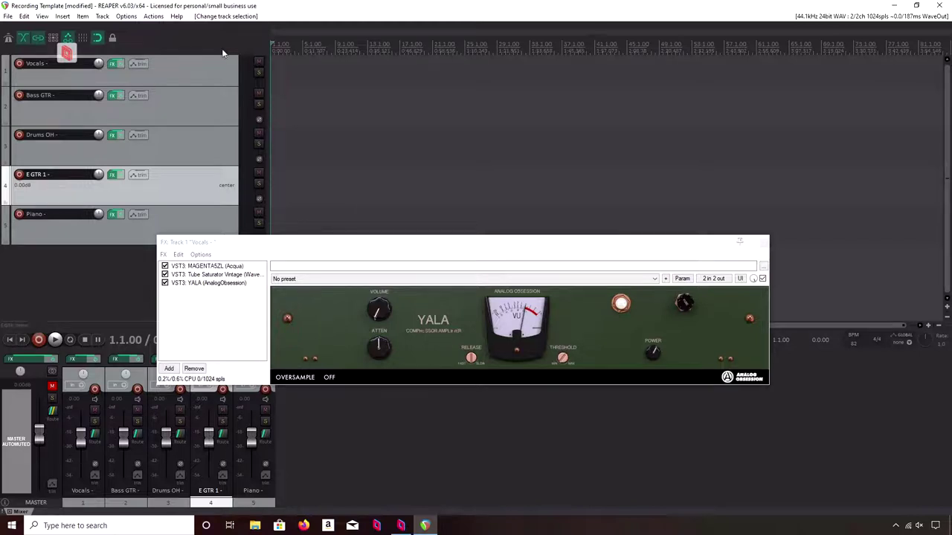
# - Reopen the Vocals FX chain, look at its plugins again from MAGENTA5ZL to YALA, and close the FX window
pyautogui.click(113, 65)
pyautogui.click(112, 65)
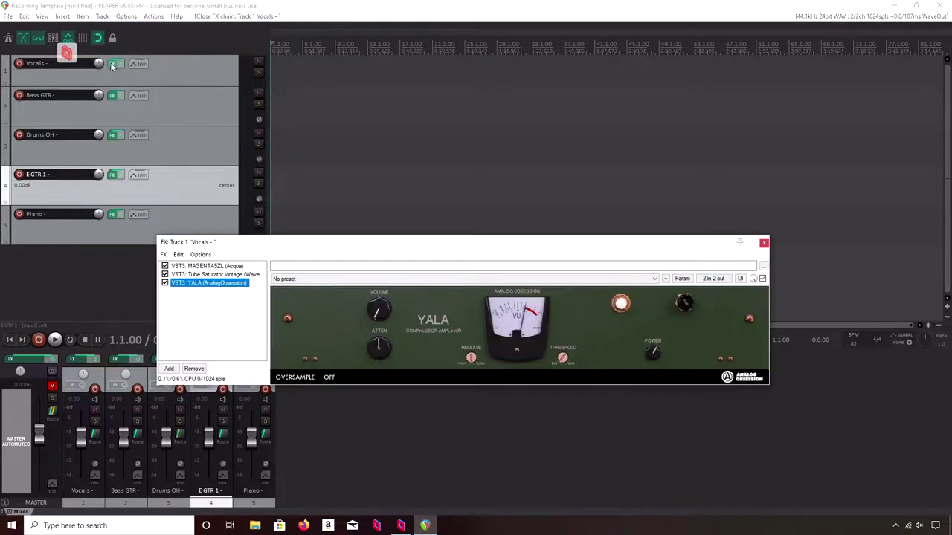
pyautogui.click(217, 266)
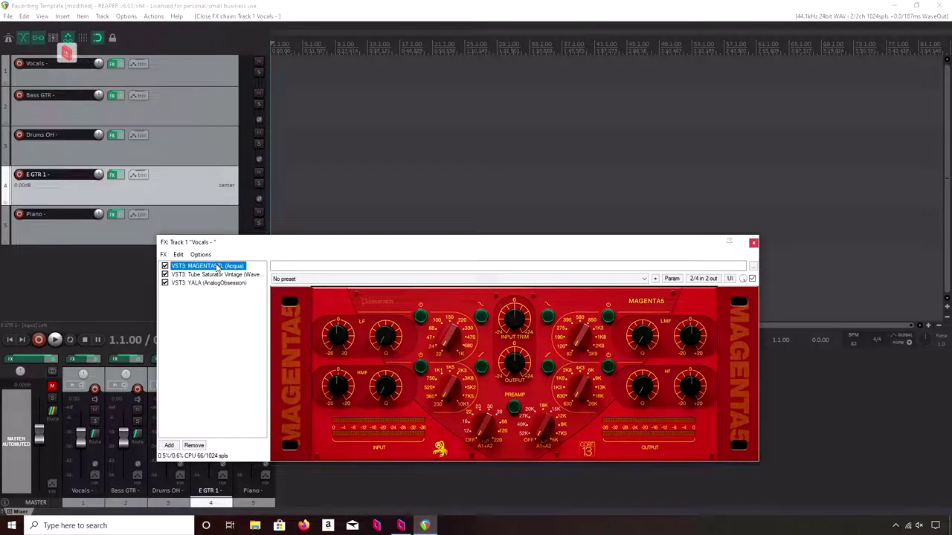
pyautogui.press('Down')
pyautogui.press('Down')
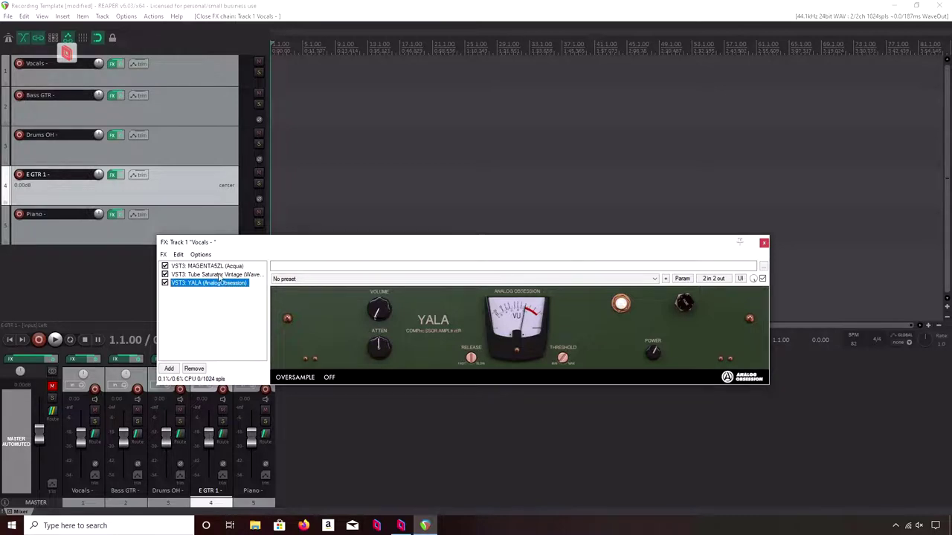
pyautogui.click(222, 266)
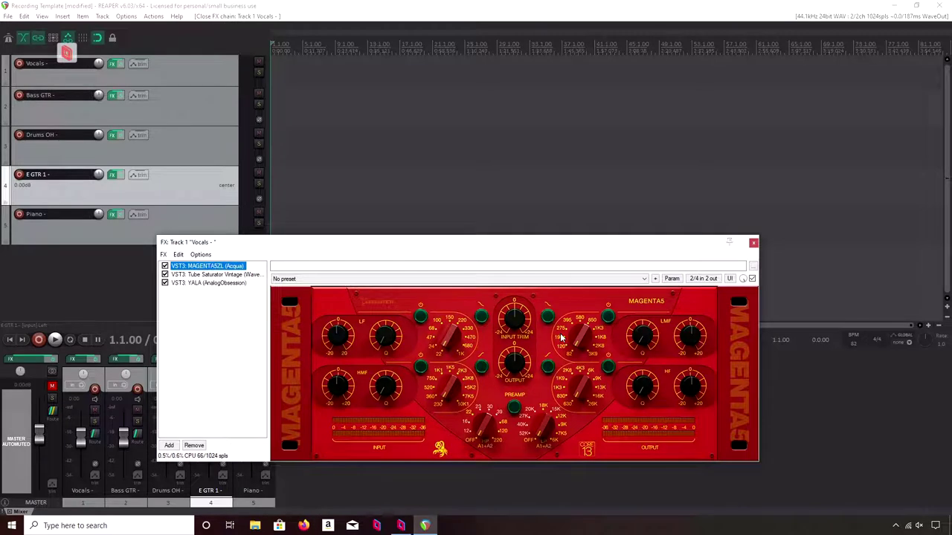
pyautogui.click(754, 243)
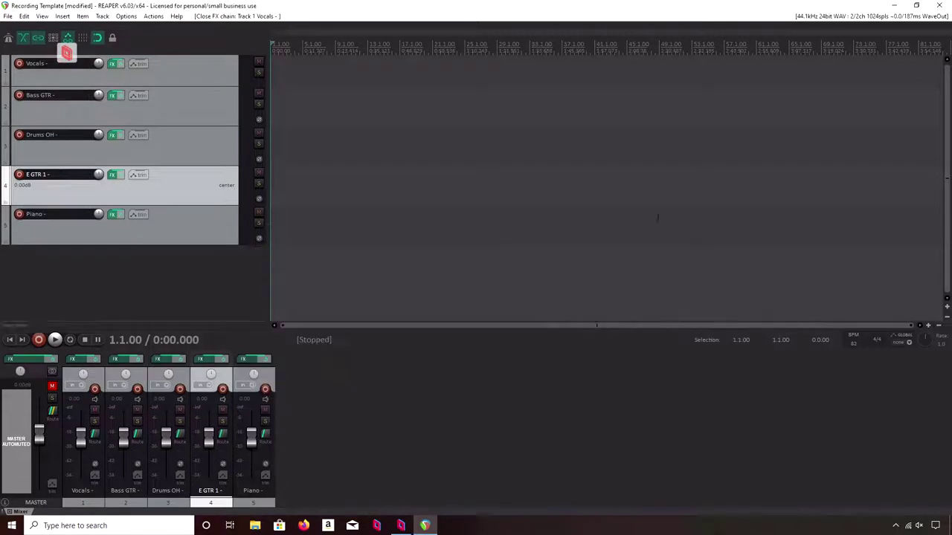
# - Disable the FX chains on the Vocals, Bass GTR, Drums OH, E GTR 1 and Piano tracks
pyautogui.click(122, 64)
pyautogui.click(121, 96)
pyautogui.click(121, 134)
pyautogui.click(122, 175)
pyautogui.click(119, 215)
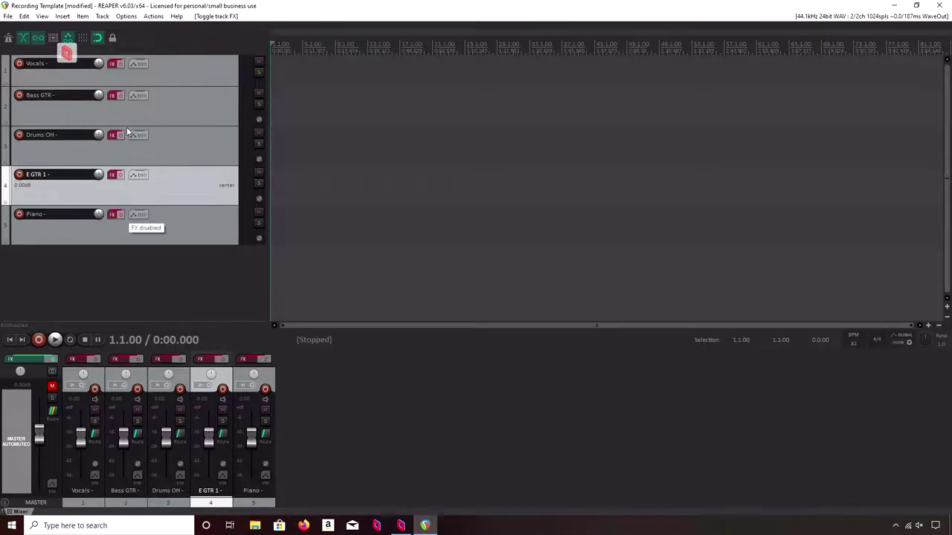
# - Look at the Save FX Chain command for the Vocals FX chain, and close the FX window
pyautogui.click(112, 64)
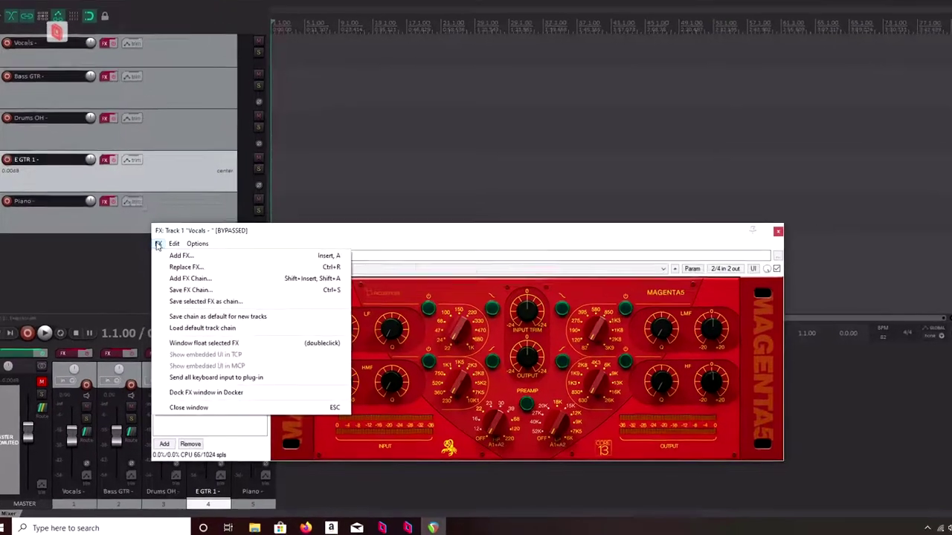
pyautogui.click(161, 253)
pyautogui.click(133, 189)
pyautogui.click(133, 189)
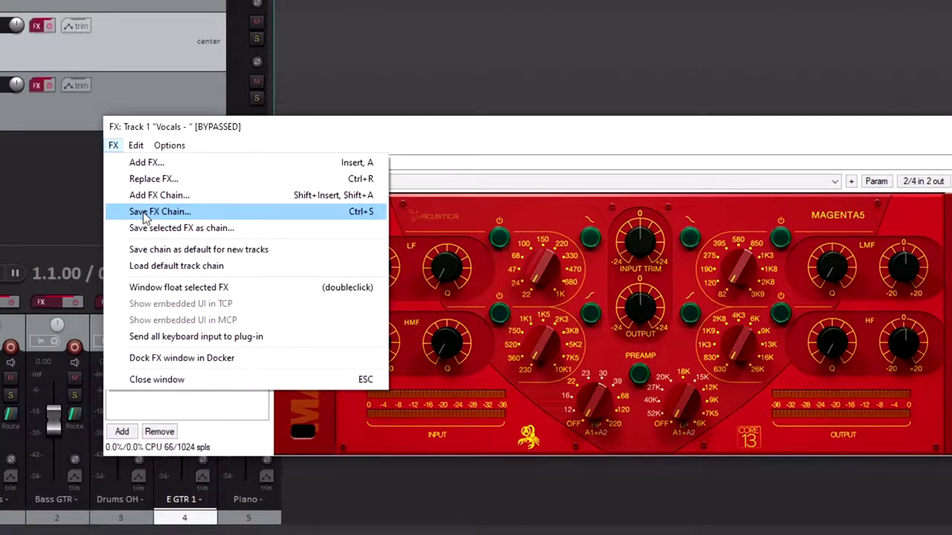
pyautogui.click(448, 135)
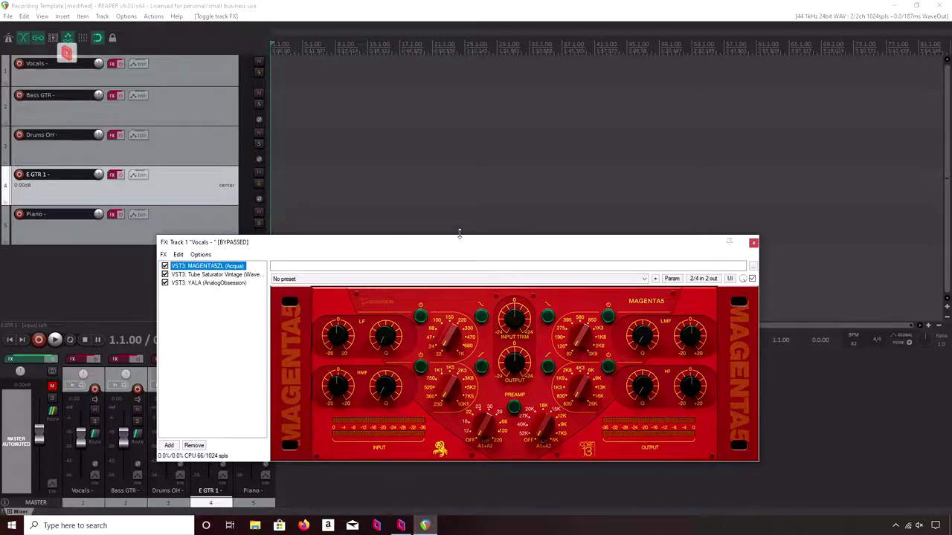
pyautogui.click(753, 242)
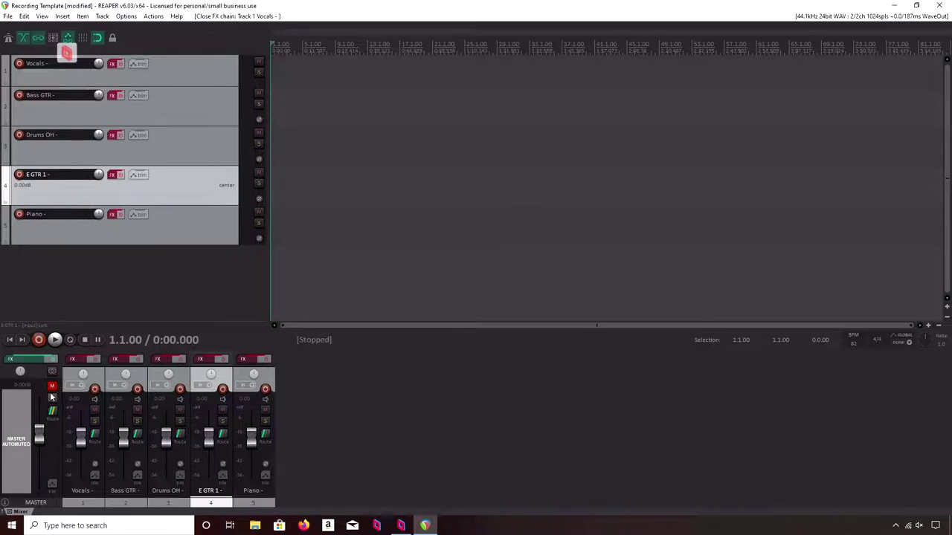
# - Open the master track's FX chain with the Listento plugin and move its window over the empty arrange area
pyautogui.click(30, 363)
pyautogui.moveTo(147, 42); pyautogui.dragTo(385, 70)
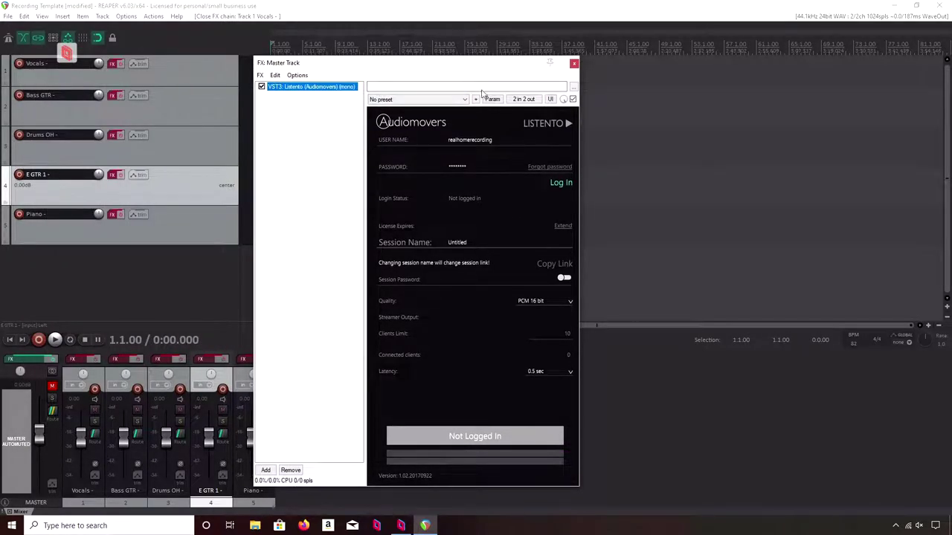
pyautogui.moveTo(394, 70); pyautogui.dragTo(486, 81)
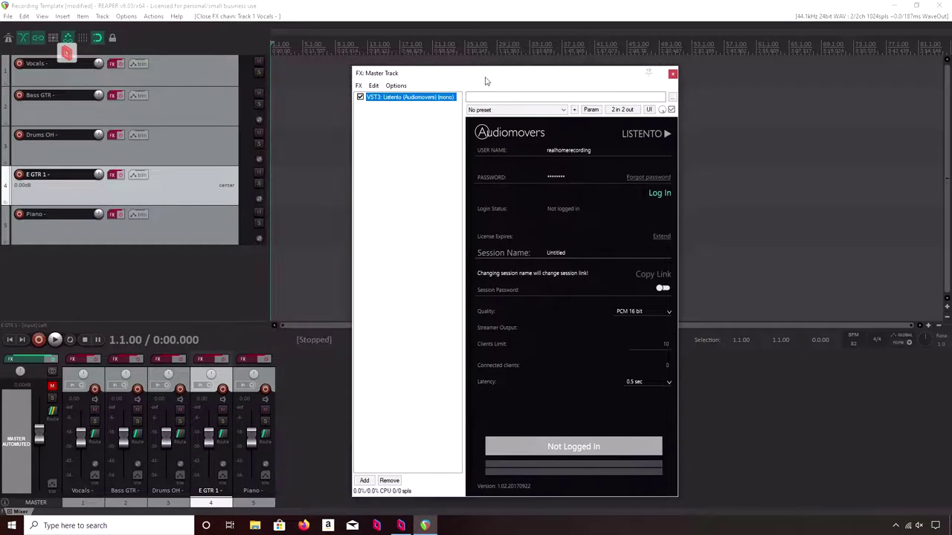
# - Close the master FX window and move the 603s_004.wav item from the Drums OH track up to the Vocals track
pyautogui.hotkey('ctrl', 'z')
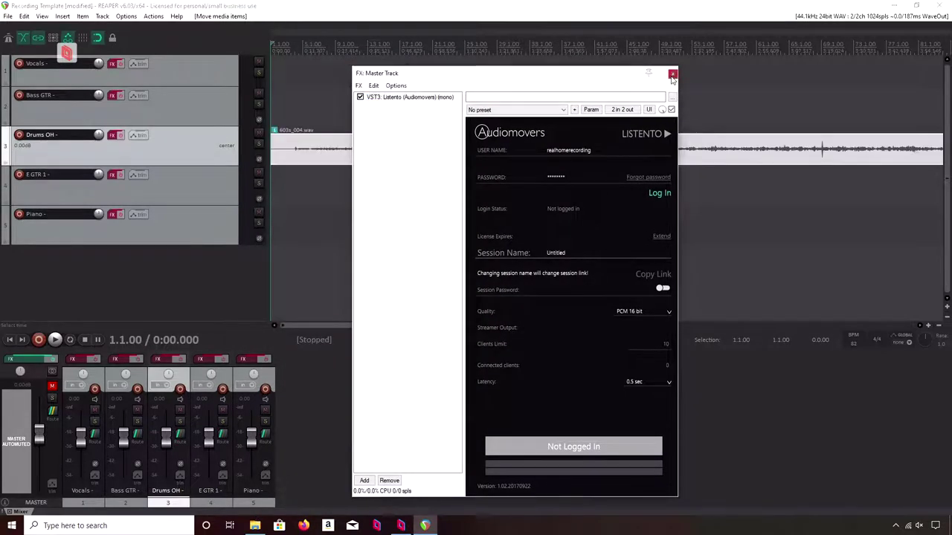
pyautogui.click(672, 74)
pyautogui.moveTo(382, 160); pyautogui.dragTo(322, 77)
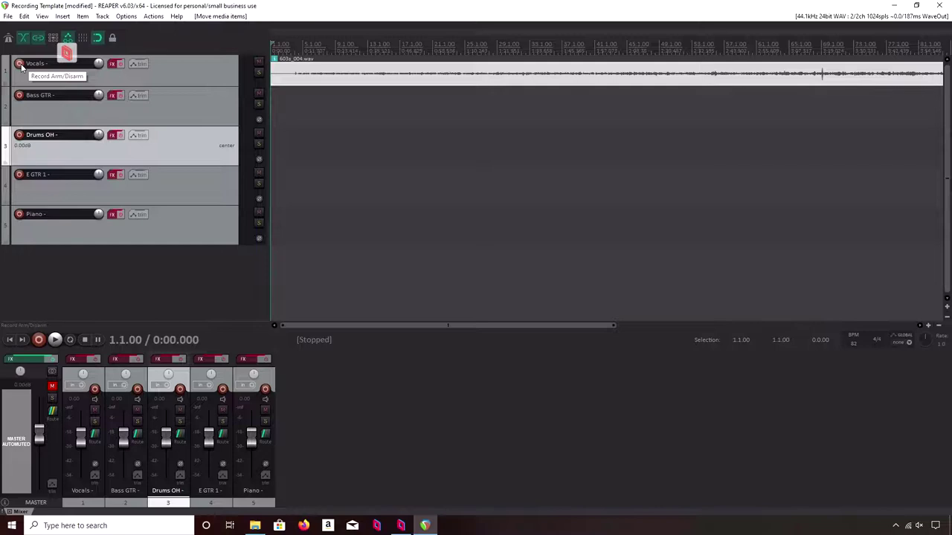
# - Rename the Vocals track "Vocals - Song Name" and arm it for recording
pyautogui.click(50, 68)
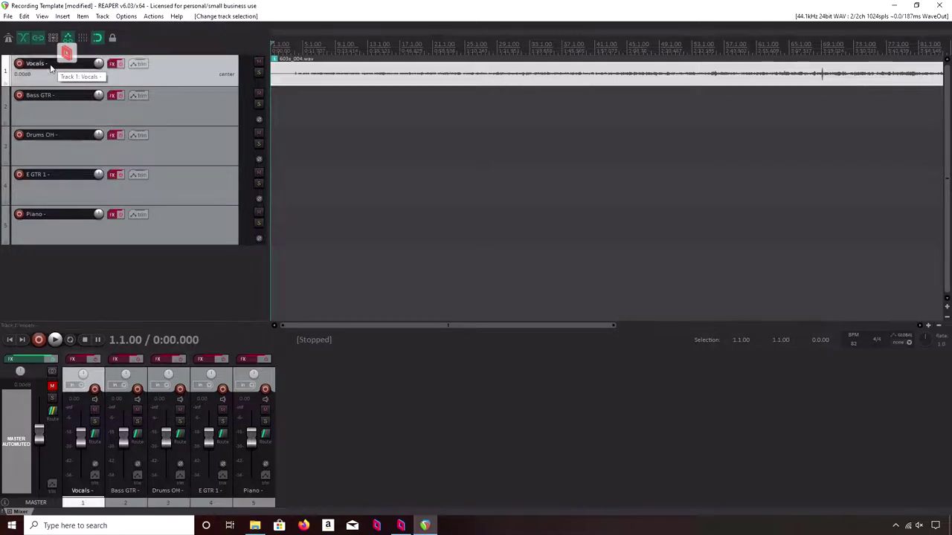
pyautogui.doubleClick(50, 68)
pyautogui.click(87, 69)
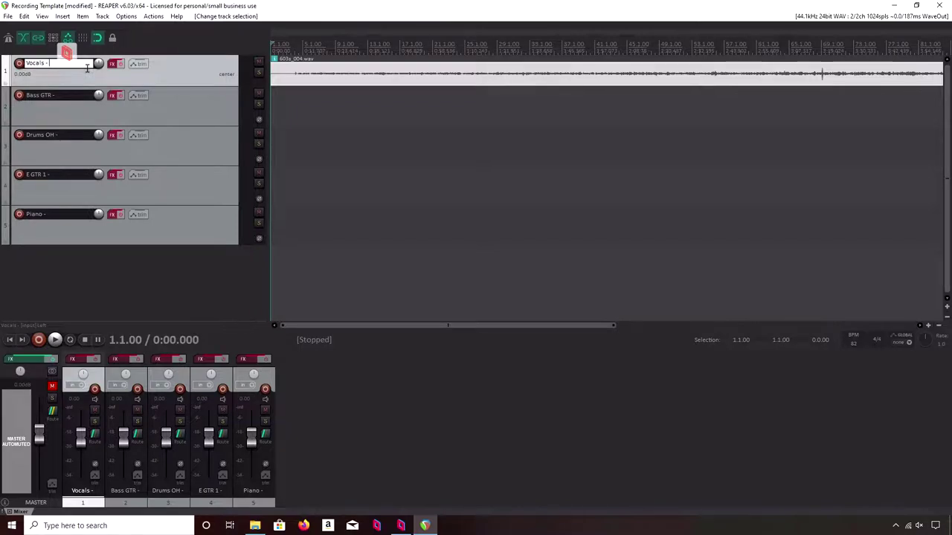
pyautogui.write('Song Name')
pyautogui.press('Return')
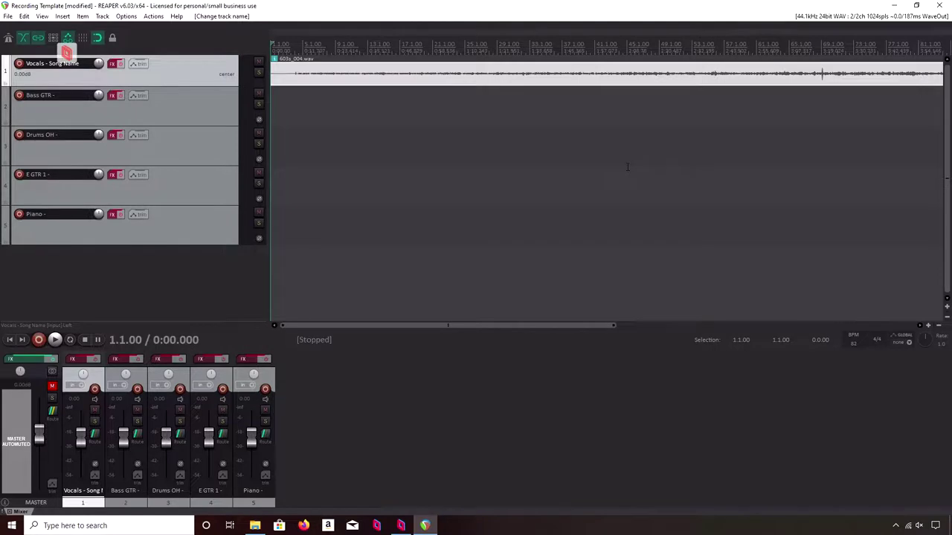
pyautogui.click(18, 63)
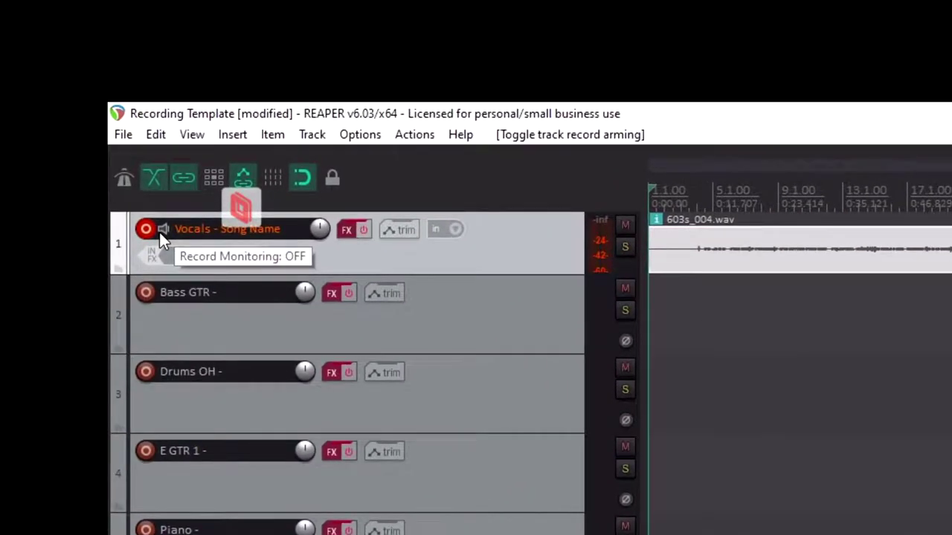
# - Cycle through the record monitoring modes of the Vocals - Song Name track
pyautogui.click(162, 232)
pyautogui.click(162, 232)
pyautogui.click(162, 232)
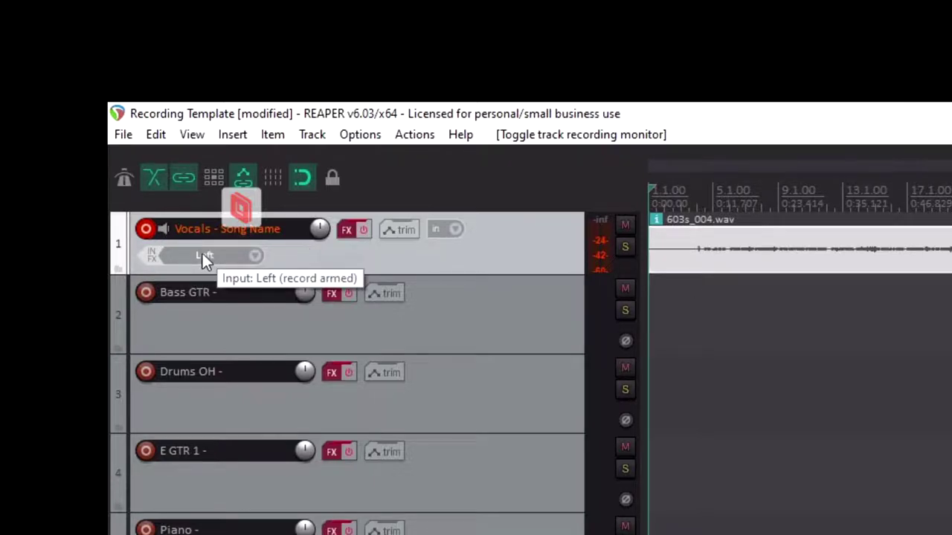
# - Arm the Bass GTR, Drums OH, E GTR 1 and Piano tracks for recording
pyautogui.click(146, 292)
pyautogui.click(146, 371)
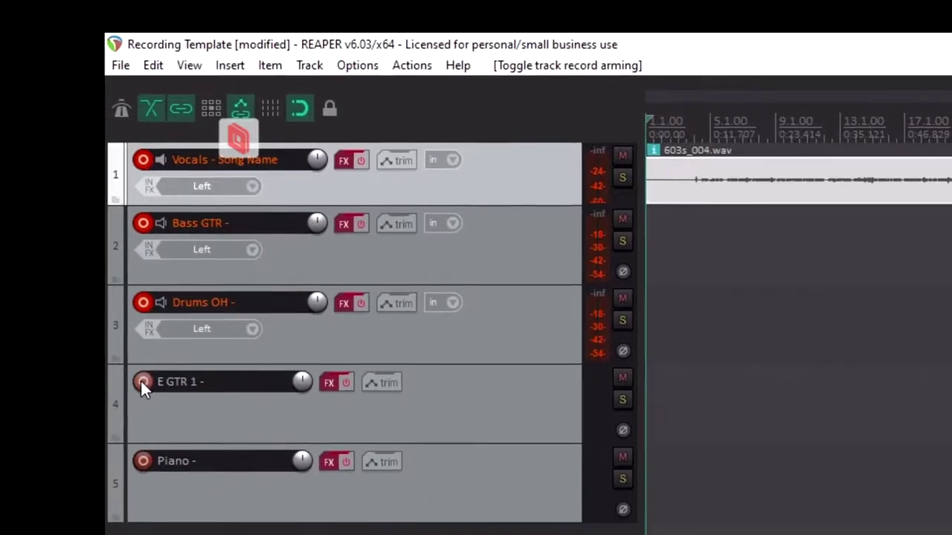
pyautogui.click(146, 446)
pyautogui.click(146, 526)
# - Toggle record monitoring on the Piano, E GTR 1, Drums OH, Bass GTR and Vocals tracks, undoing the stray change on Bass GTR
pyautogui.click(157, 400)
pyautogui.click(158, 321)
pyautogui.click(159, 243)
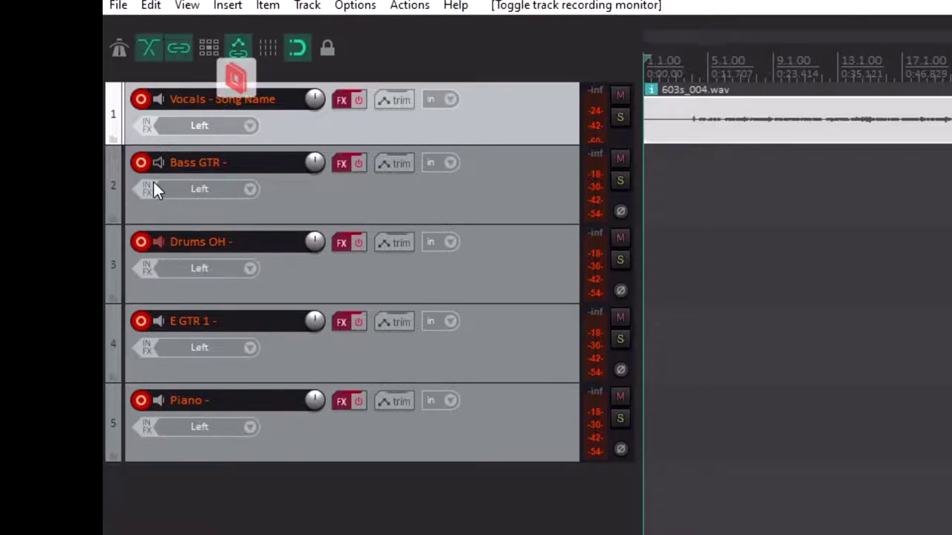
pyautogui.click(149, 164)
pyautogui.hotkey('ctrl', 'z')
pyautogui.click(157, 166)
pyautogui.click(161, 99)
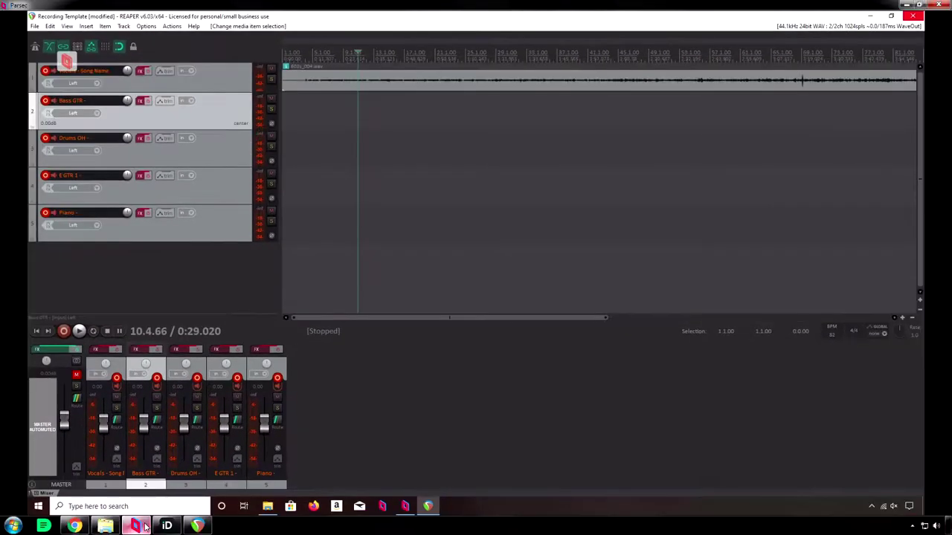
# - Minimize the Parsec session, switch to the Audient iD mixer, and unmute MIC 1 with its fader raised to about 0 dB
pyautogui.click(135, 526)
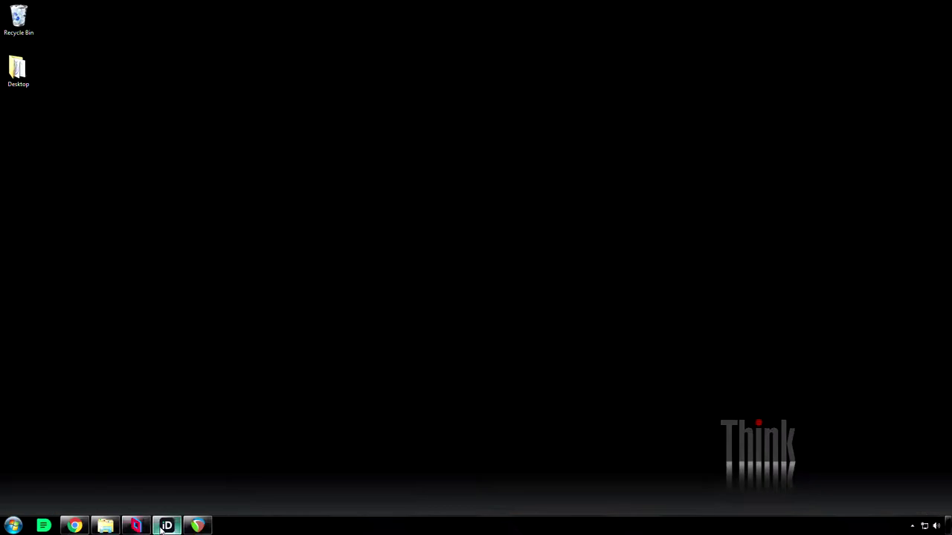
pyautogui.click(167, 526)
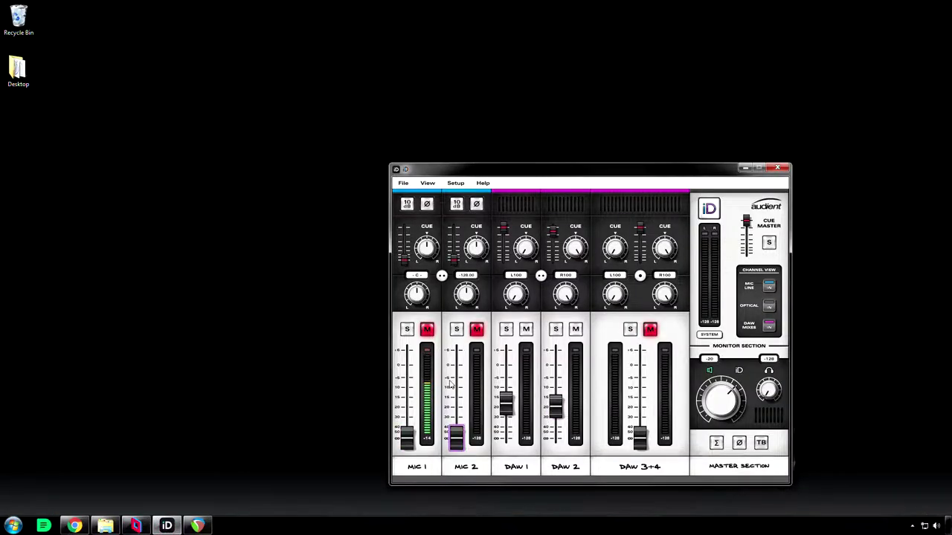
pyautogui.click(427, 331)
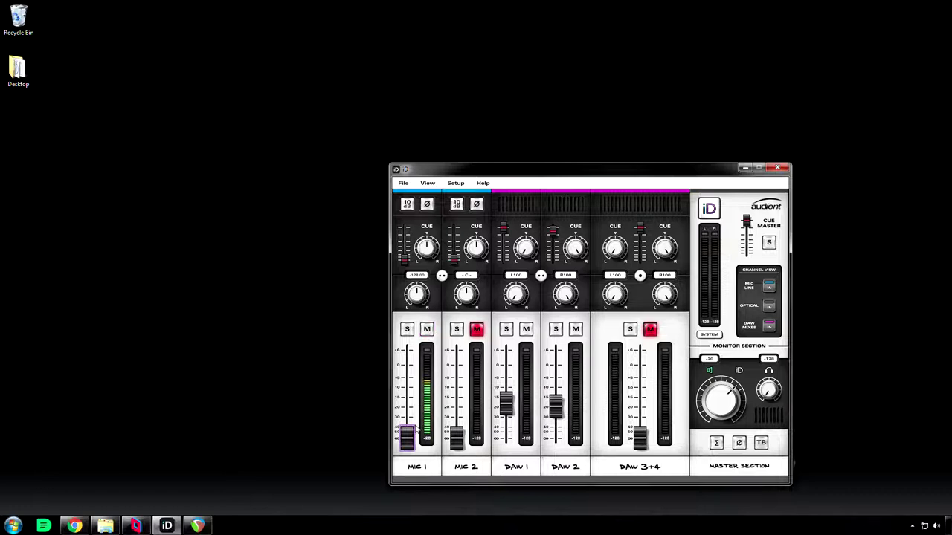
pyautogui.scroll(10, 407, 444)
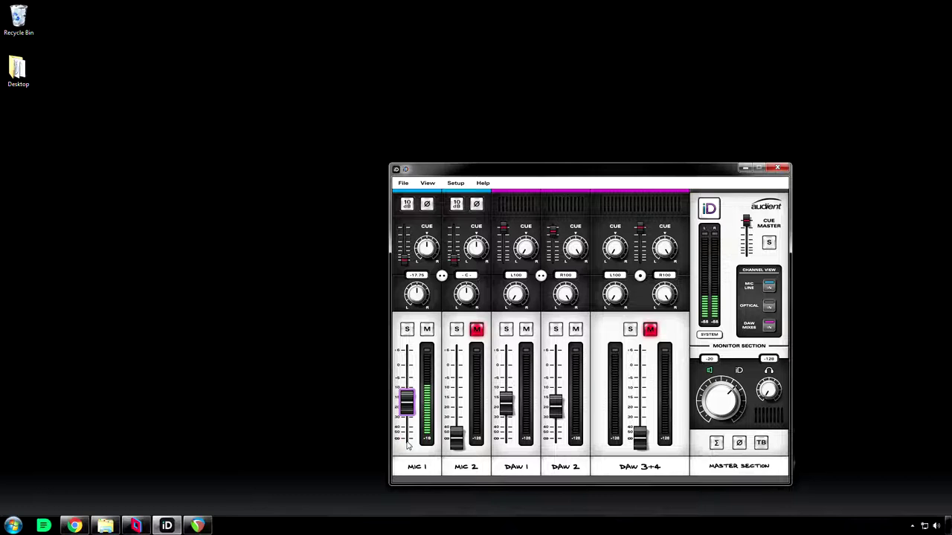
pyautogui.scroll(2, 408, 444)
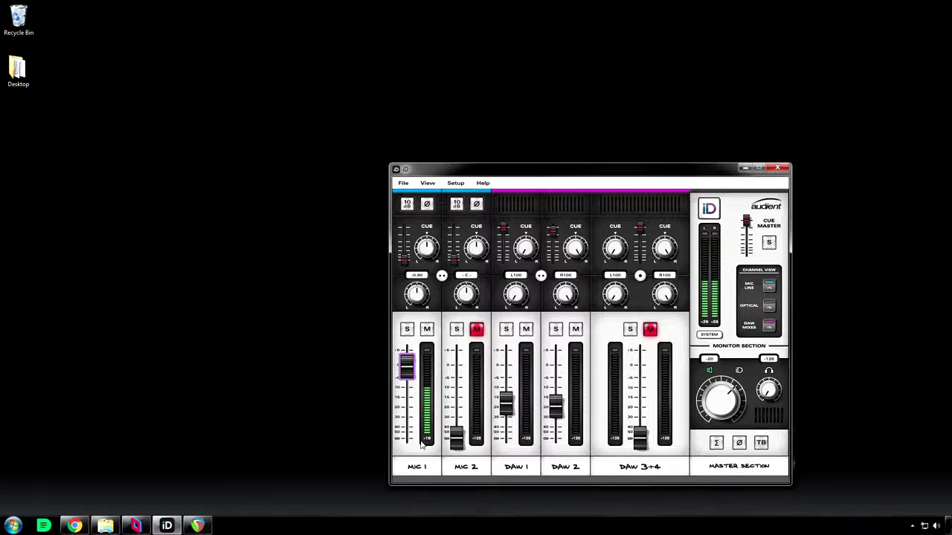
pyautogui.scroll(2, 708, 404)
# - Look at the mixer's ASIO buffer size choices, and nudge the MIC 1 fader up slightly
pyautogui.click(428, 183)
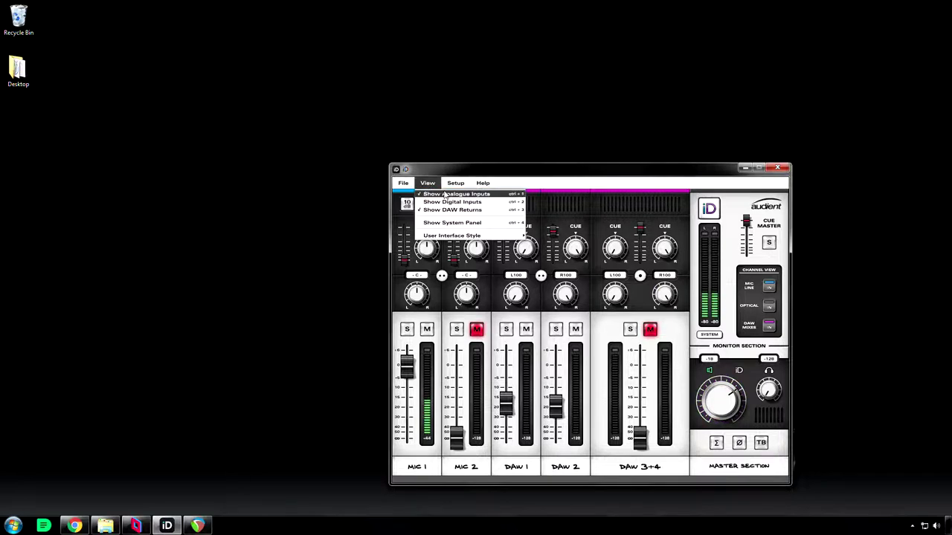
pyautogui.moveTo(456, 184)
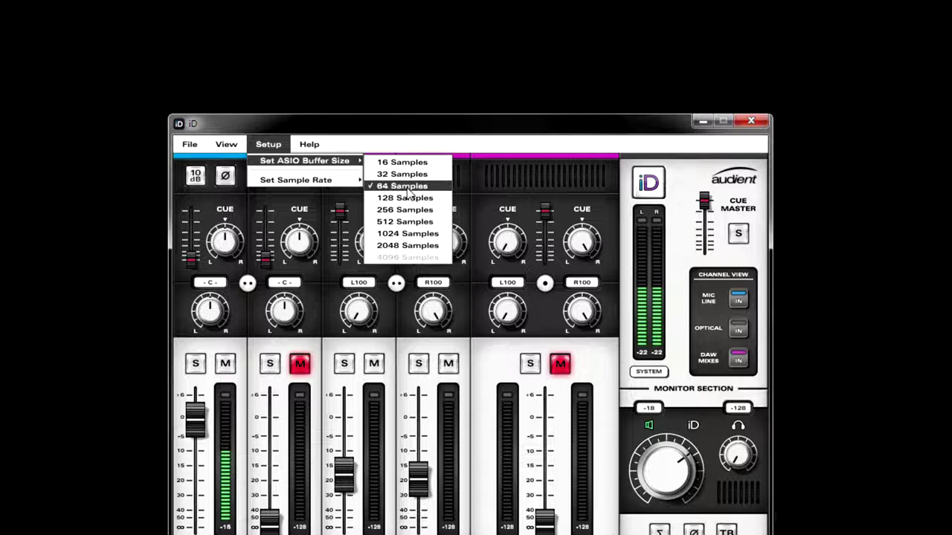
pyautogui.click(195, 420)
pyautogui.moveTo(195, 420)
pyautogui.mouseDown()
pyautogui.moveTo(198, 401)
pyautogui.moveTo(198, 414)
pyautogui.mouseUp()
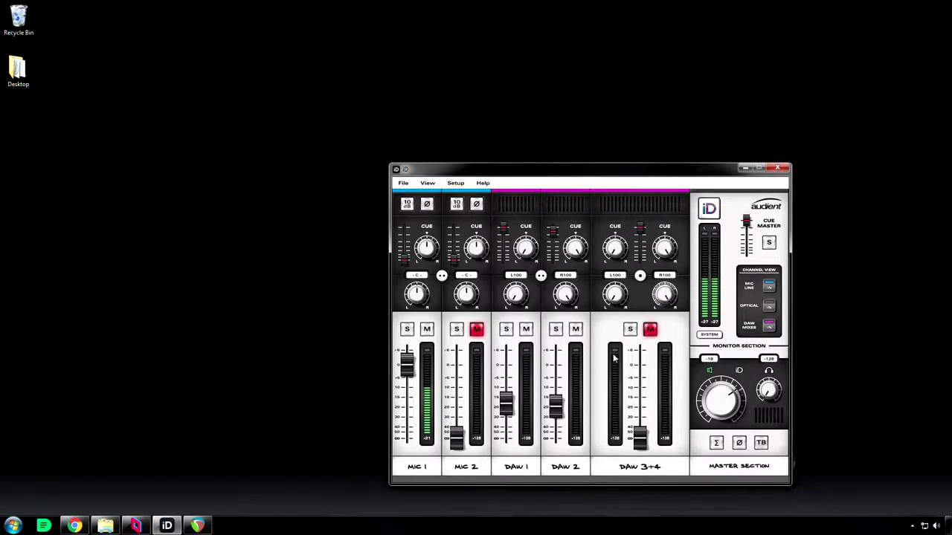
# - Mute MIC 1 and lower its fader all the way down
pyautogui.moveTo(641, 433)
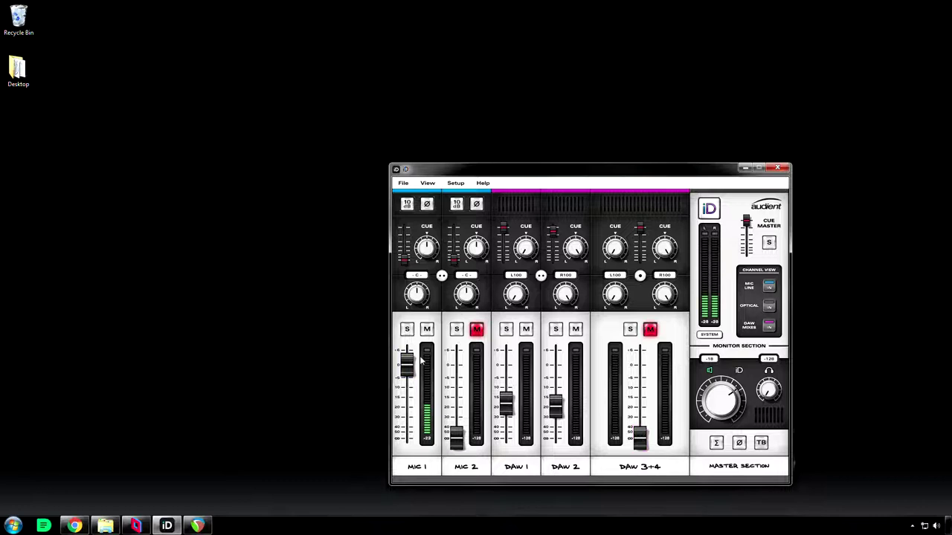
pyautogui.click(427, 329)
pyautogui.moveTo(408, 370); pyautogui.dragTo(408, 444)
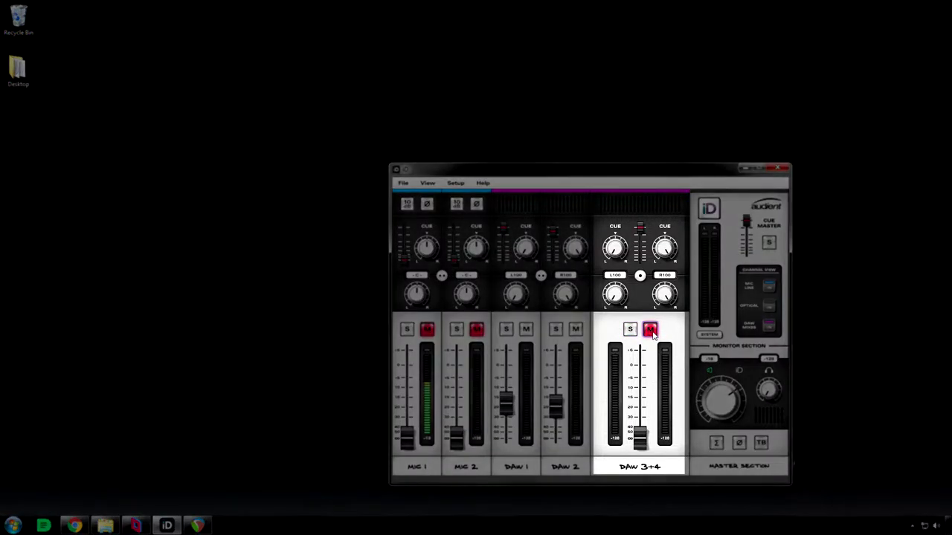
# - Unmute DAW 3+4, raising its main fader to about -0.6 dB and its cue level to 0 dB
pyautogui.click(652, 331)
pyautogui.scroll(10, 638, 442)
pyautogui.scroll(8, 638, 443)
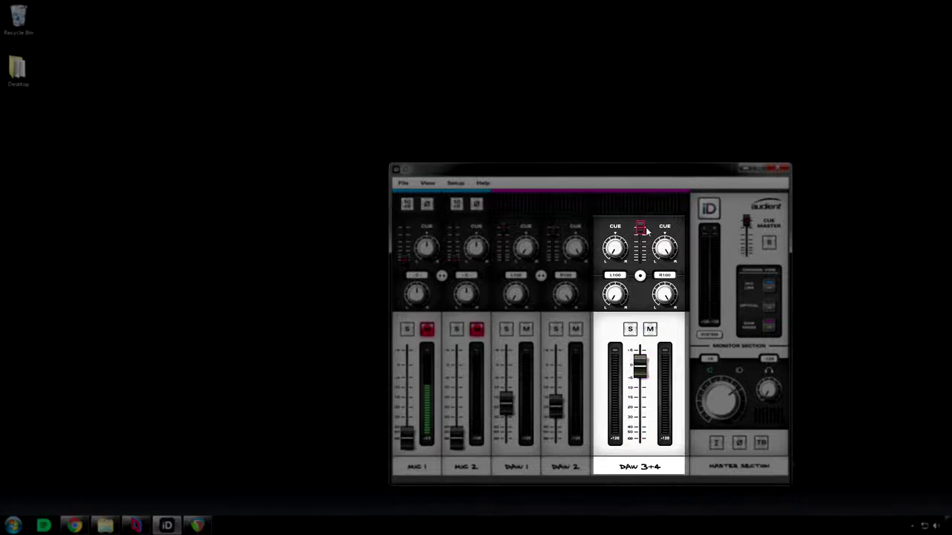
pyautogui.moveTo(641, 232)
pyautogui.mouseDown()
pyautogui.moveTo(640, 296)
pyautogui.moveTo(638, 223)
pyautogui.mouseUp()
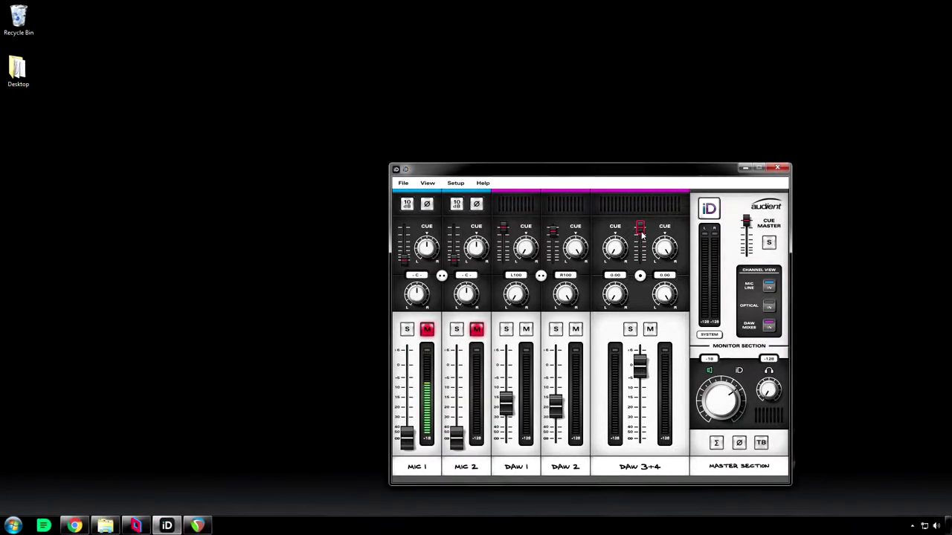
pyautogui.click(639, 364)
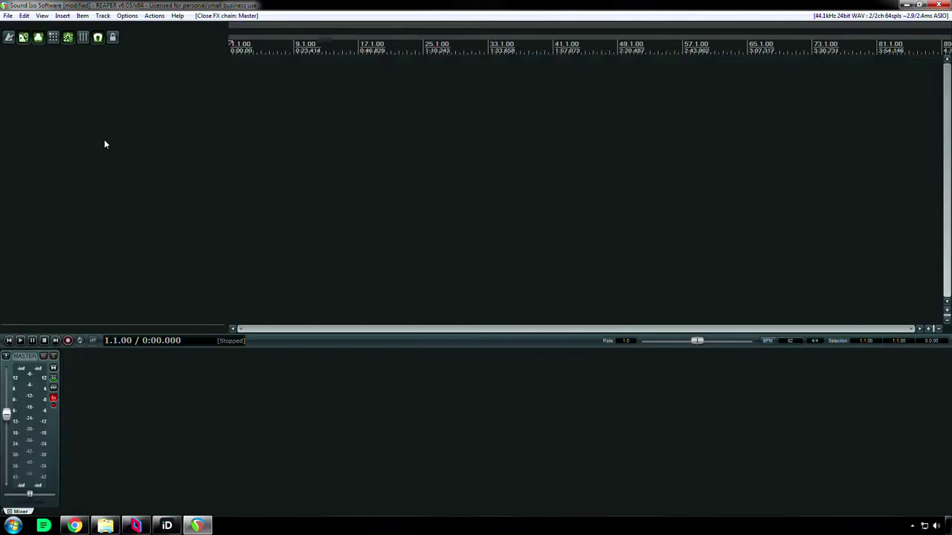
# - Add a new track in the local REAPER project and open the audio device preferences
pyautogui.doubleClick(104, 142)
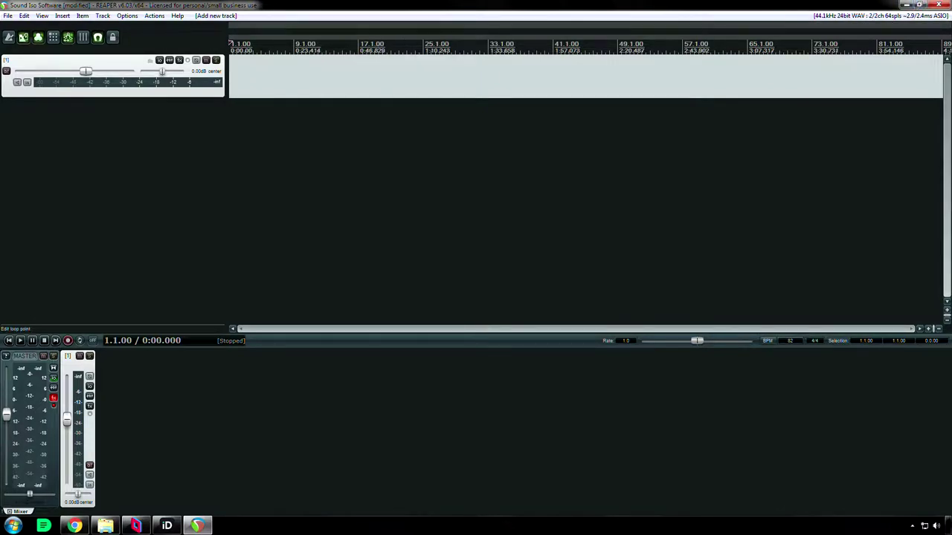
pyautogui.click(124, 16)
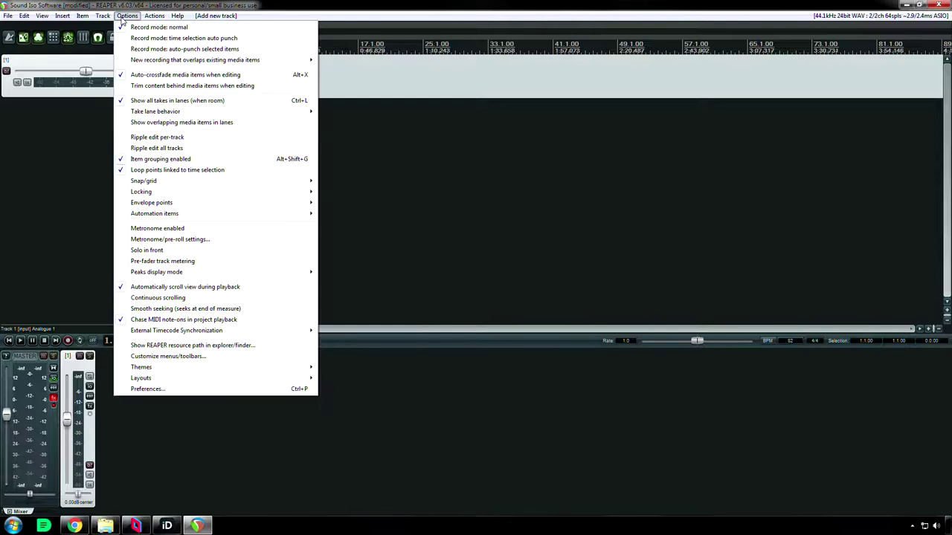
pyautogui.click(126, 16)
pyautogui.click(126, 15)
pyautogui.click(146, 389)
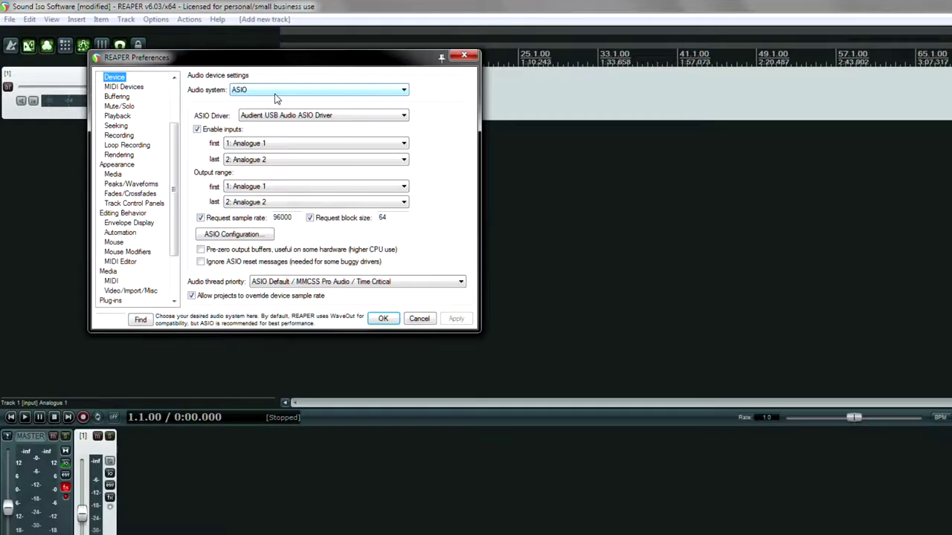
# - Look at the choices for the audio system, the last input channel and the last output channel in the device settings
pyautogui.click(223, 74)
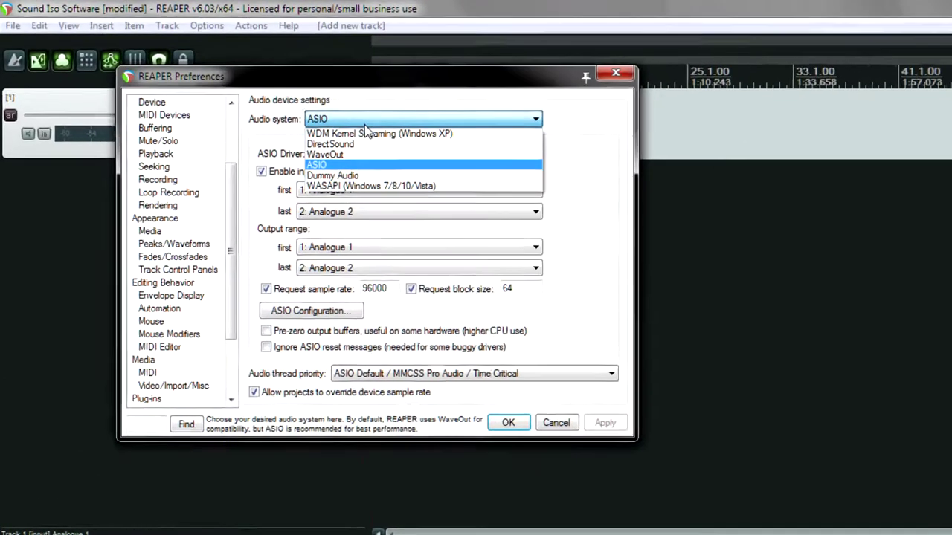
pyautogui.press('Escape')
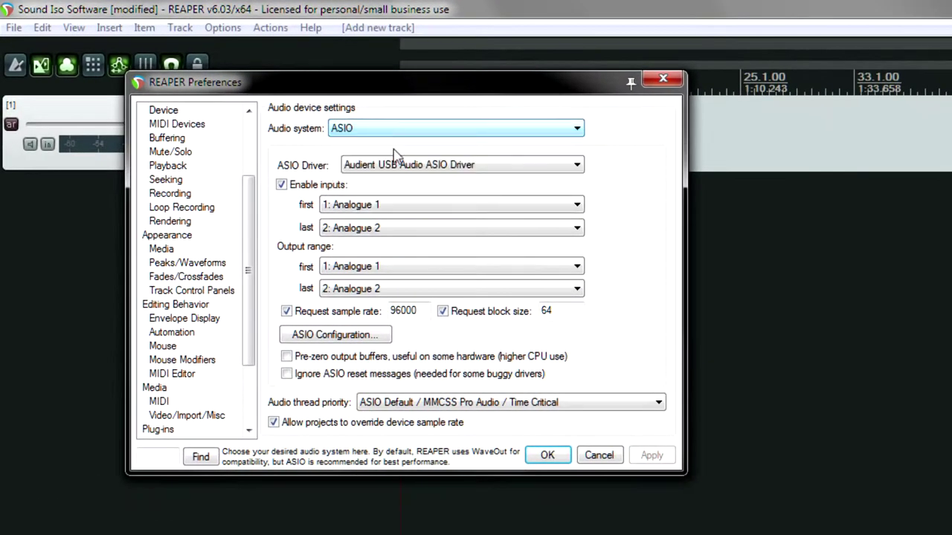
pyautogui.click(400, 293)
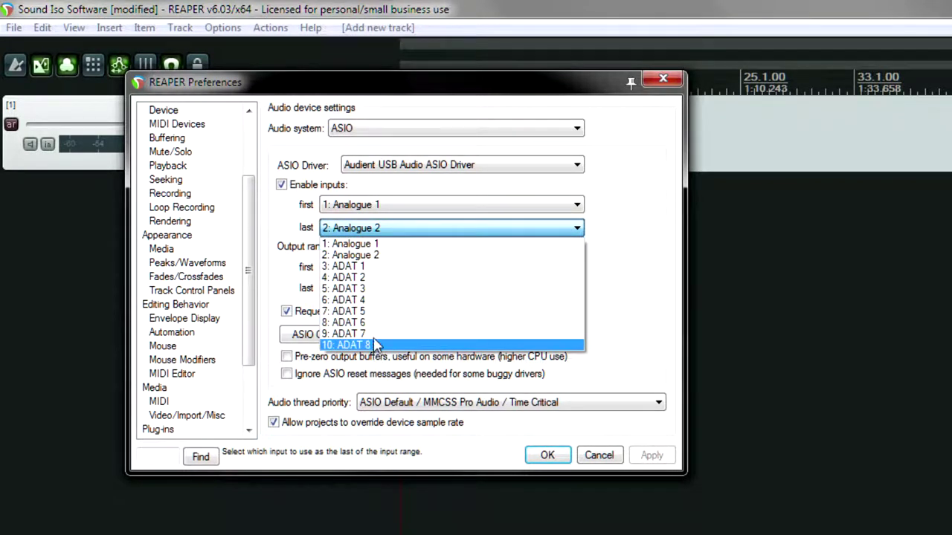
pyautogui.click(614, 322)
pyautogui.click(387, 288)
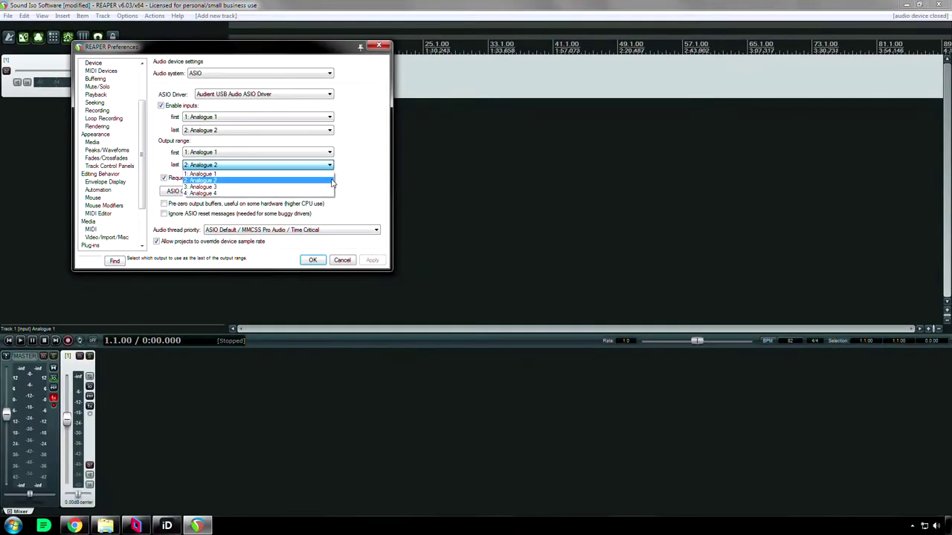
pyautogui.click(253, 221)
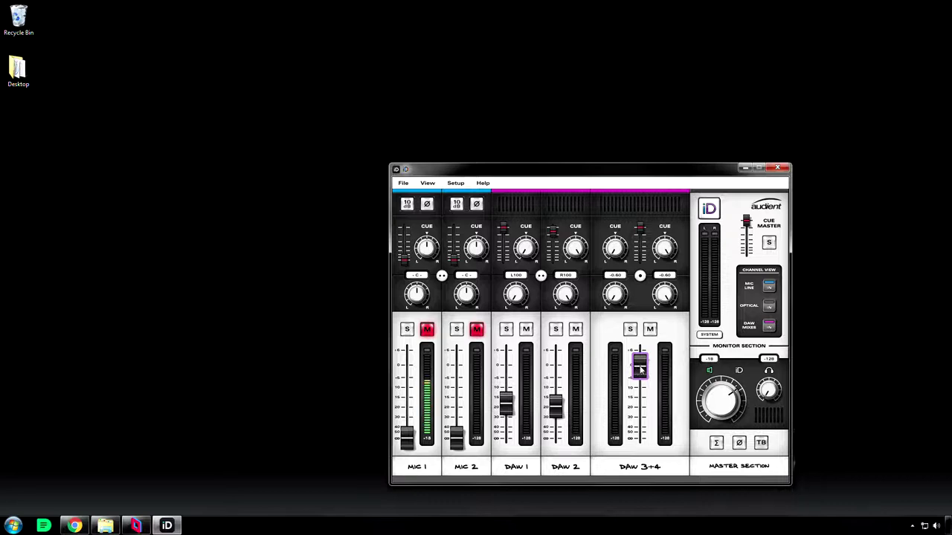
# - Lower the DAW 3+4 fader slightly in the iD mixer, and switch to the Parsec session in fullscreen
pyautogui.moveTo(632, 362); pyautogui.dragTo(633, 374)
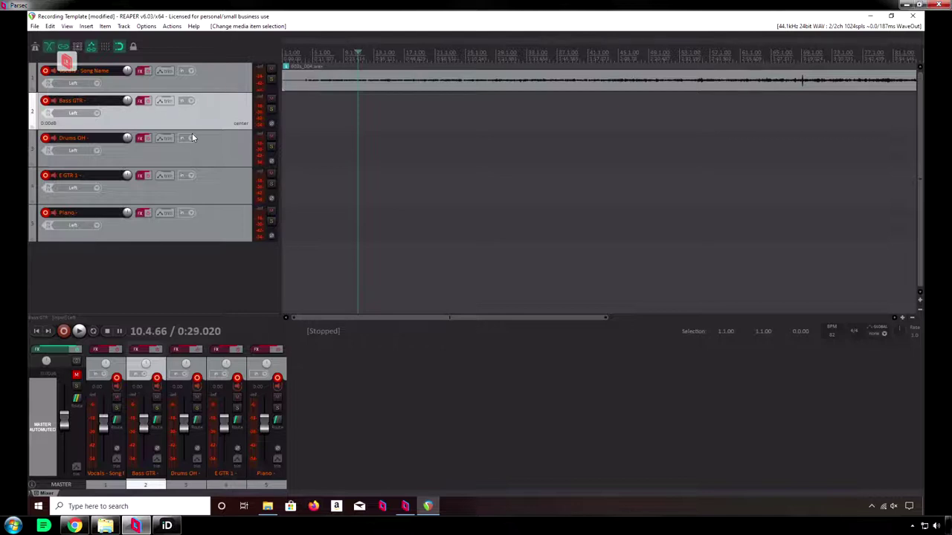
pyautogui.click(66, 61)
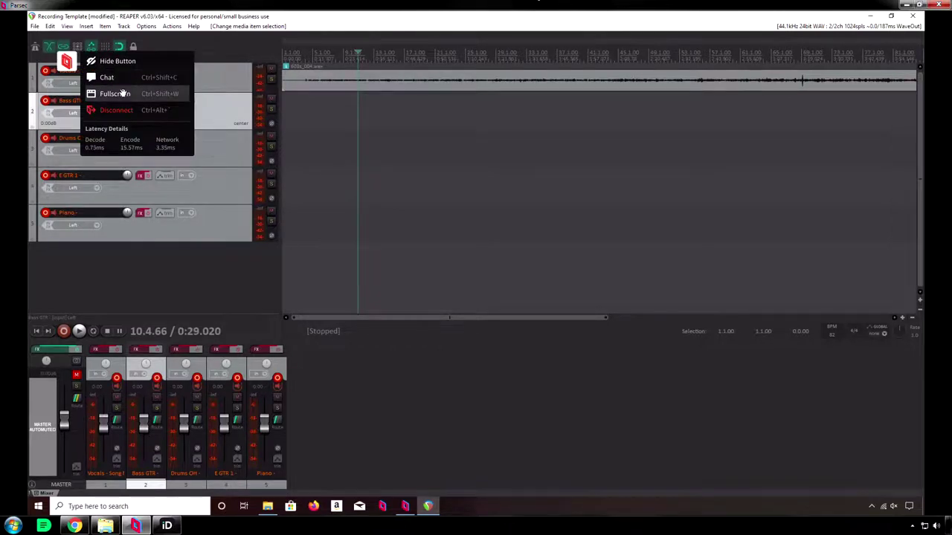
pyautogui.click(116, 93)
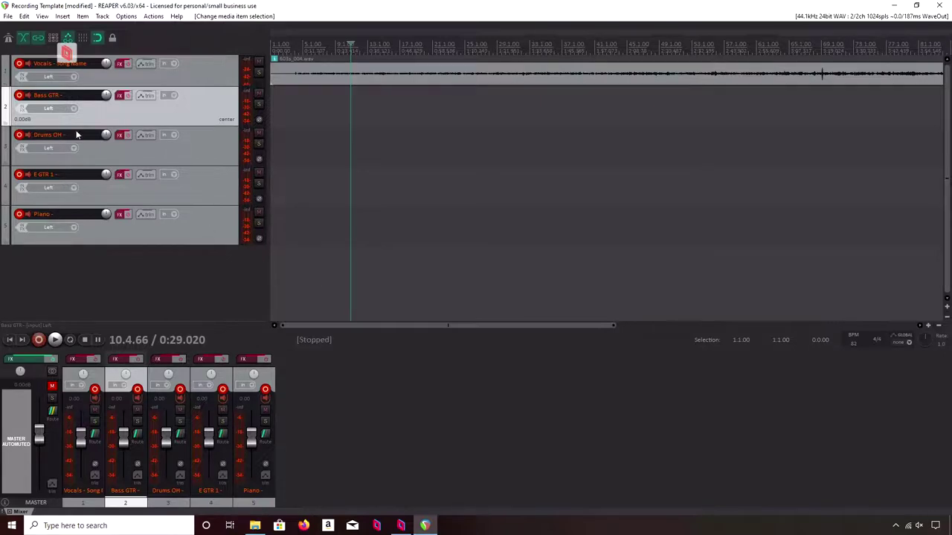
# - Unmute the master track in the remote REAPER project, open its Listento FX window and move it aside
pyautogui.click(52, 386)
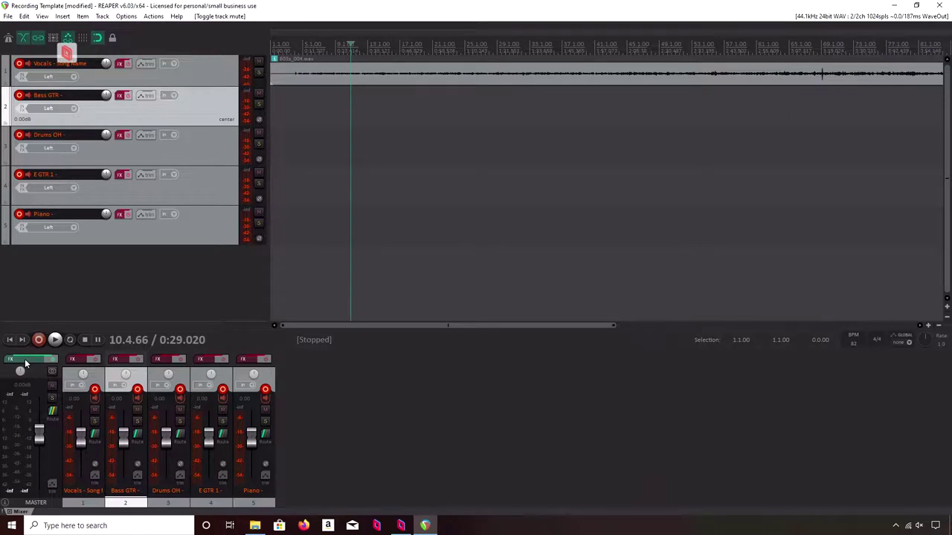
pyautogui.click(26, 361)
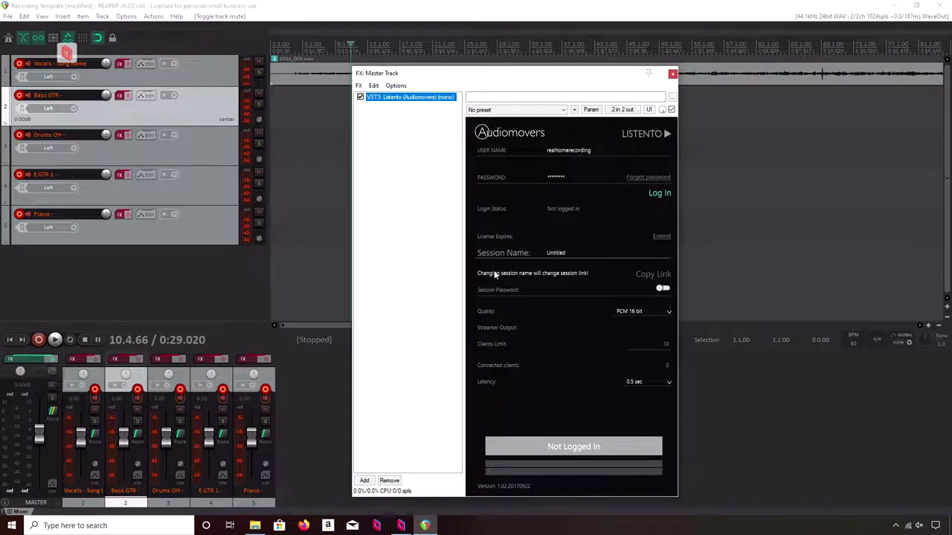
pyautogui.moveTo(534, 75); pyautogui.dragTo(394, 73)
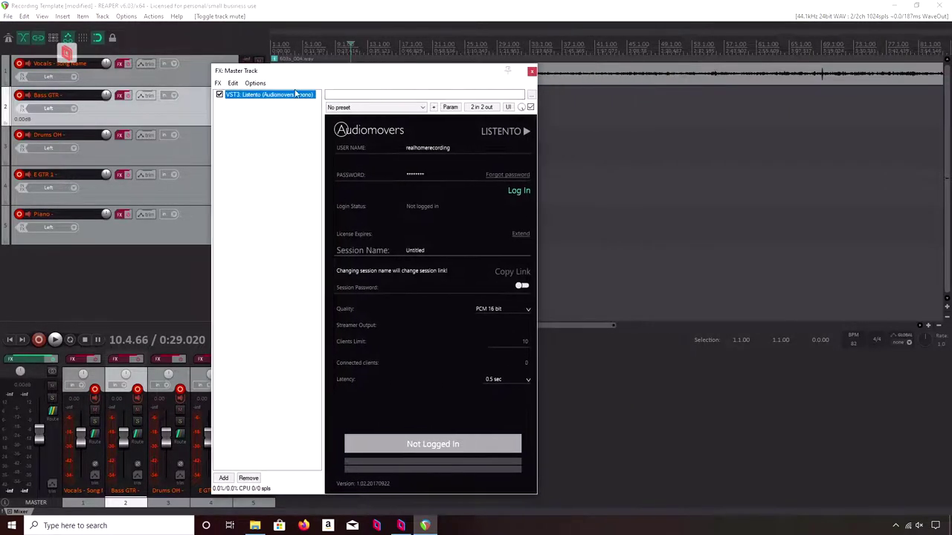
pyautogui.click(264, 110)
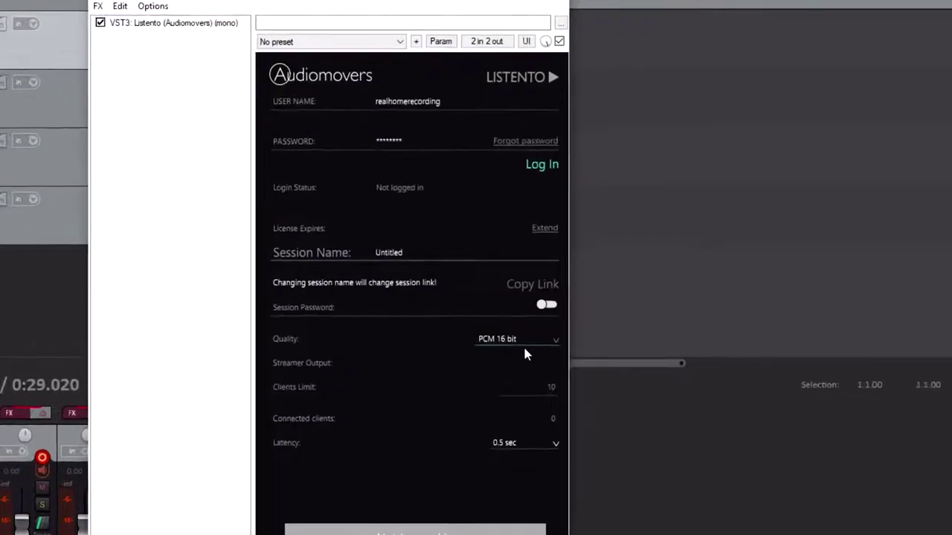
# - Look at the streaming quality choices in the Listento plugin, and close the master FX window
pyautogui.click(507, 310)
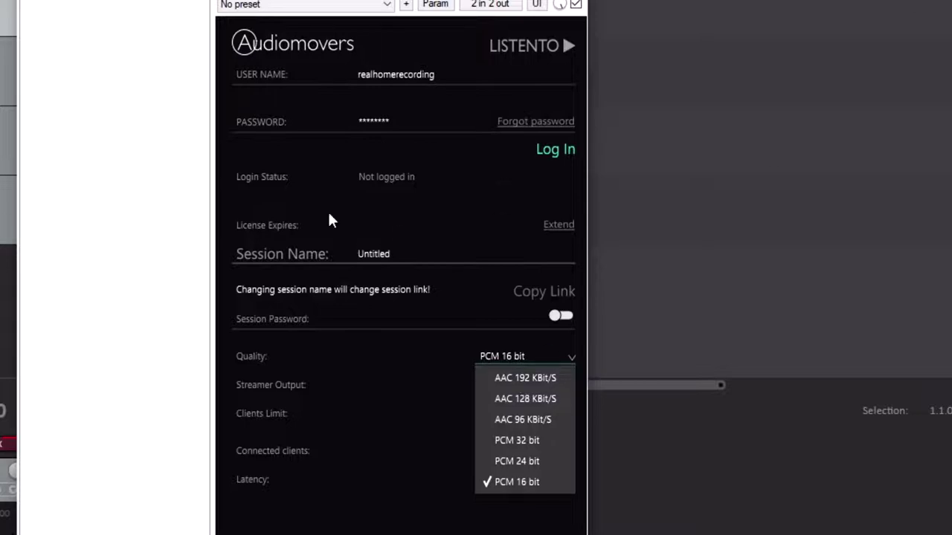
pyautogui.click(117, 106)
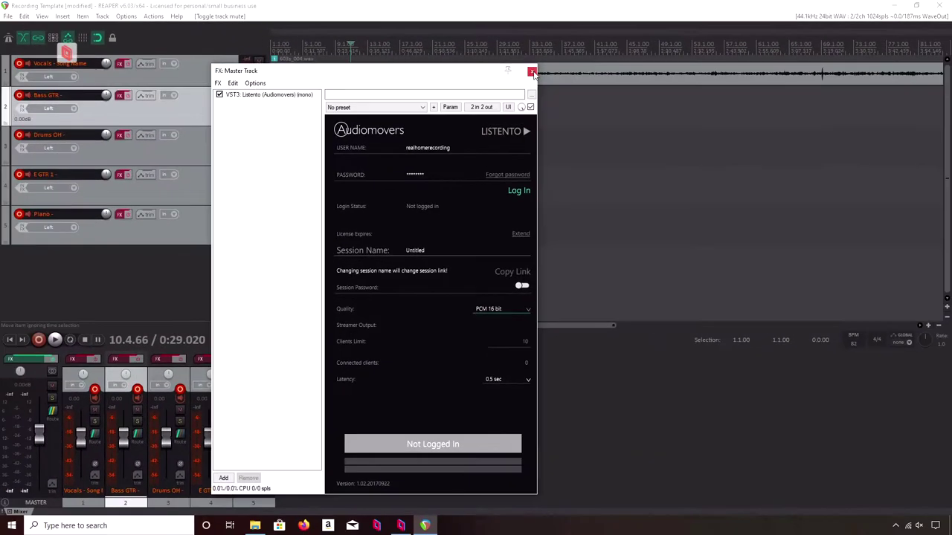
pyautogui.click(532, 68)
pyautogui.click(346, 192)
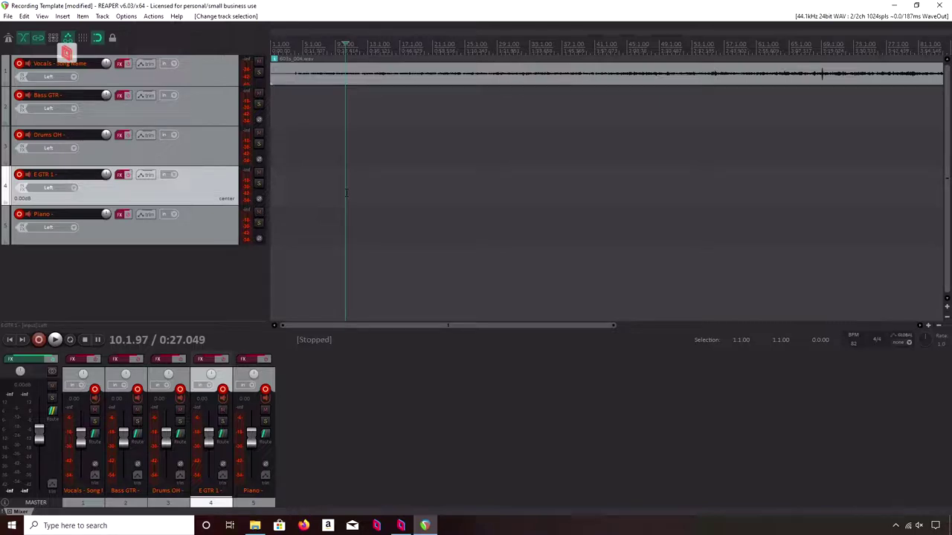
# - Open the master track's Listento plugin and log in with the account details already filled in
pyautogui.click(24, 362)
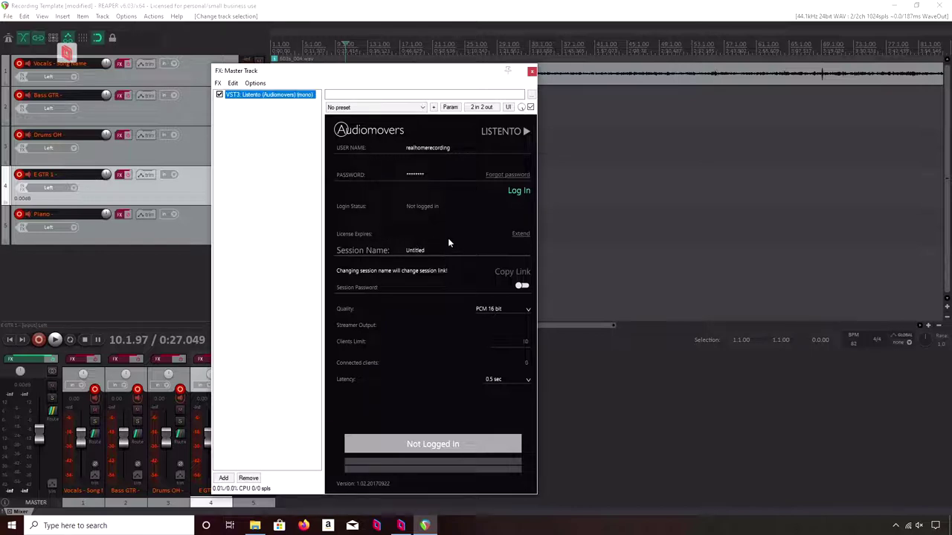
pyautogui.click(386, 181)
pyautogui.click(516, 192)
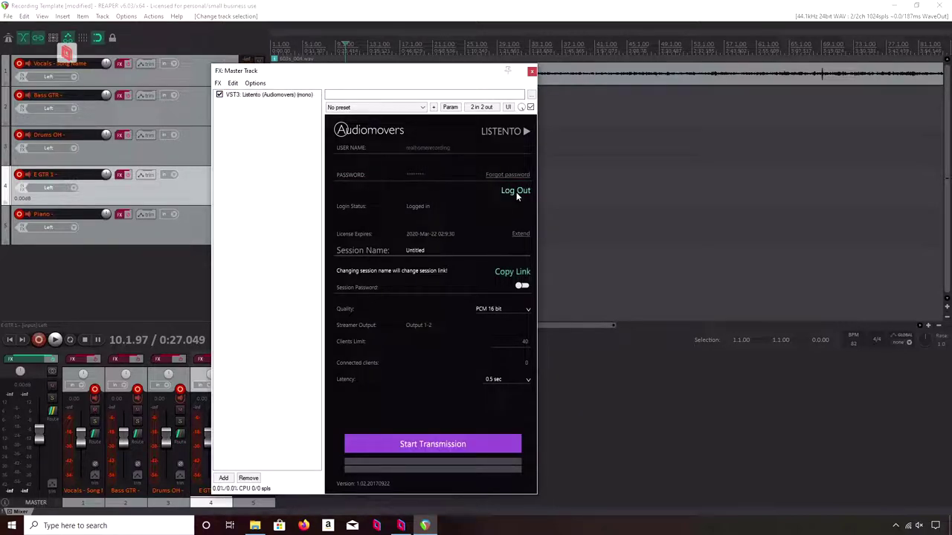
# - Name the Listento session "Parsec 2"
pyautogui.click(454, 250)
pyautogui.hotkey('ctrl', 'a')
pyautogui.write('Parc')
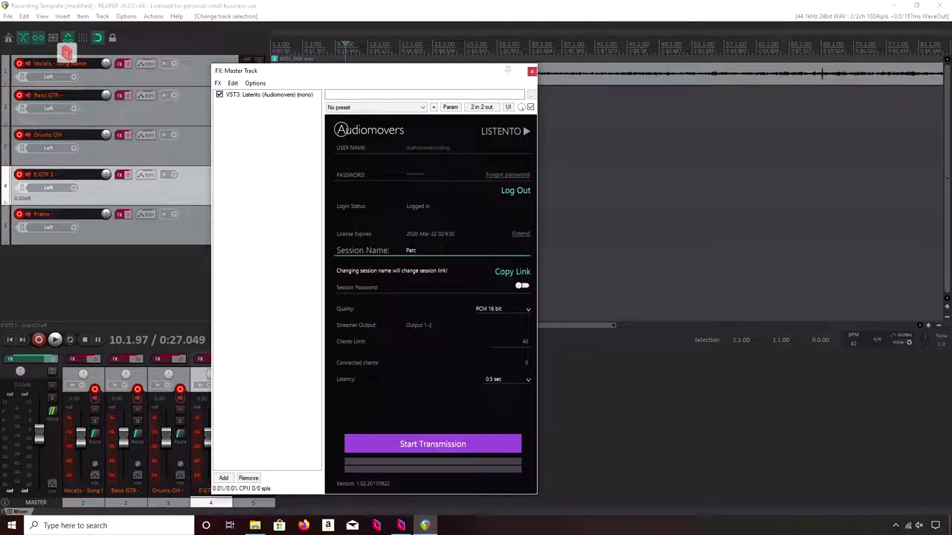
pyautogui.press('BackSpace')
pyautogui.write('sec 2')
pyautogui.press('Return')
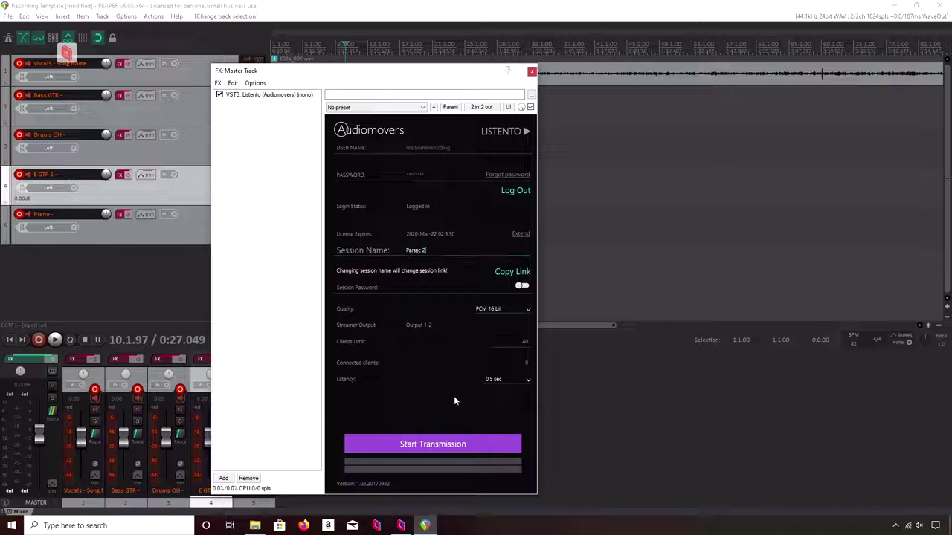
# - Keep the Listento streaming quality at PCM 16 bit and set the latency to 0.1 sec
pyautogui.click(502, 311)
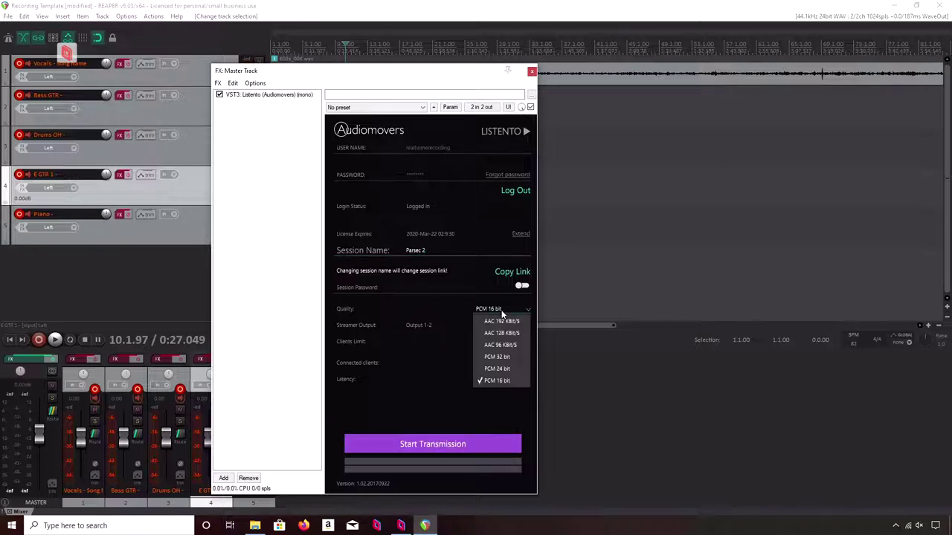
pyautogui.click(503, 378)
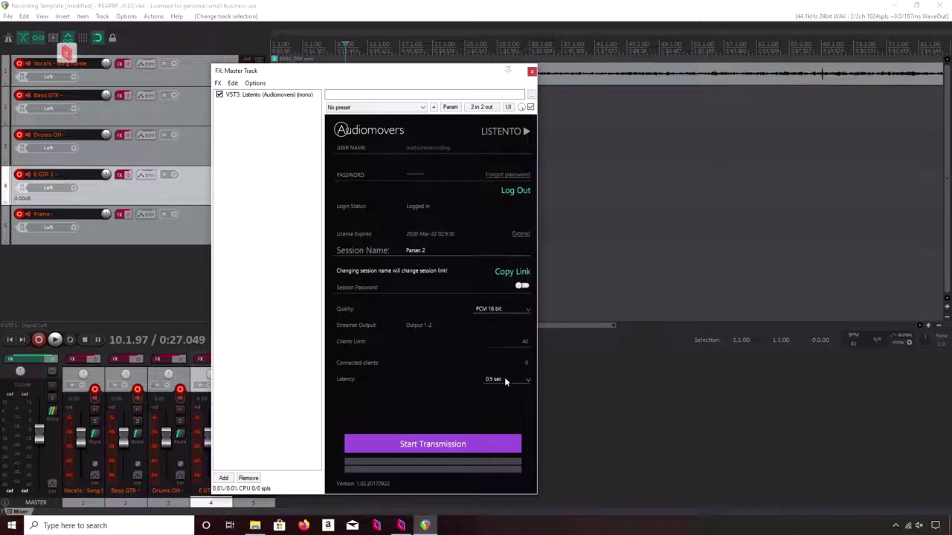
pyautogui.click(505, 381)
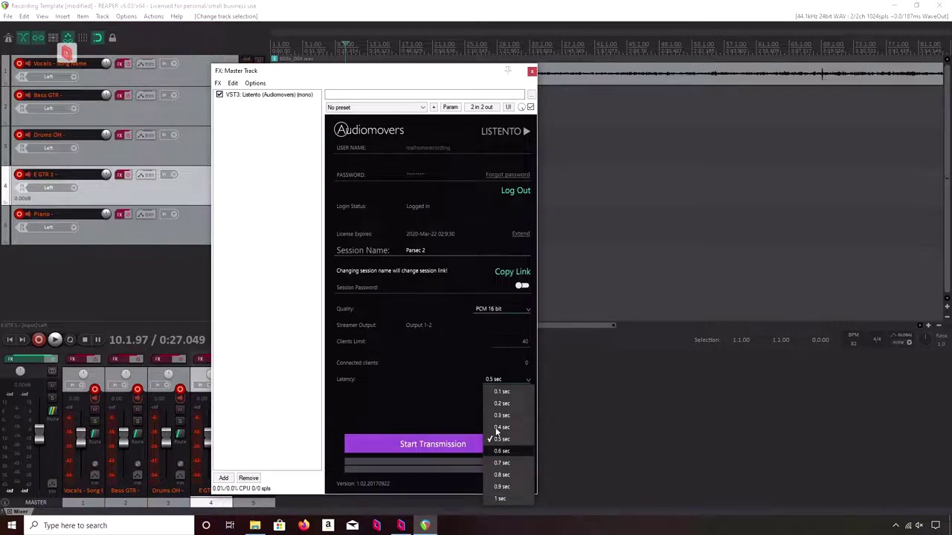
pyautogui.click(503, 392)
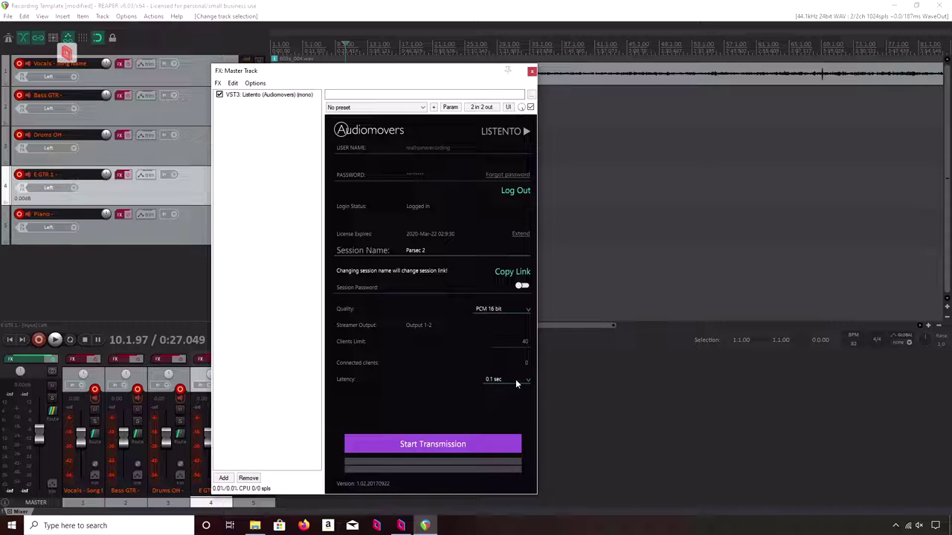
# - Check the streaming quality choices without changing them, and start the Listento transmission
pyautogui.click(503, 309)
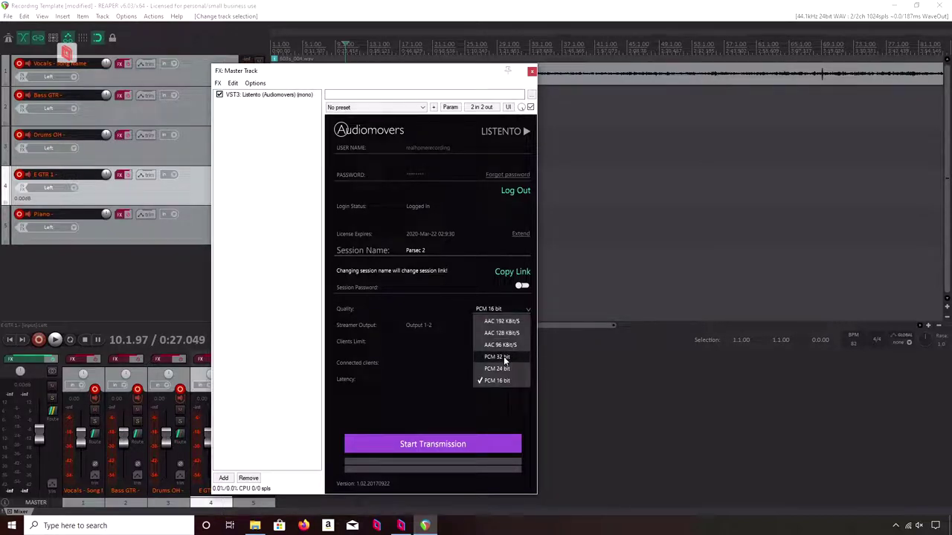
pyautogui.click(381, 359)
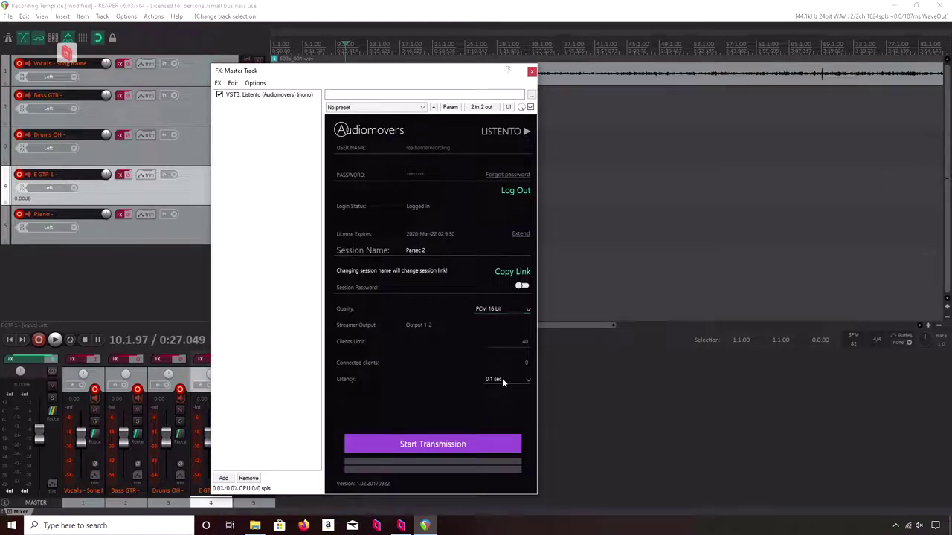
pyautogui.click(441, 445)
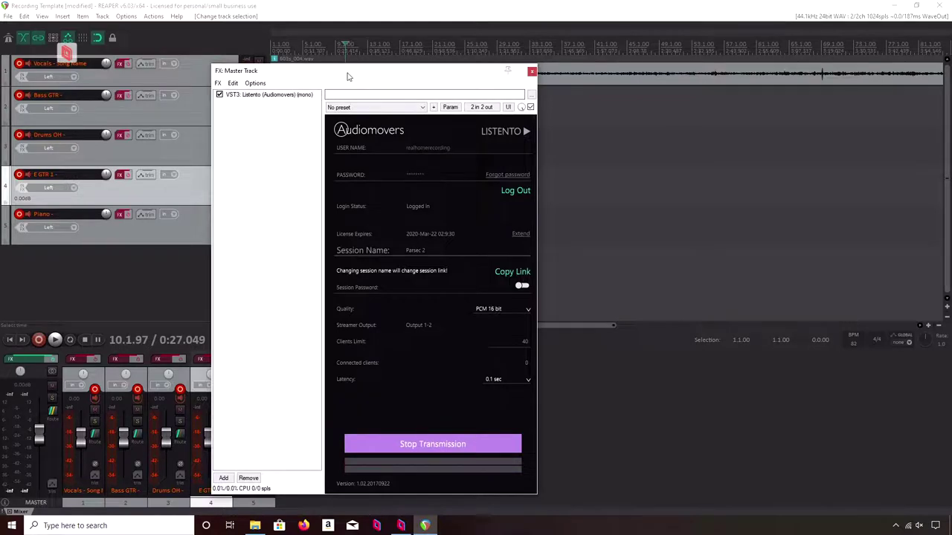
# - Move the master FX window clear of the track controls and copy the Listento session link
pyautogui.moveTo(350, 74); pyautogui.dragTo(553, 121)
pyautogui.click(309, 113)
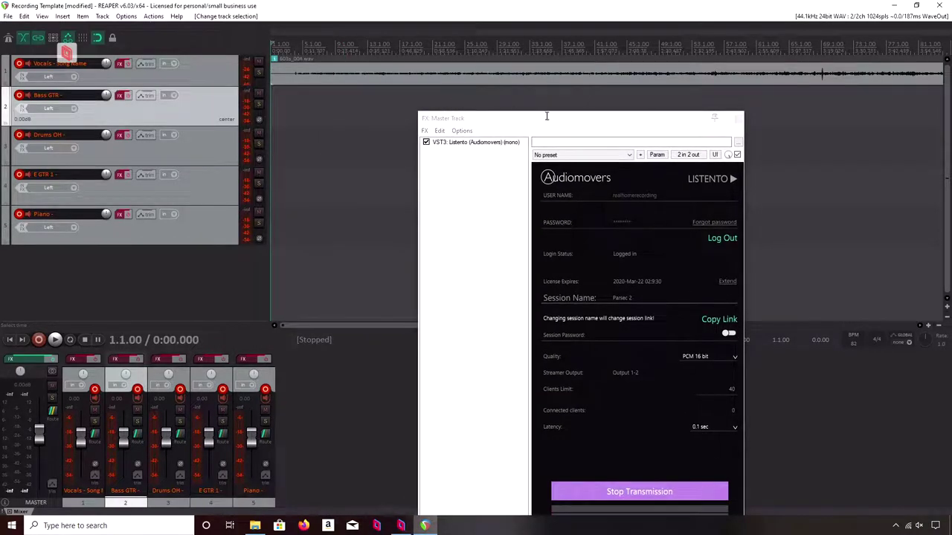
pyautogui.moveTo(557, 118); pyautogui.dragTo(453, 82)
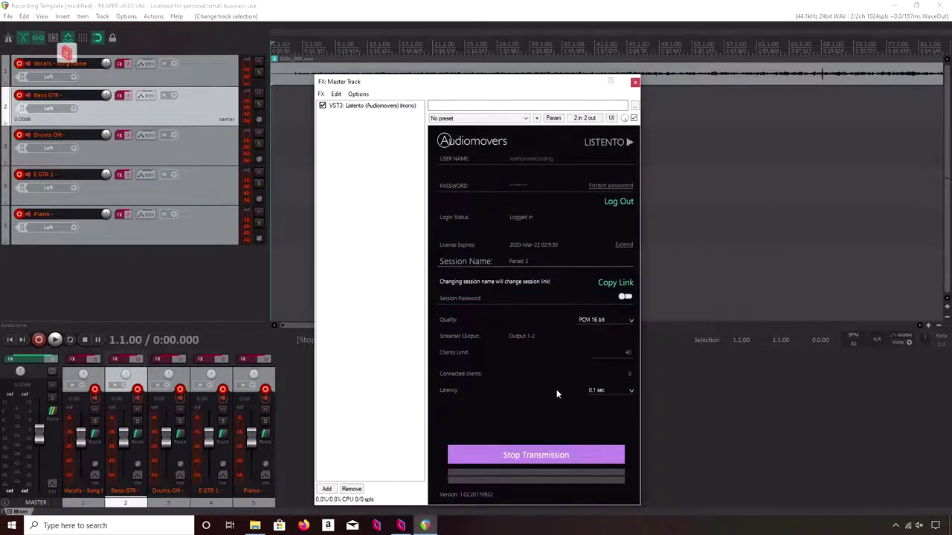
pyautogui.click(611, 285)
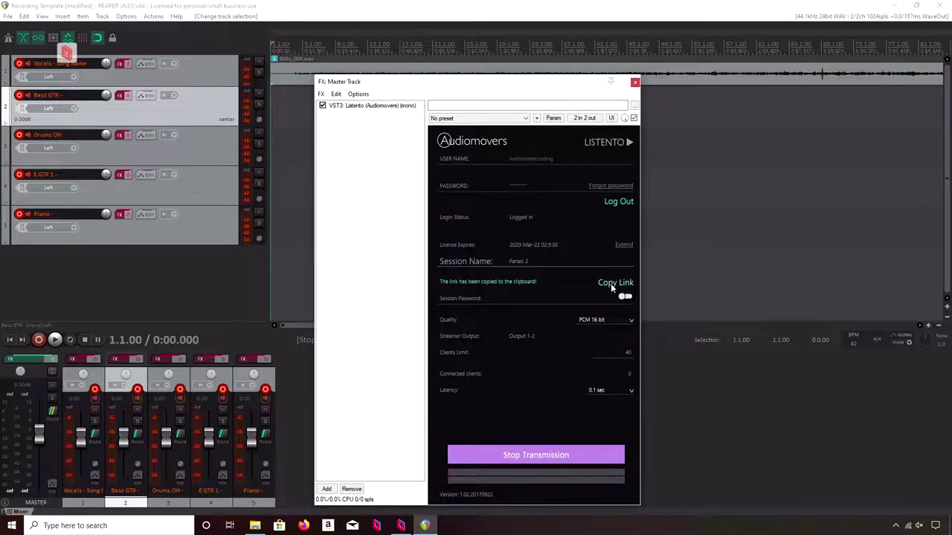
# - Switch the Parsec session to windowed mode and bring up the local Chrome browser
pyautogui.click(67, 53)
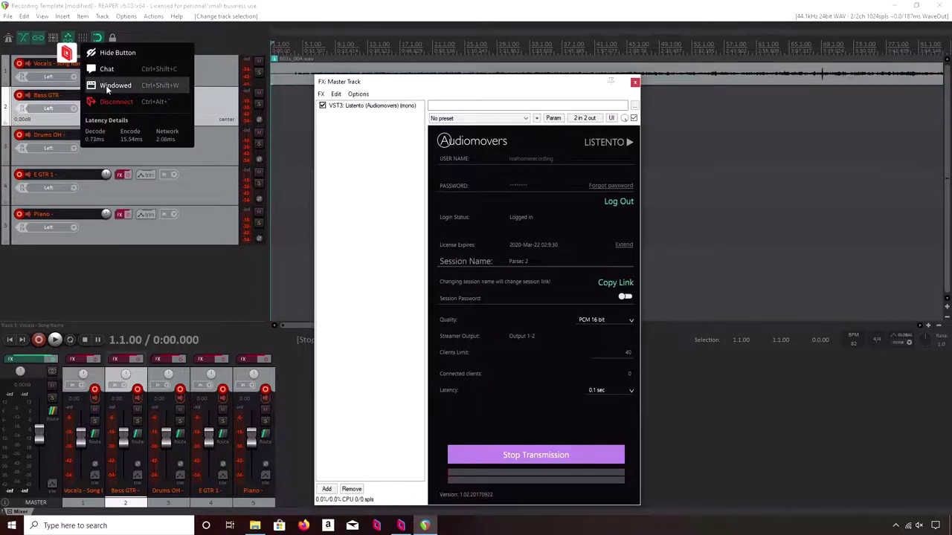
pyautogui.click(111, 85)
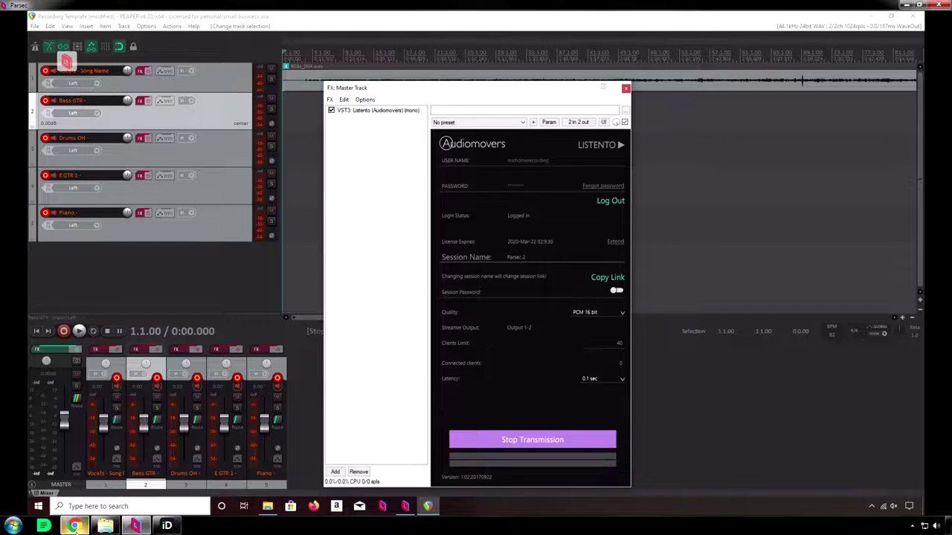
pyautogui.moveTo(77, 529)
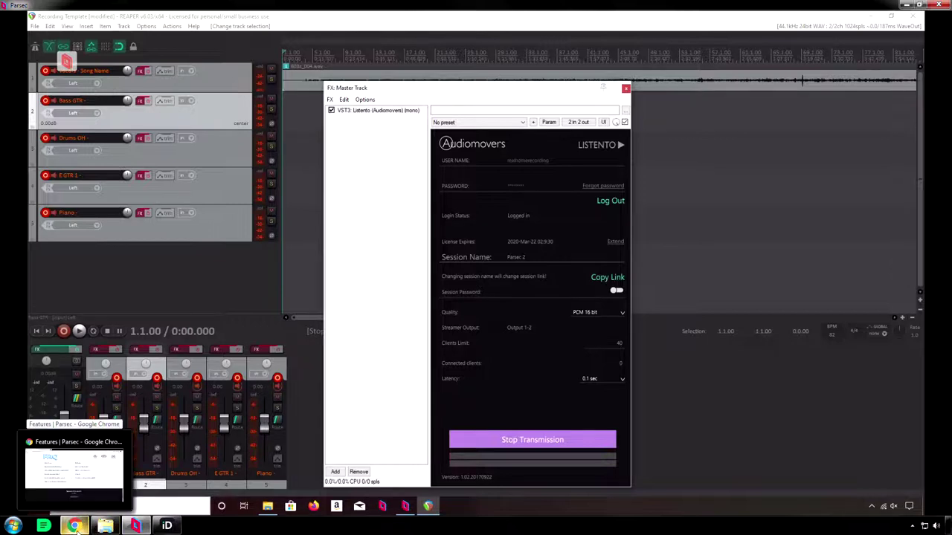
pyautogui.click(76, 526)
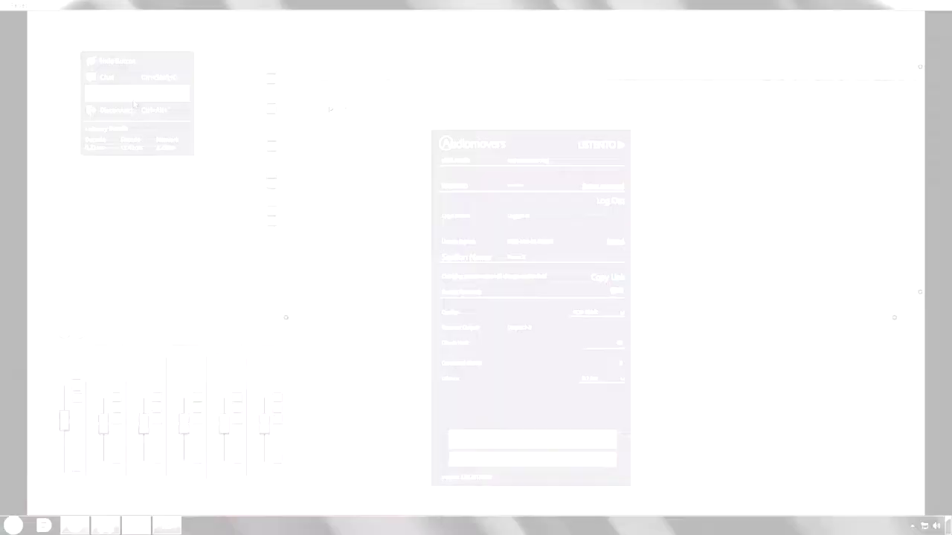
pyautogui.click(533, 144)
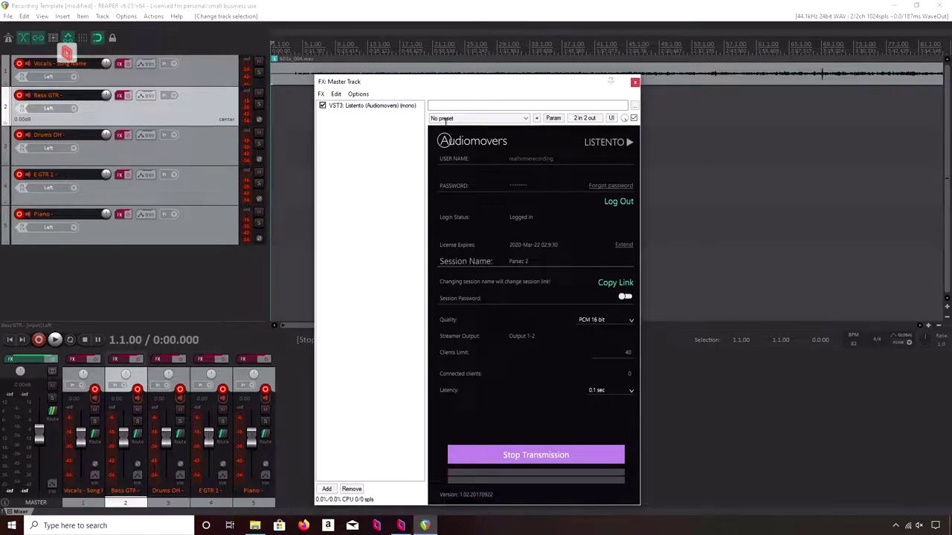
# - Enable the effects on the Vocals track, look at its FX chain and close the window
pyautogui.click(127, 65)
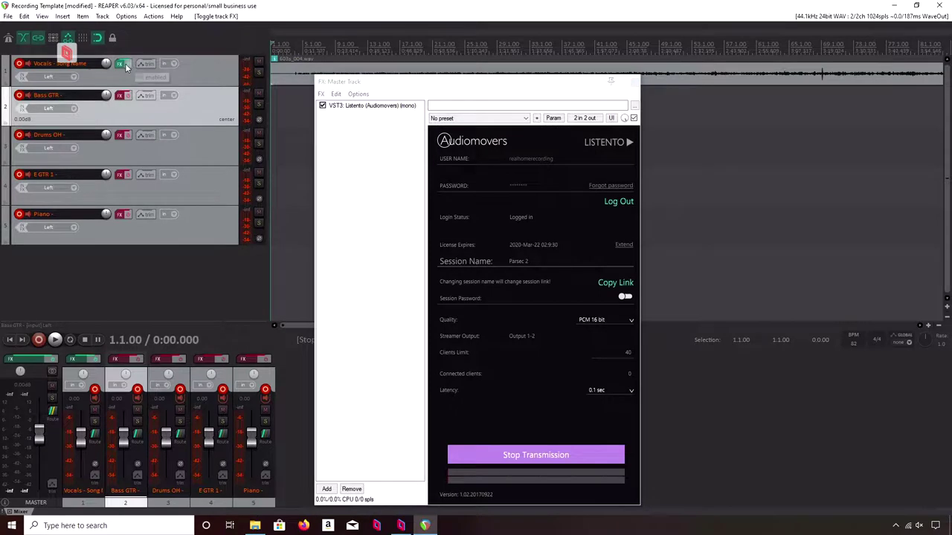
pyautogui.click(119, 65)
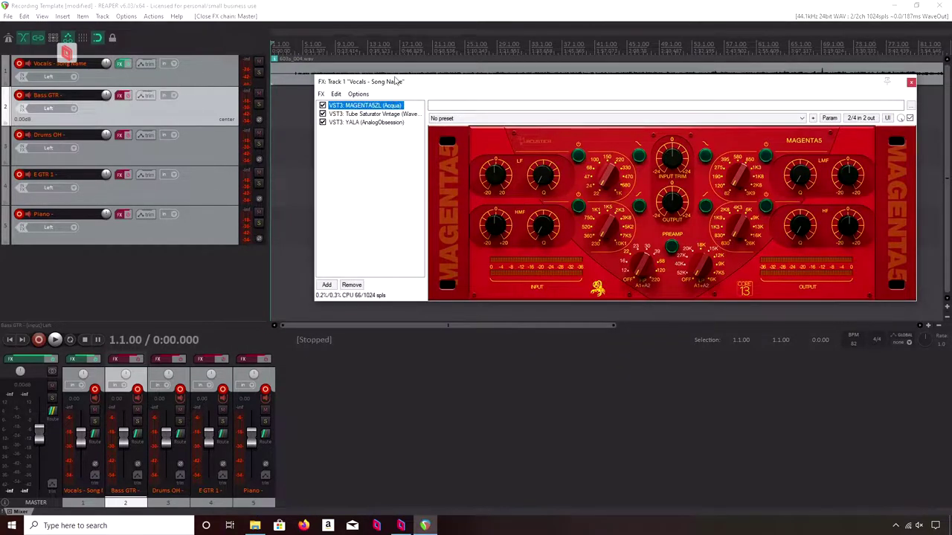
pyautogui.click(910, 81)
# - Open the E GTR 1 FX chain, show the NAVY2EQZL equalizer and activate the last mode button of its HF band
pyautogui.click(120, 174)
pyautogui.click(158, 266)
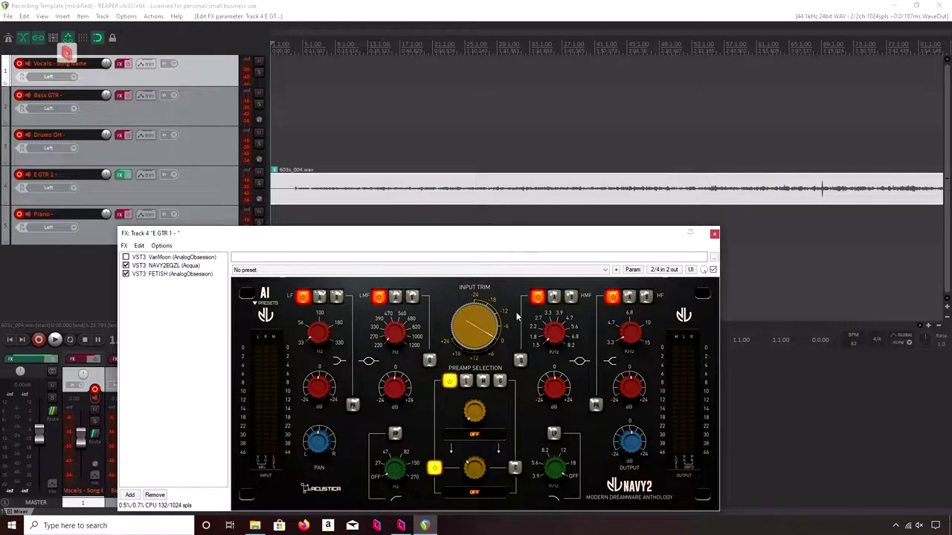
pyautogui.click(645, 296)
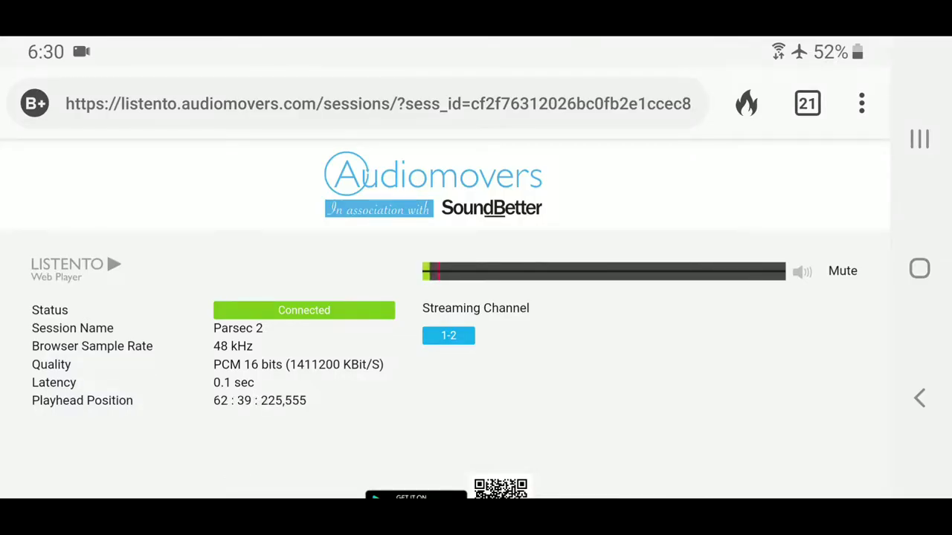
# - Raise the phone's volume for the Parsec 2 stream in the Listento web player
pyautogui.press('XF86AudioRaiseVolume')
pyautogui.press('XF86AudioRaiseVolume')
pyautogui.press('XF86AudioRaiseVolume')
pyautogui.press('XF86AudioRaiseVolume')
pyautogui.press('XF86AudioRaiseVolume')
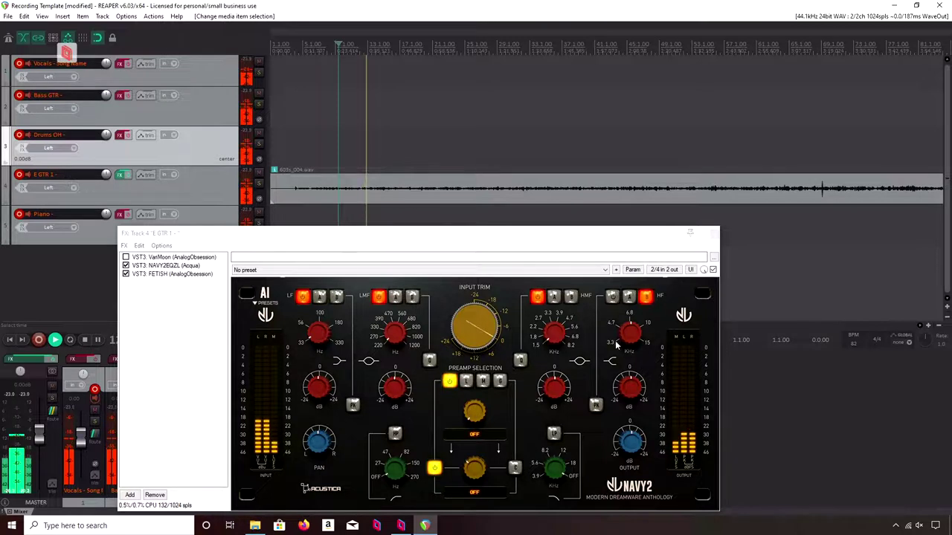
# - Adjust the HF gain and activate the last LMF mode button in the guitar equalizer, and stop playback
pyautogui.click(626, 388)
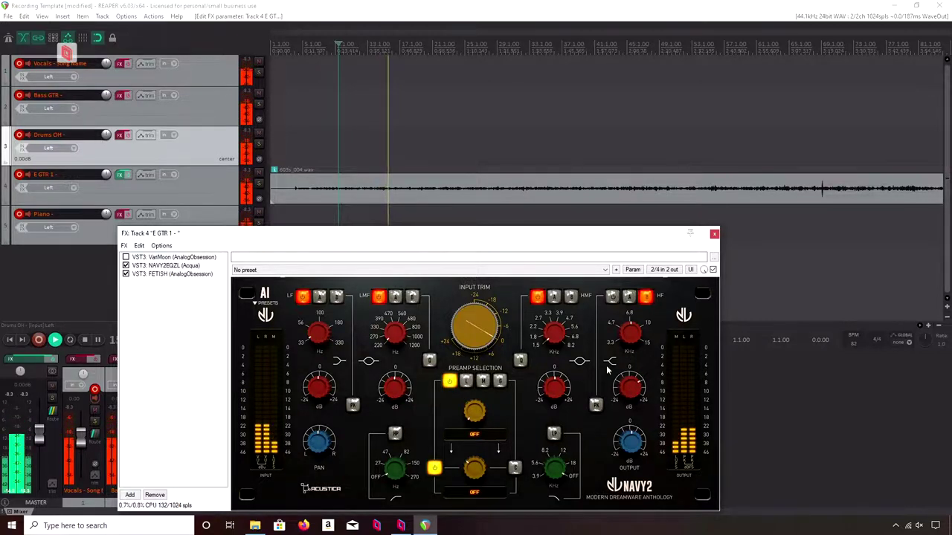
pyautogui.click(411, 297)
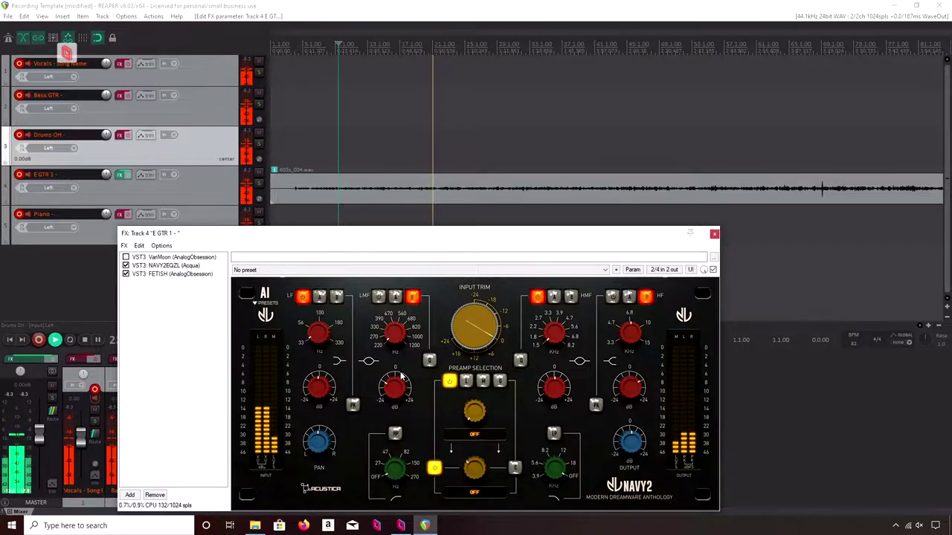
pyautogui.press('space')
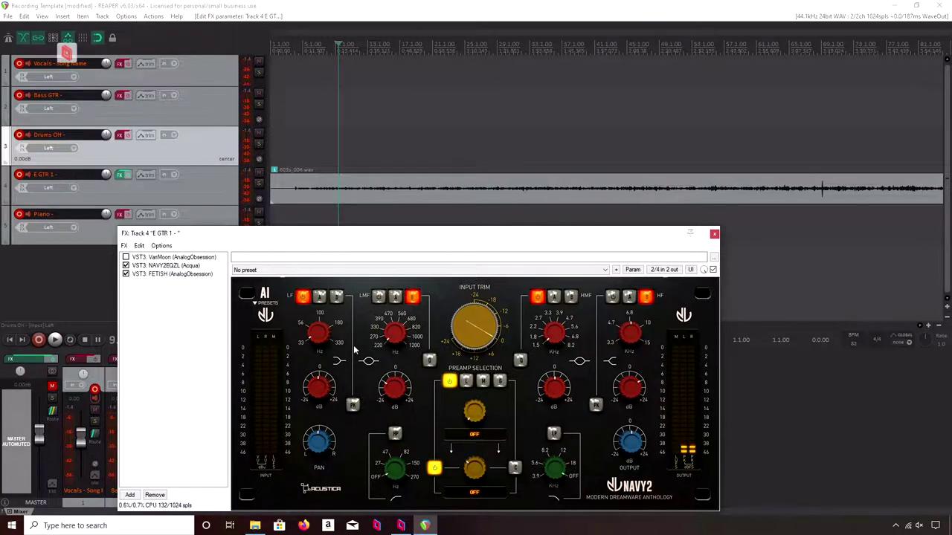
# - Unmute the master track and reopen its Listento plugin to review the stream settings
pyautogui.click(54, 394)
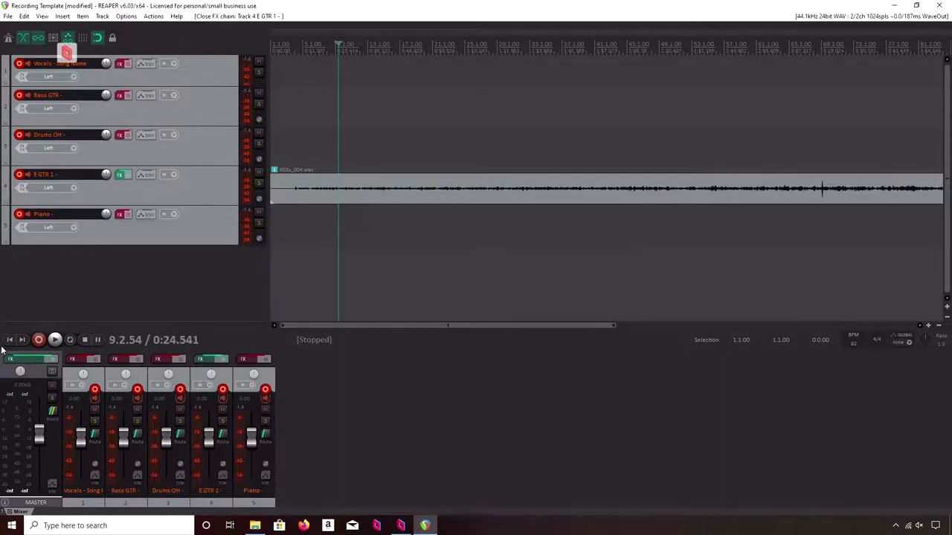
pyautogui.click(30, 360)
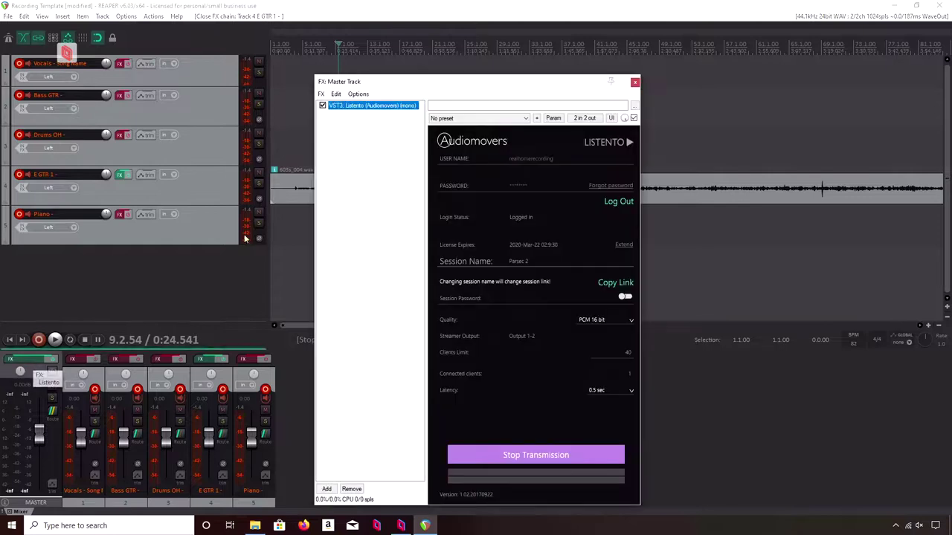
pyautogui.click(373, 176)
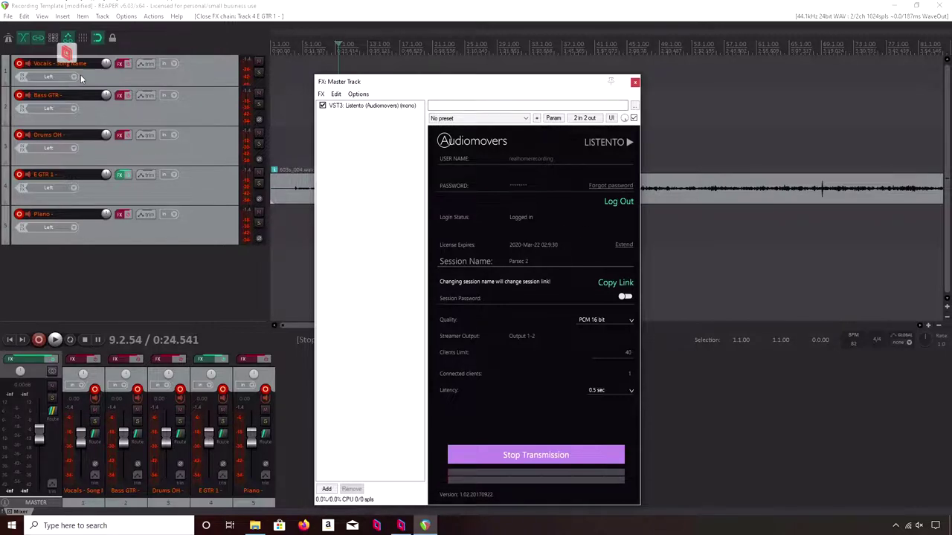
# - Take the Parsec session out of fullscreen and bring up the Parsec features page in Chrome
pyautogui.click(66, 52)
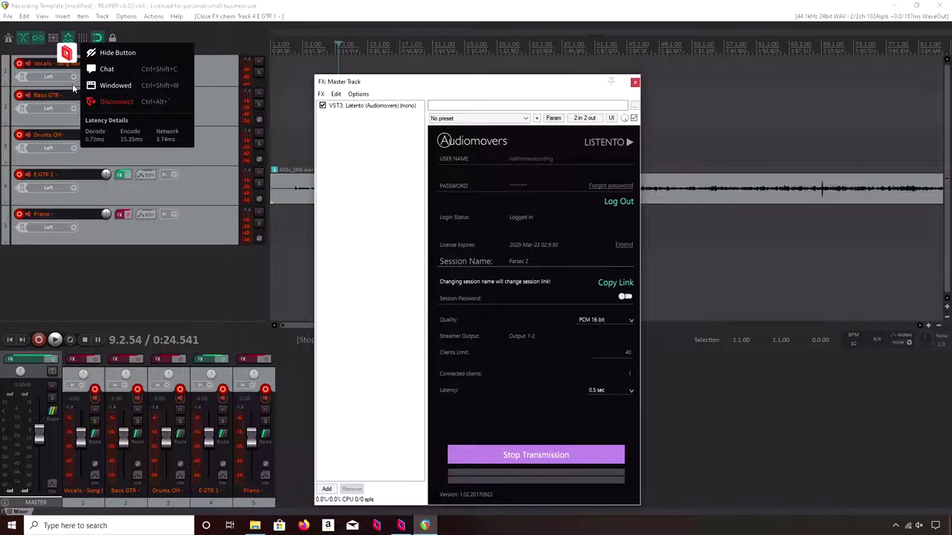
pyautogui.click(111, 85)
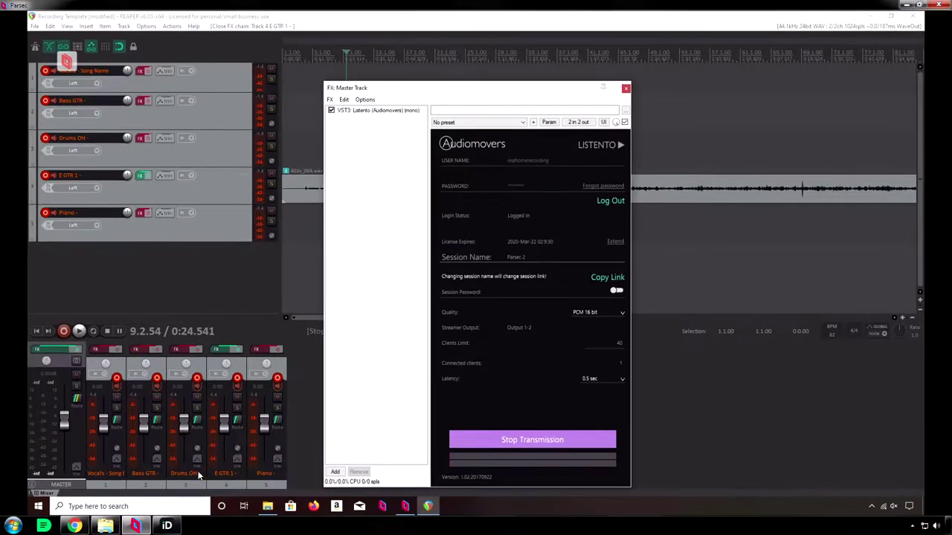
pyautogui.click(75, 526)
pyautogui.click(932, 344)
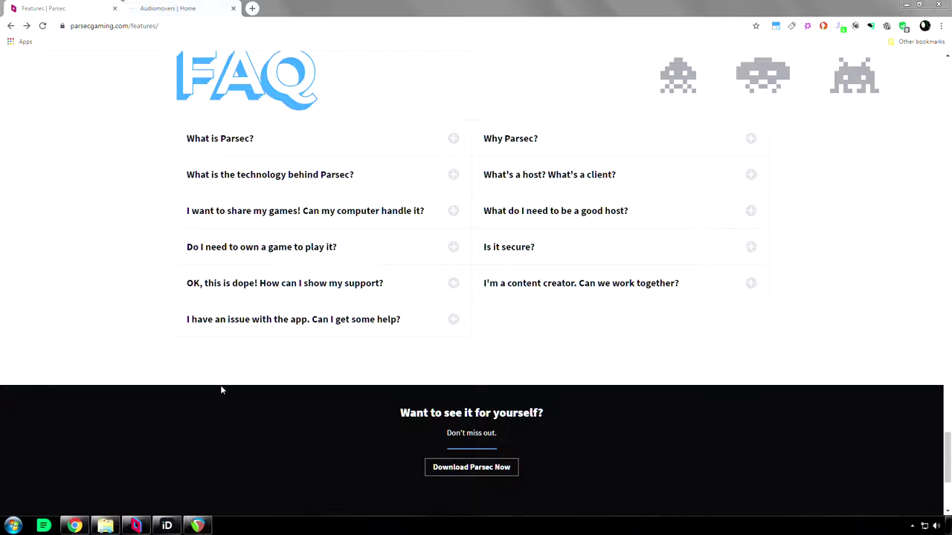
# - Minimize all open windows to show the local desktop
pyautogui.press('super+d')
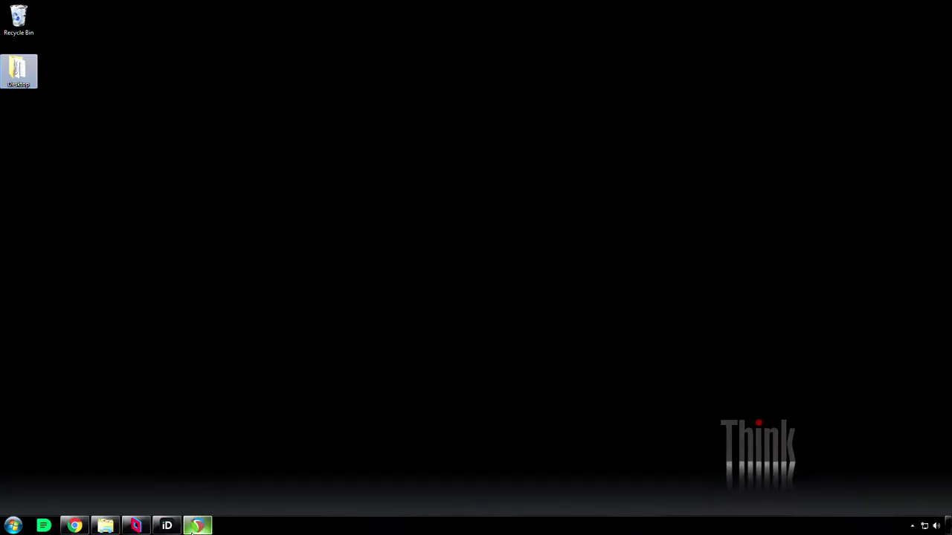
pyautogui.moveTo(195, 526)
pyautogui.moveTo(136, 528)
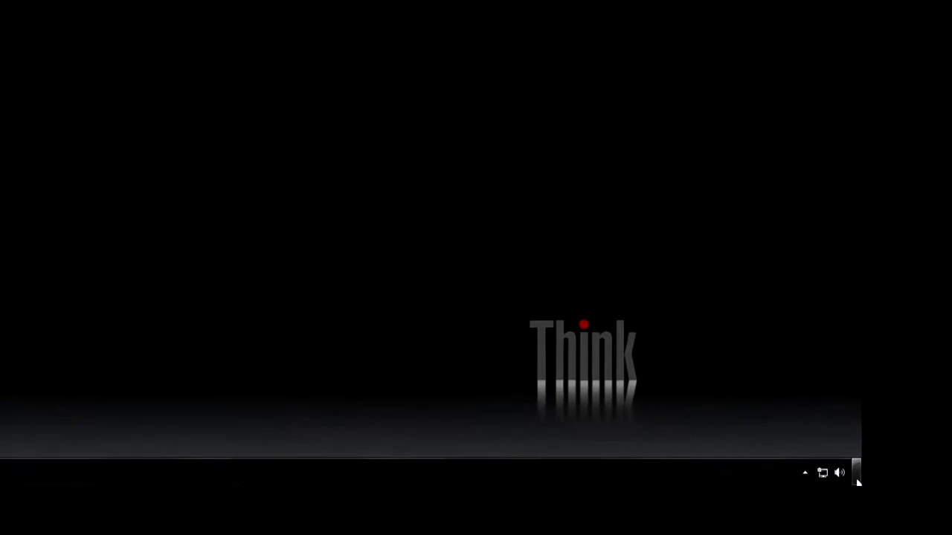
# - Open the local volume mixer, lower Parsec's volume to minimum and mute it, and close the mixer
pyautogui.click(797, 450)
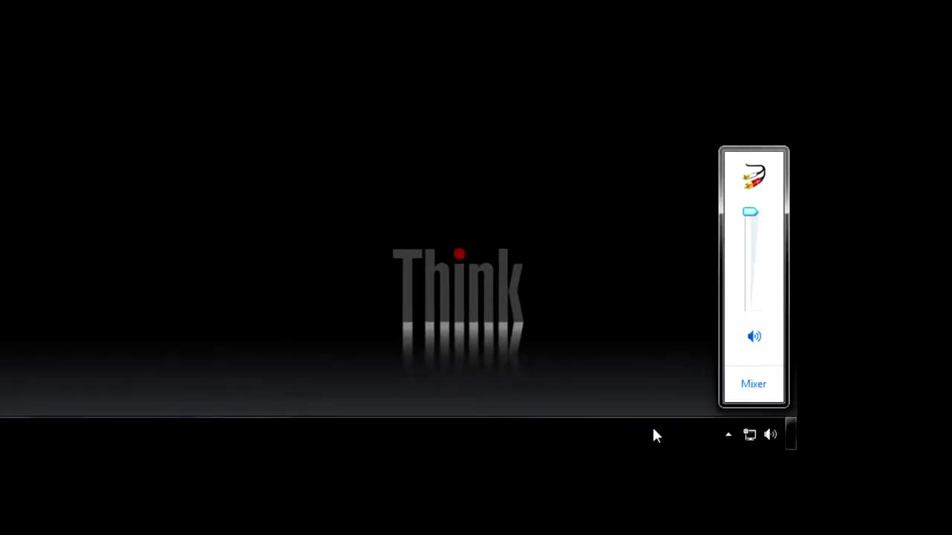
pyautogui.click(769, 434)
pyautogui.click(770, 433)
pyautogui.click(752, 384)
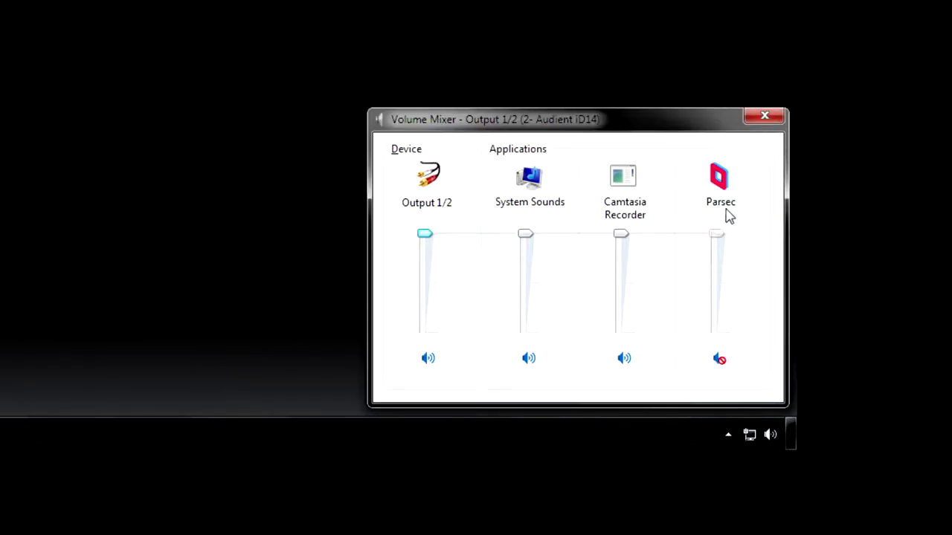
pyautogui.click(718, 293)
pyautogui.moveTo(716, 293); pyautogui.dragTo(696, 359)
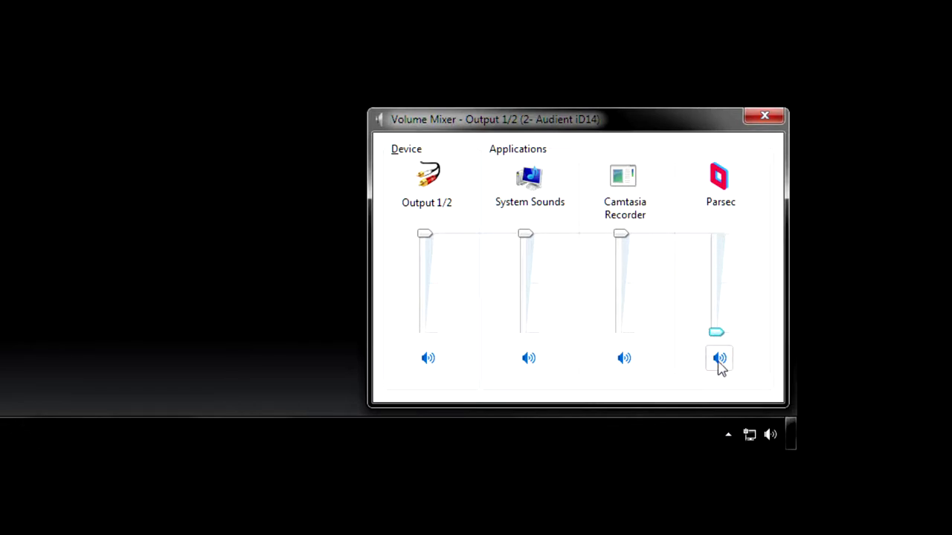
pyautogui.click(720, 360)
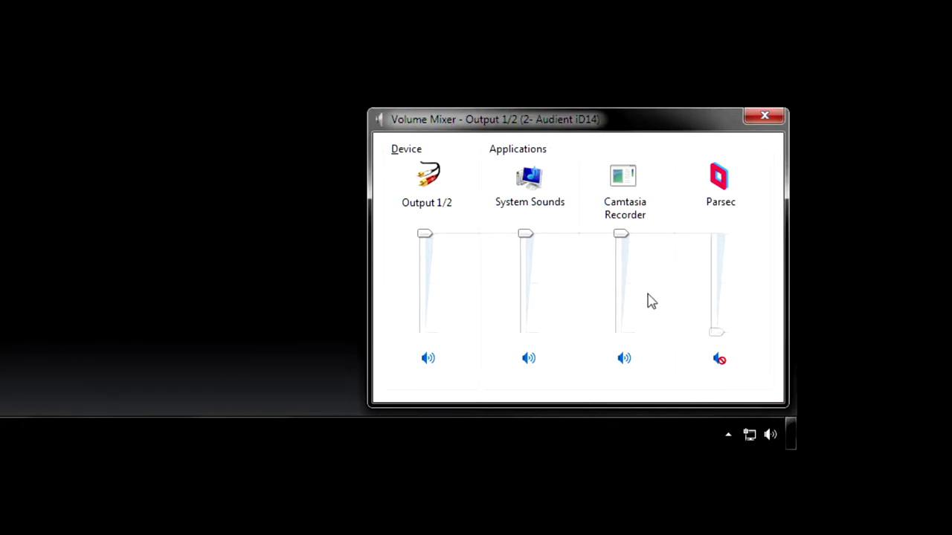
pyautogui.click(773, 125)
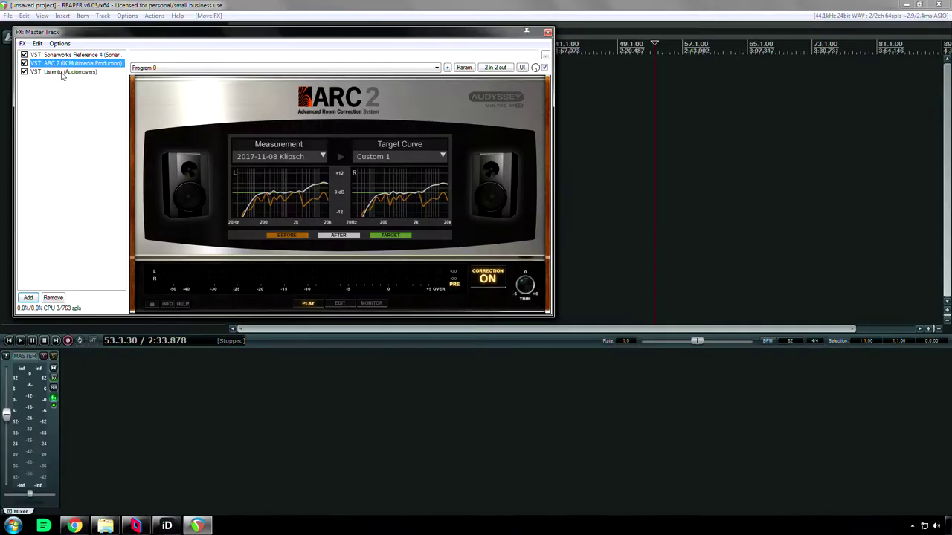
# - Add the Listento Receiver (Audiomovers) plugin to the local REAPER master track, filtering the plugin list by "listen"
pyautogui.click(63, 73)
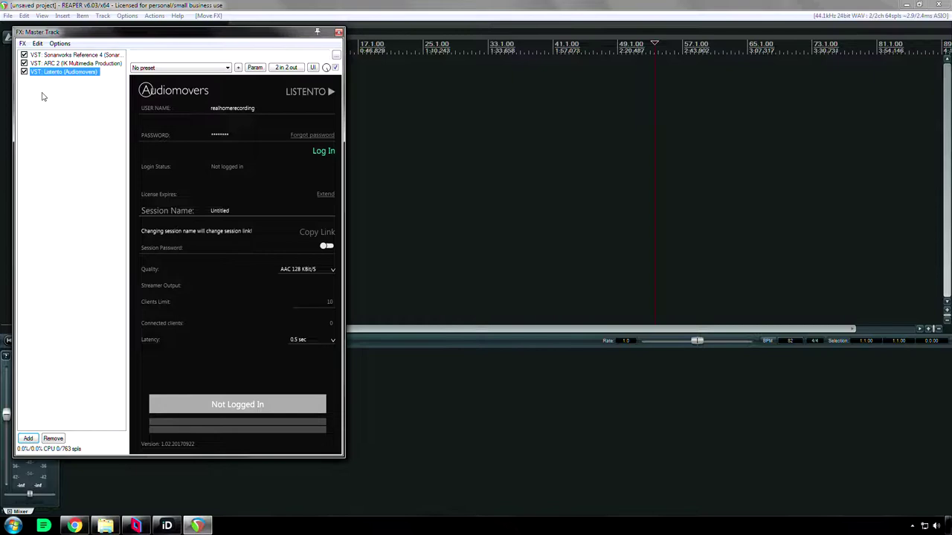
pyautogui.click(28, 439)
pyautogui.write('listen')
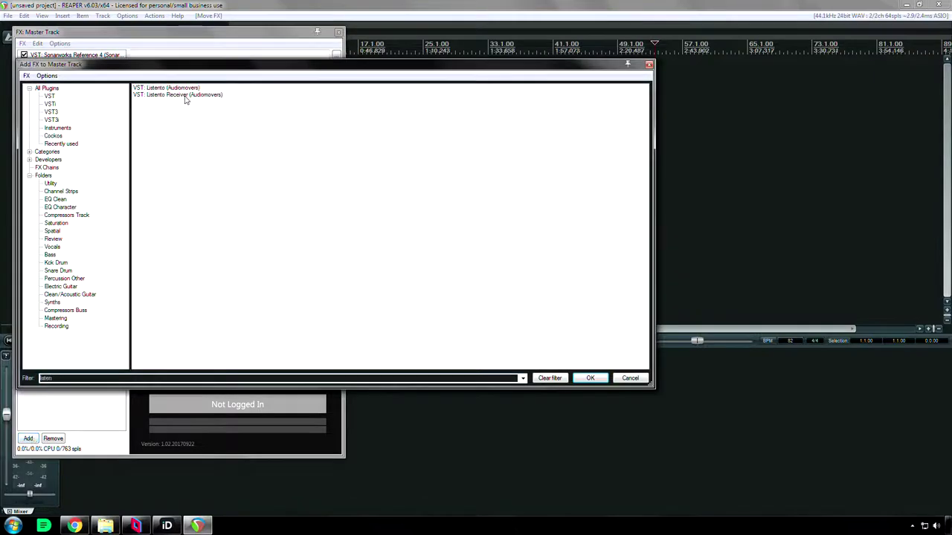
pyautogui.click(186, 95)
pyautogui.click(196, 141)
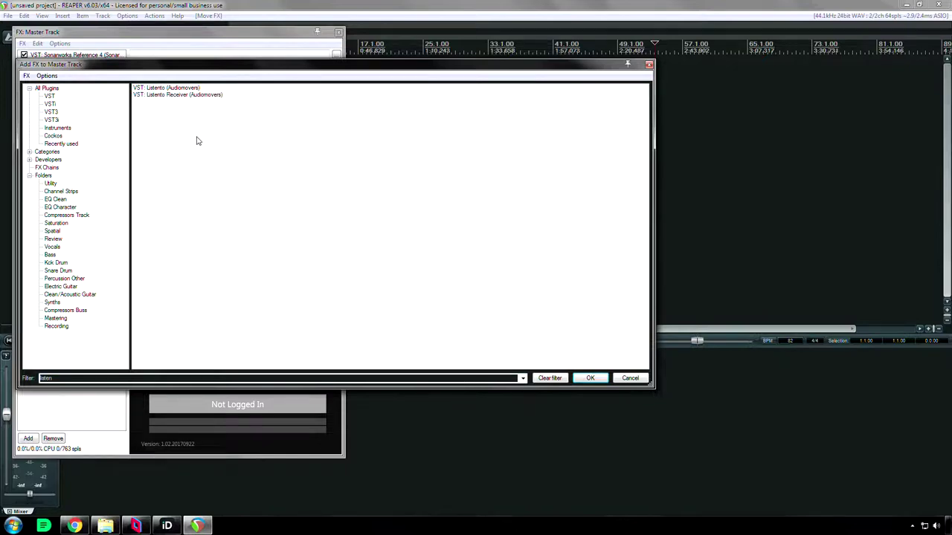
pyautogui.doubleClick(204, 97)
# - Remove the Listento sender from the master track's chain and move Listento Receiver to the first slot
pyautogui.click(69, 72)
pyautogui.press('Delete')
pyautogui.moveTo(79, 72); pyautogui.dragTo(83, 56)
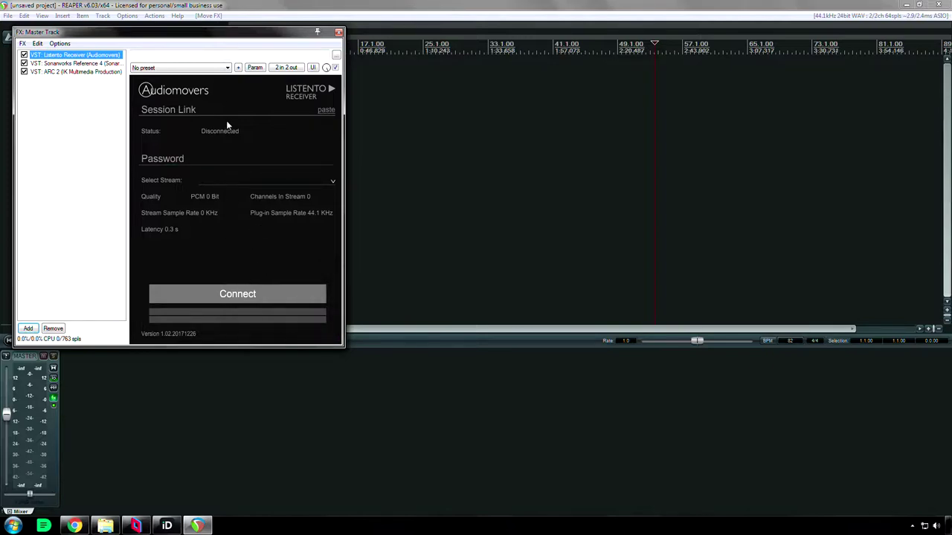
pyautogui.click(328, 112)
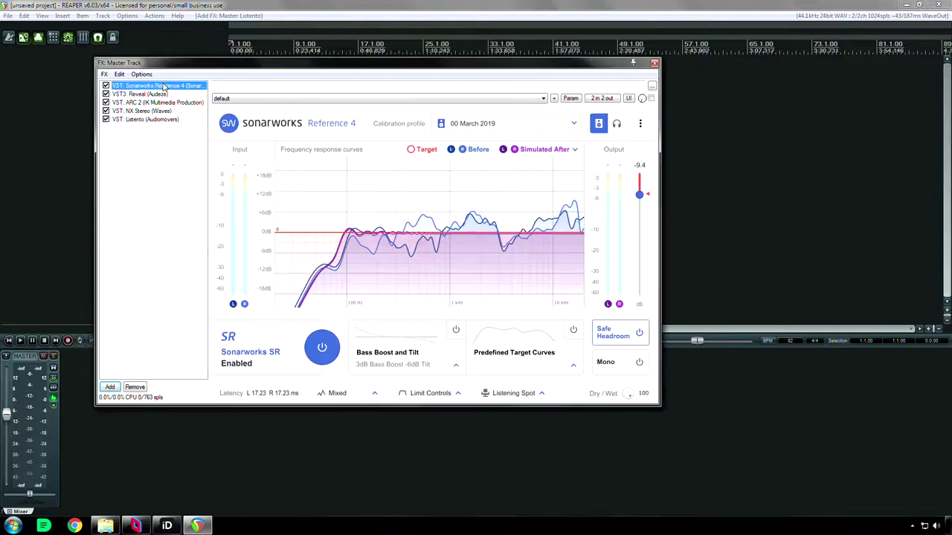
# - Review the Sonarworks Reference 4, ARC 2 and Audeze Reveal plugins in the master track's chain
pyautogui.click(164, 86)
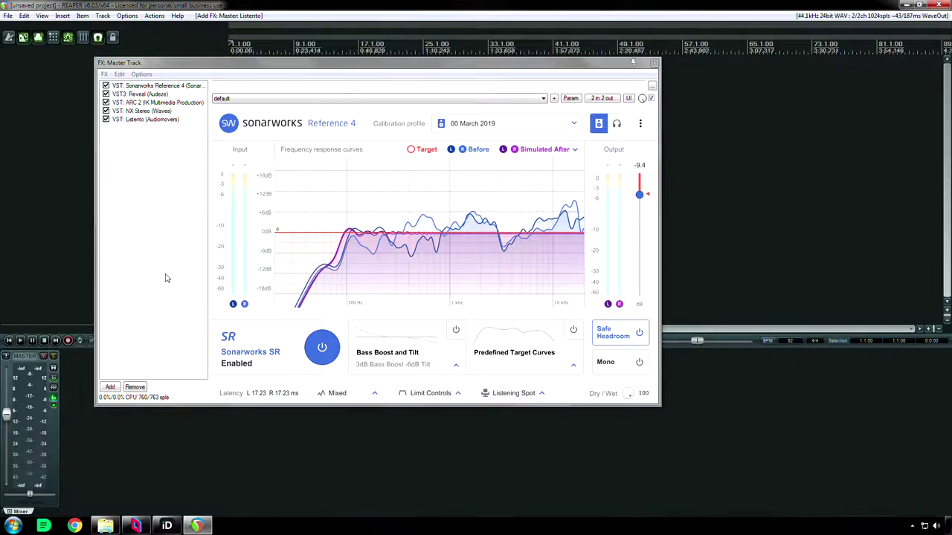
pyautogui.click(157, 86)
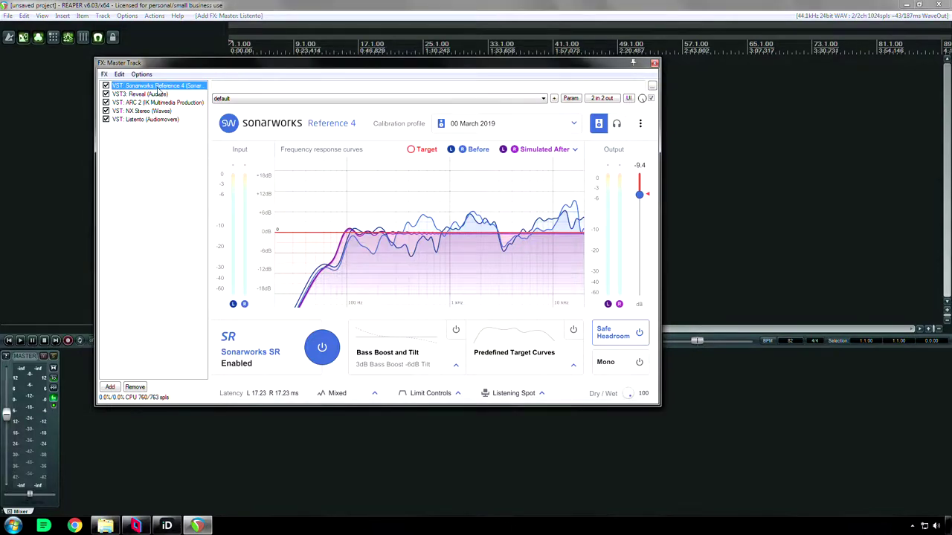
pyautogui.click(147, 103)
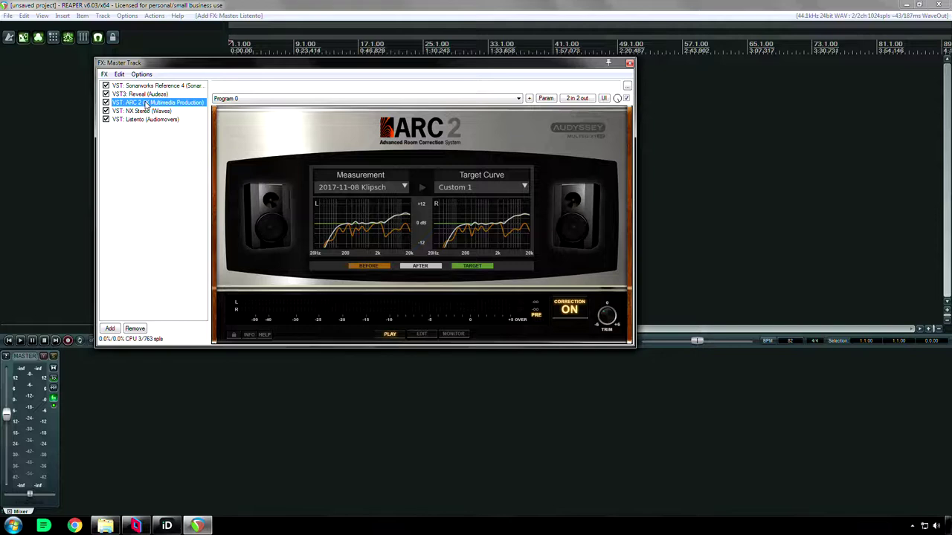
pyautogui.click(158, 94)
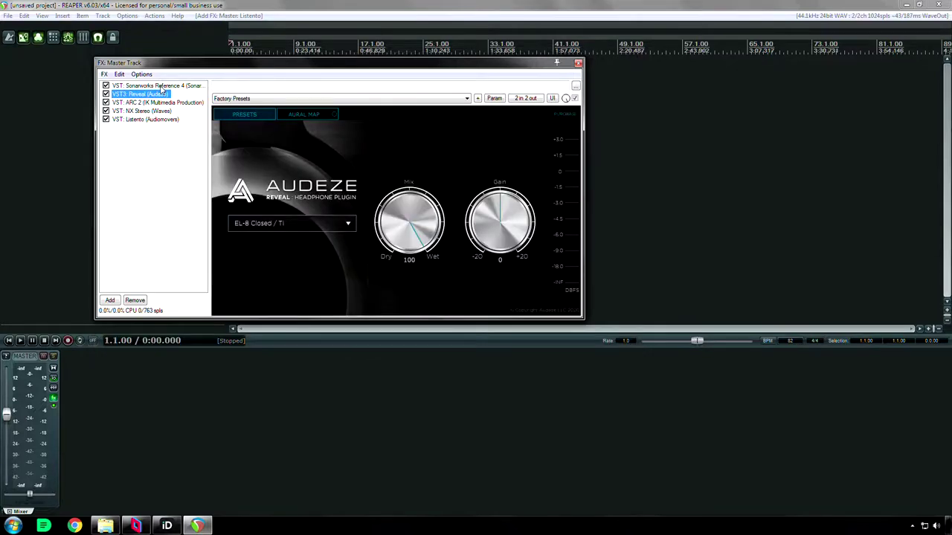
# - Set Audeze Reveal's headphone model to LCD-2C and show its Aural Map page
pyautogui.click(275, 225)
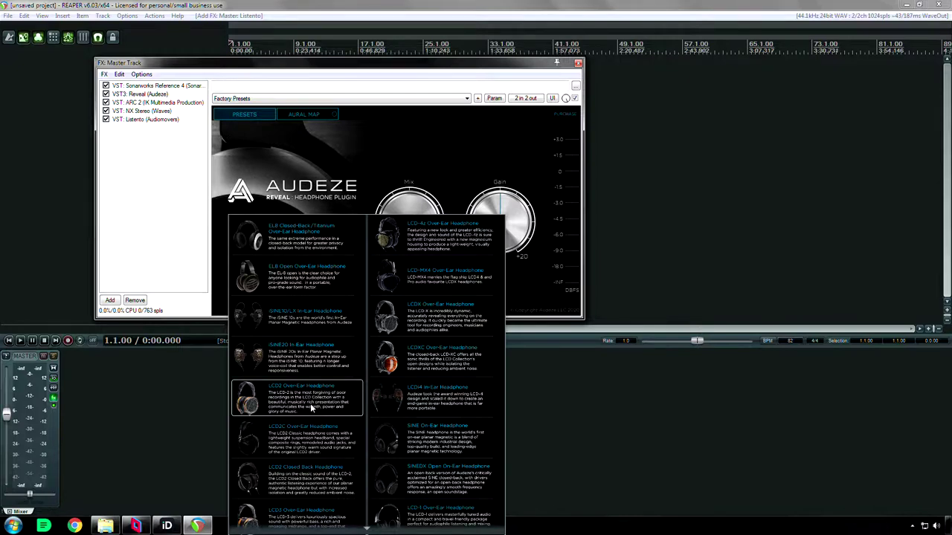
pyautogui.click(303, 437)
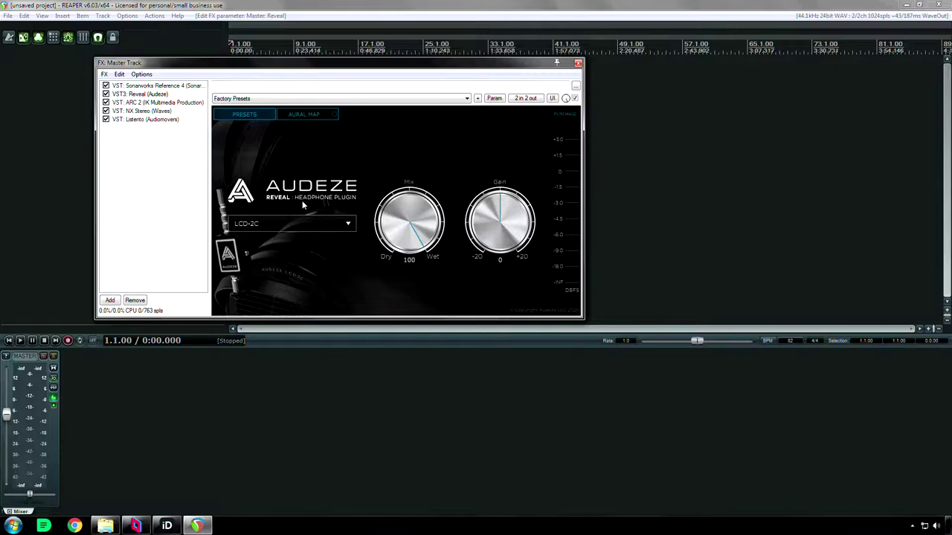
pyautogui.moveTo(323, 67); pyautogui.dragTo(354, 213)
pyautogui.click(339, 256)
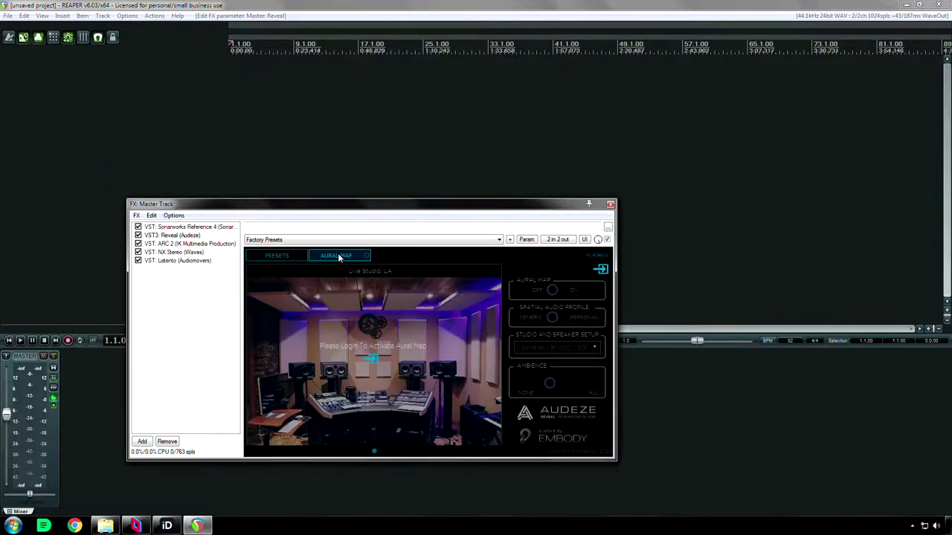
# - Remove ARC 2, Reveal, NX Stereo and Sonarworks Reference 4 from the master track's chain, keeping only Listento
pyautogui.click(161, 245)
pyautogui.press('Delete')
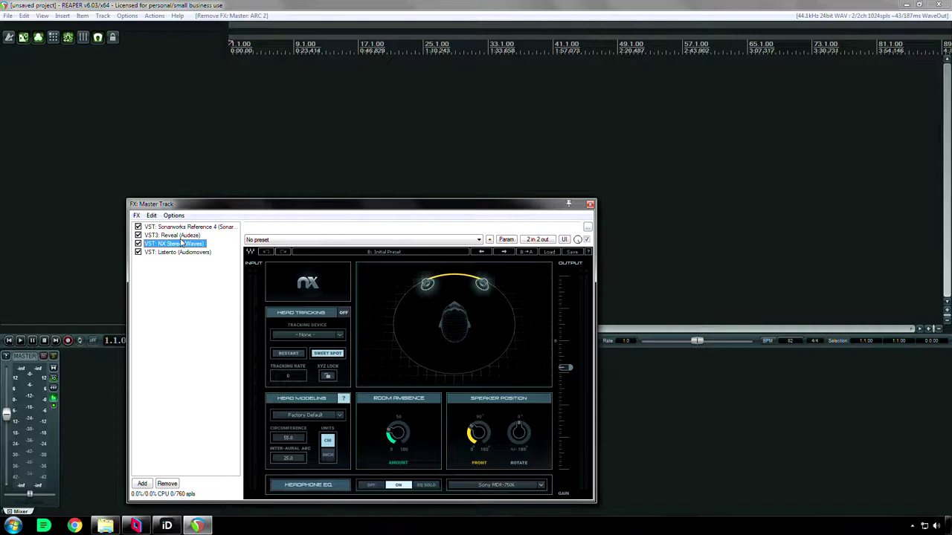
pyautogui.hotkey('ctrl', 'z')
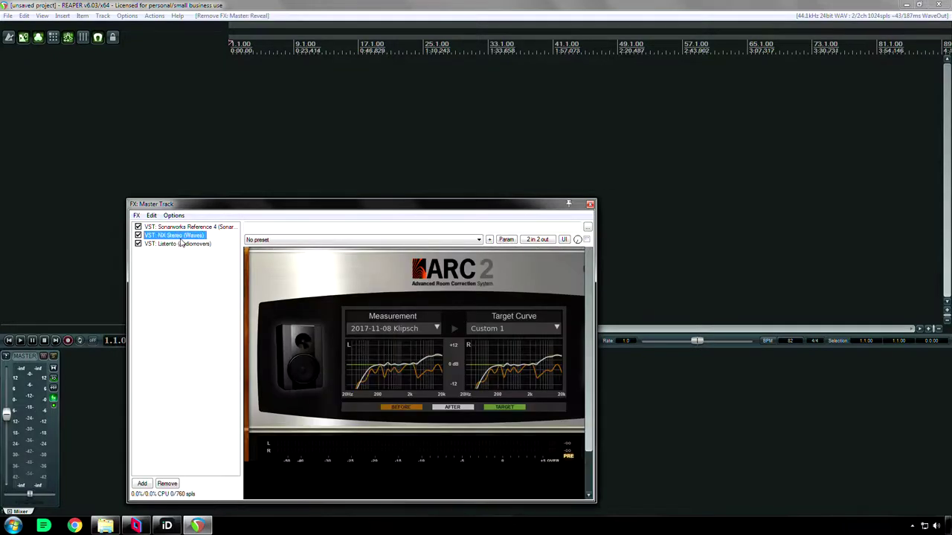
pyautogui.hotkey('ctrl', 'shift', 'z')
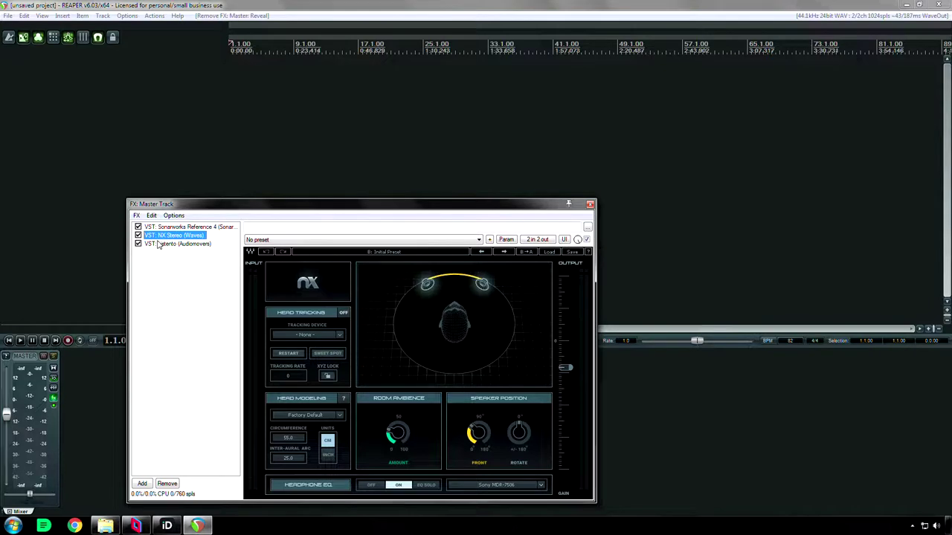
pyautogui.press('Delete')
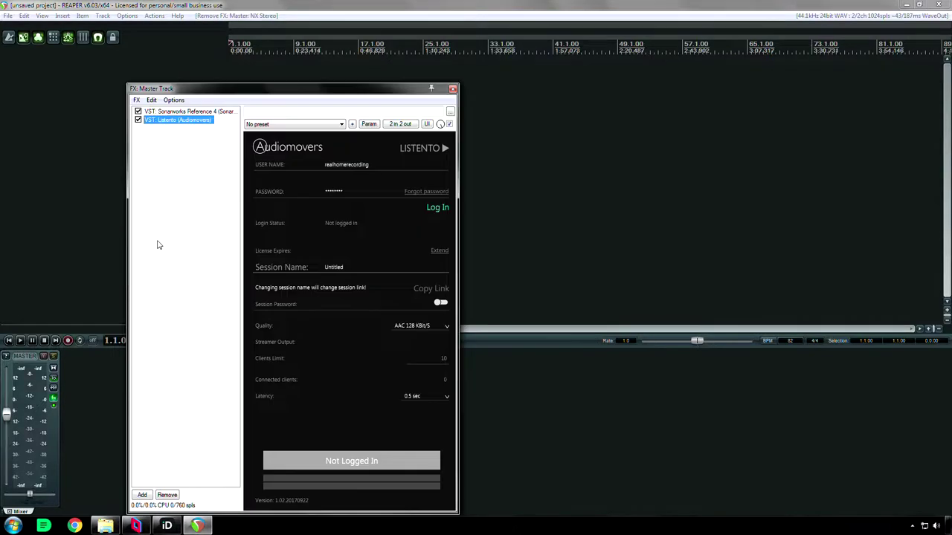
pyautogui.click(196, 112)
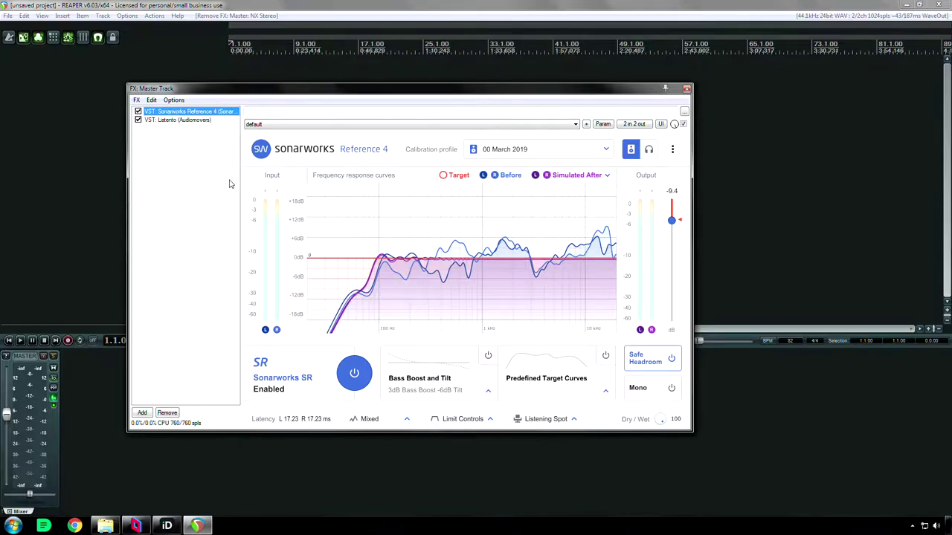
pyautogui.press('Delete')
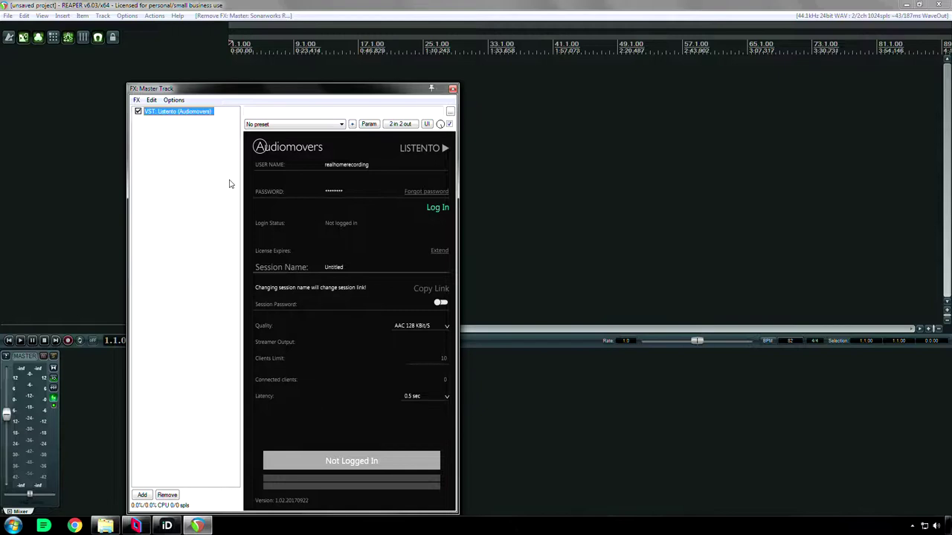
# - Switch to the Parsec session and view the FETISH and NAVY2EQZL plugins on the E GTR 1 track
pyautogui.click(136, 526)
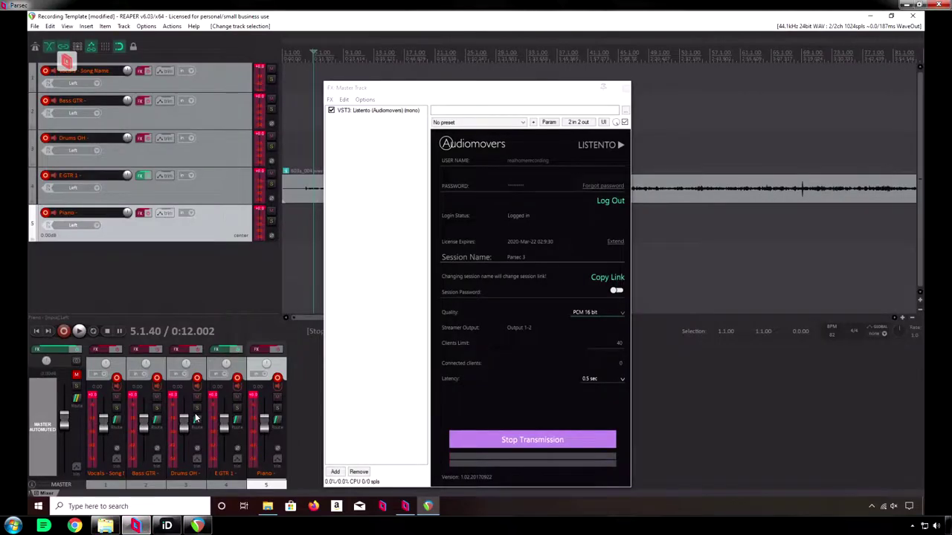
pyautogui.click(138, 177)
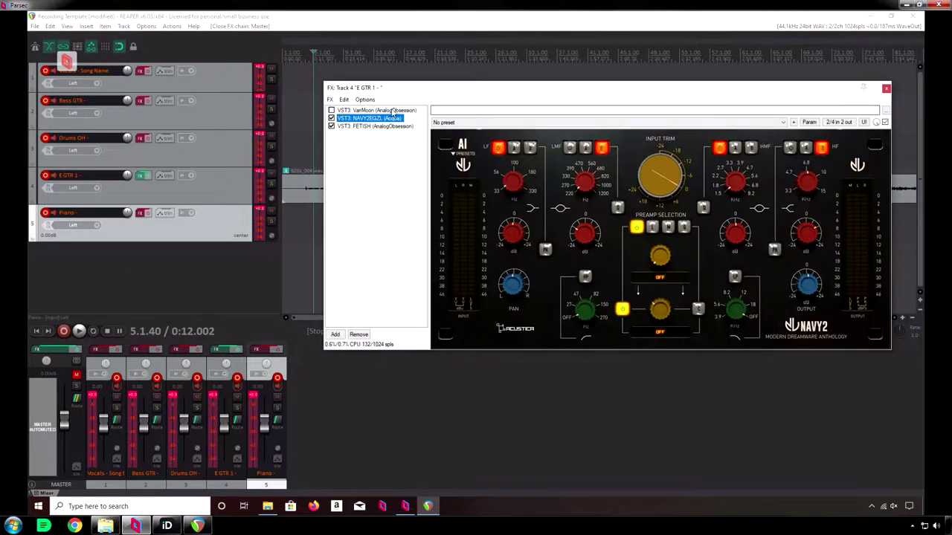
pyautogui.click(375, 126)
pyautogui.moveTo(437, 99); pyautogui.dragTo(320, 281)
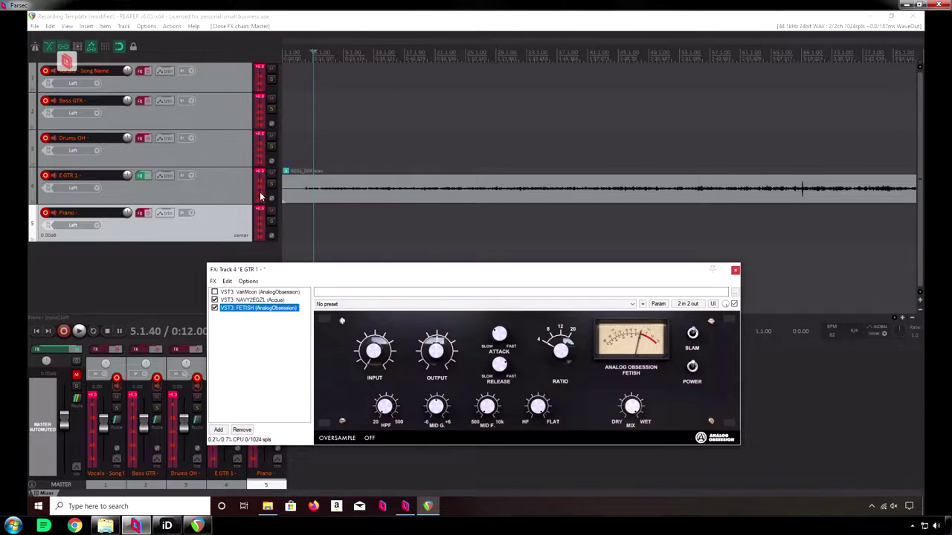
pyautogui.click(159, 316)
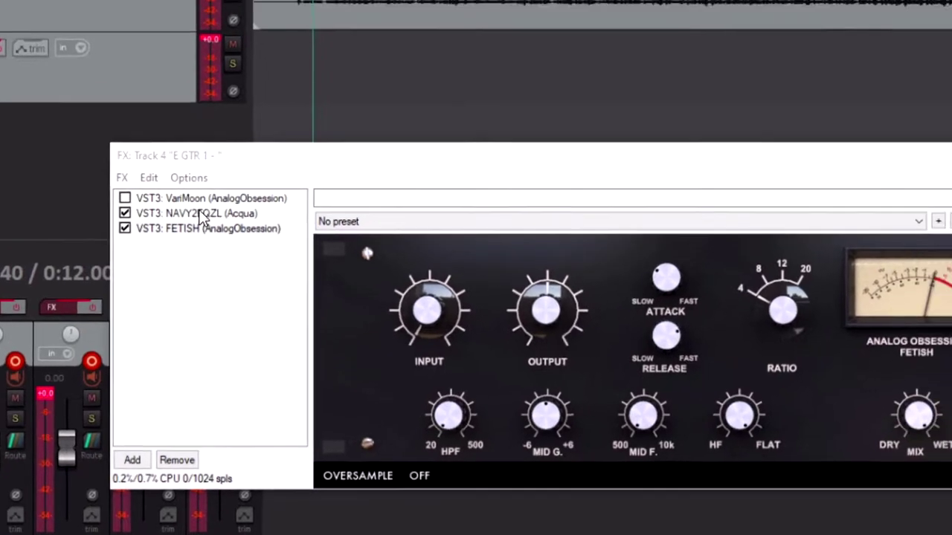
pyautogui.click(223, 166)
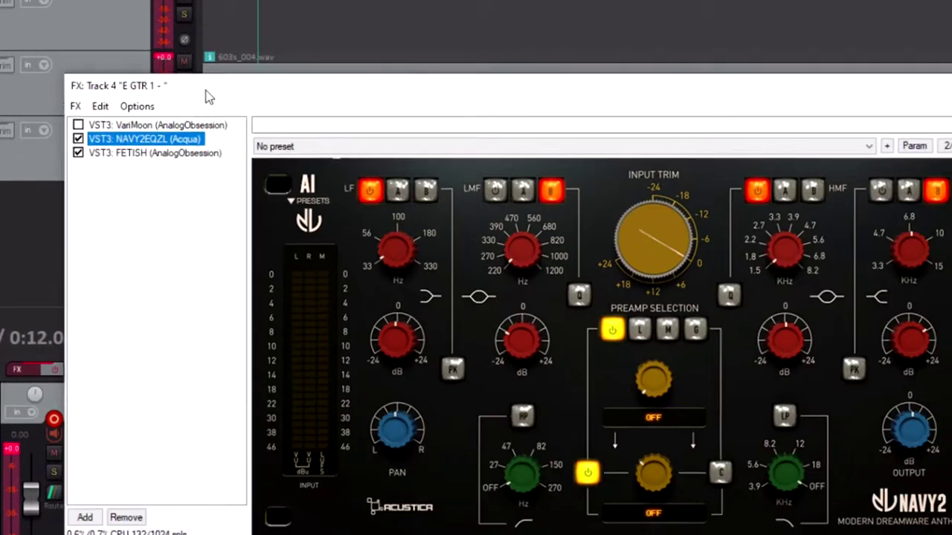
# - Bypass the NAVY2EQZL and FETISH plugins on the E GTR 1 track and close its effects window
pyautogui.moveTo(208, 97); pyautogui.dragTo(207, 32)
pyautogui.click(77, 75)
pyautogui.click(78, 87)
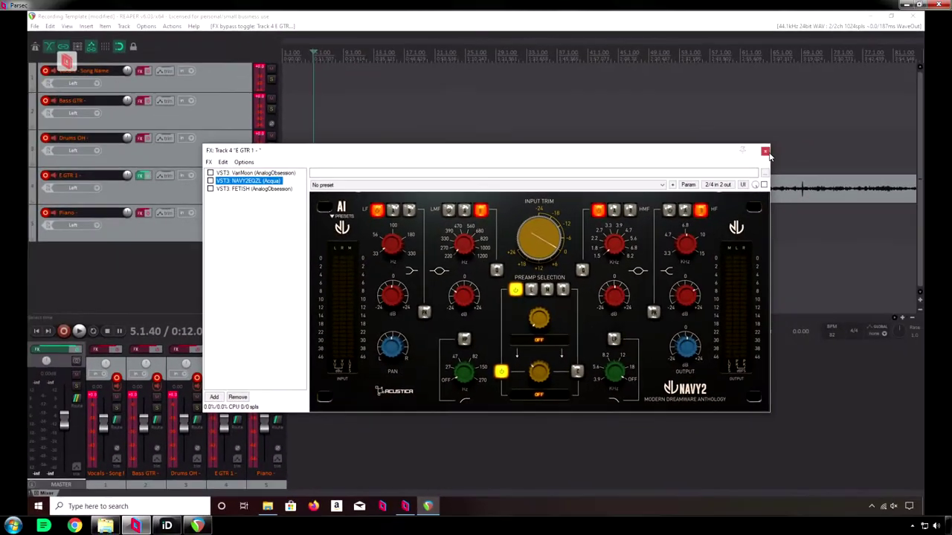
pyautogui.click(765, 151)
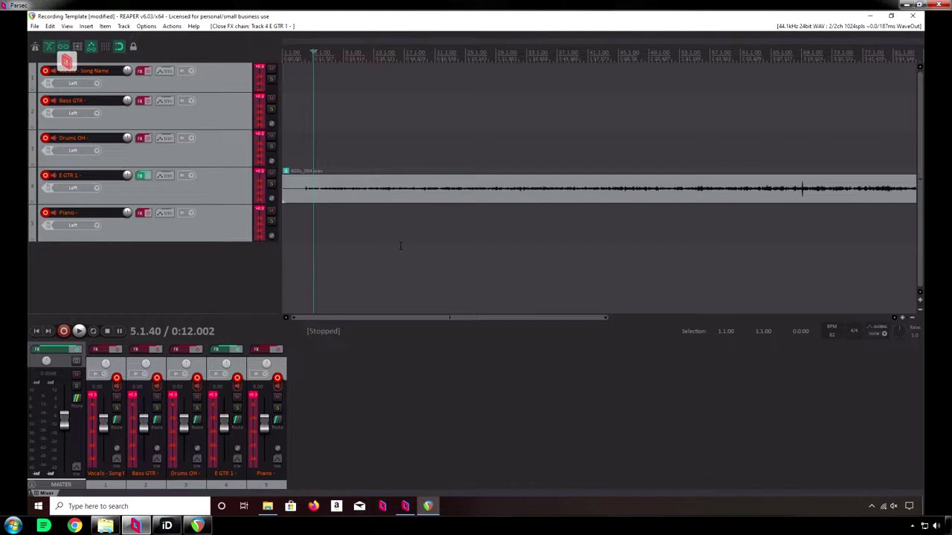
pyautogui.rightClick(46, 177)
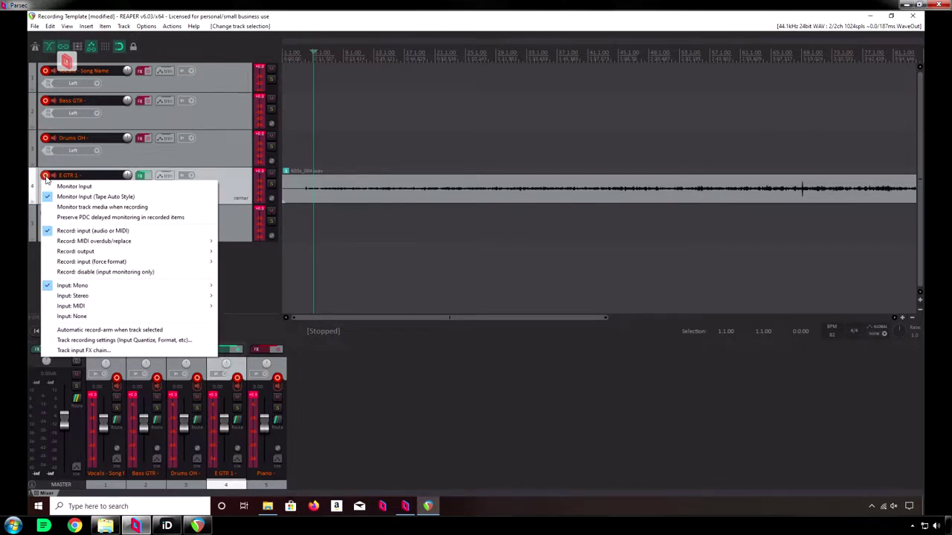
pyautogui.click(324, 253)
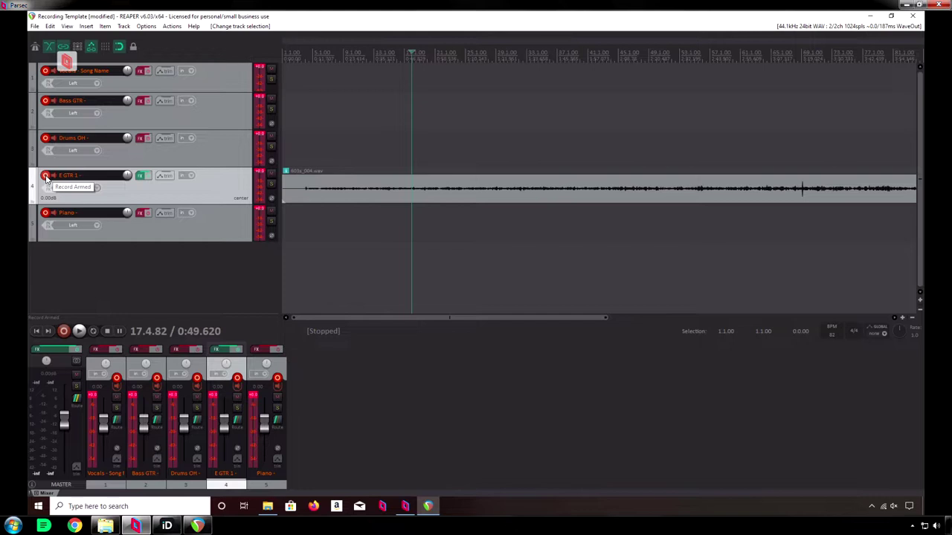
pyautogui.rightClick(45, 177)
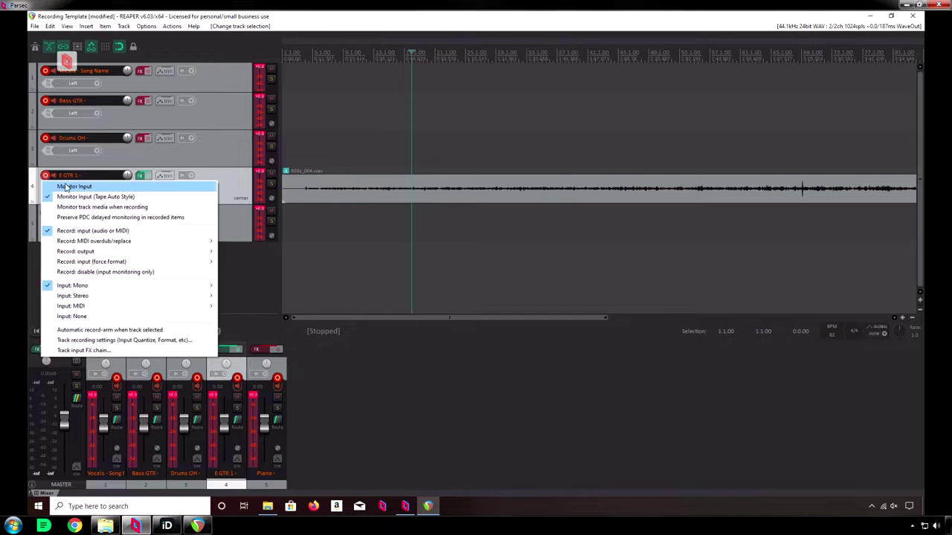
pyautogui.click(38, 180)
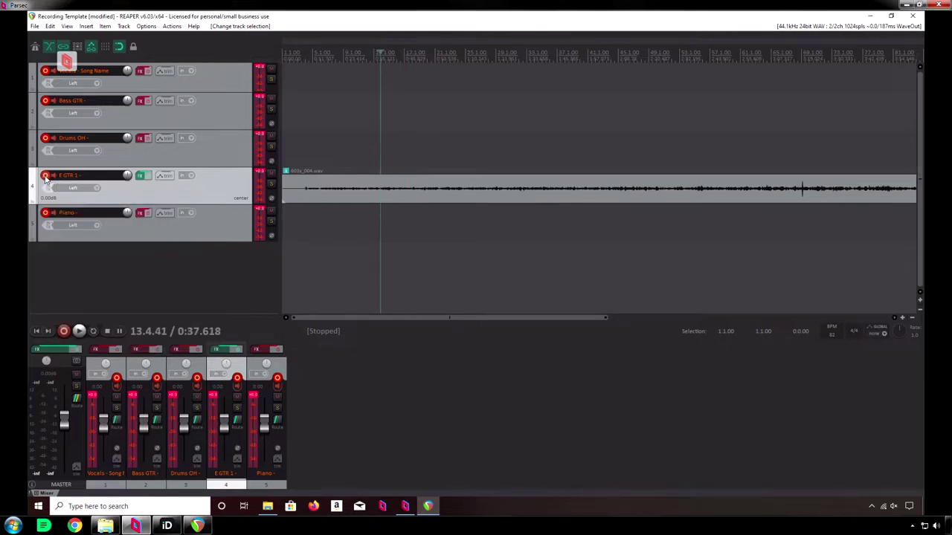
pyautogui.rightClick(45, 177)
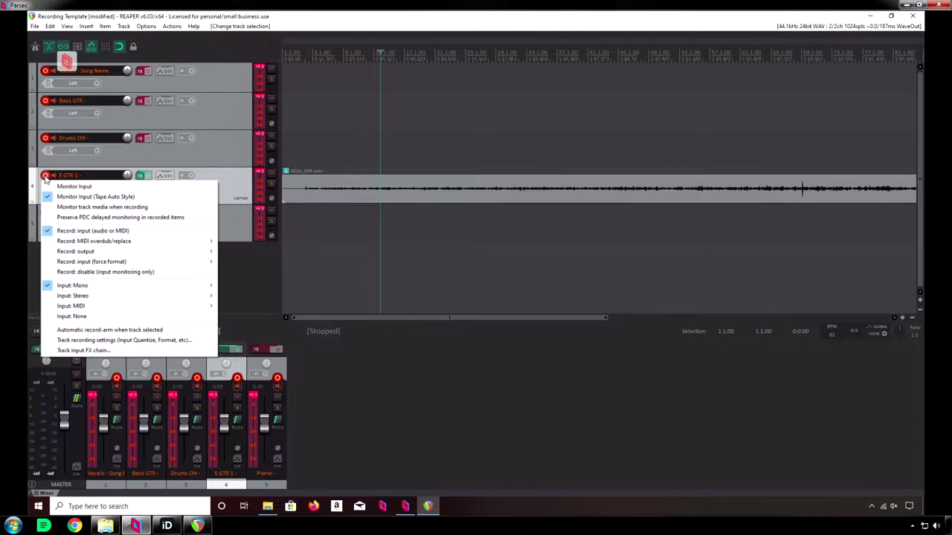
pyautogui.click(246, 223)
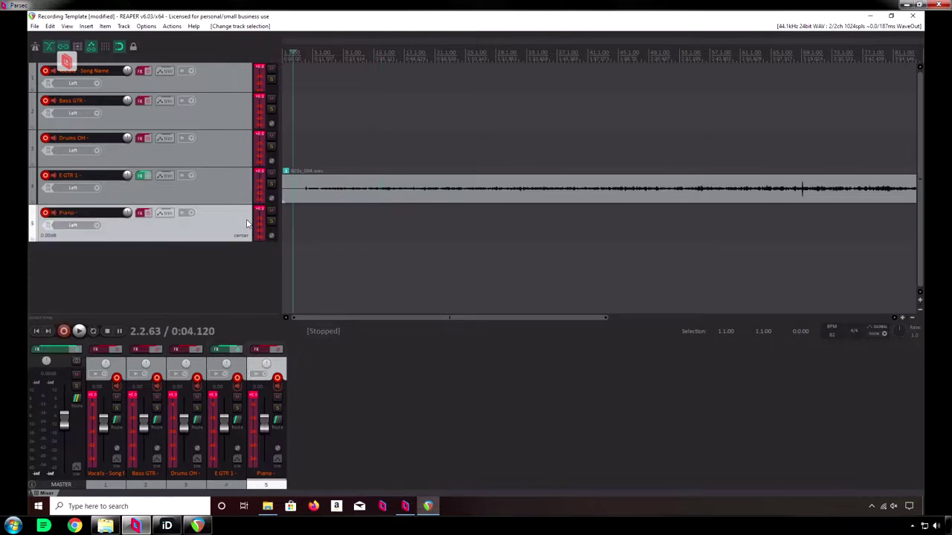
# - Add the NAVY2EQ plugin to the input FX chain of the E GTR 1 track and close the chain window
pyautogui.rightClick(45, 177)
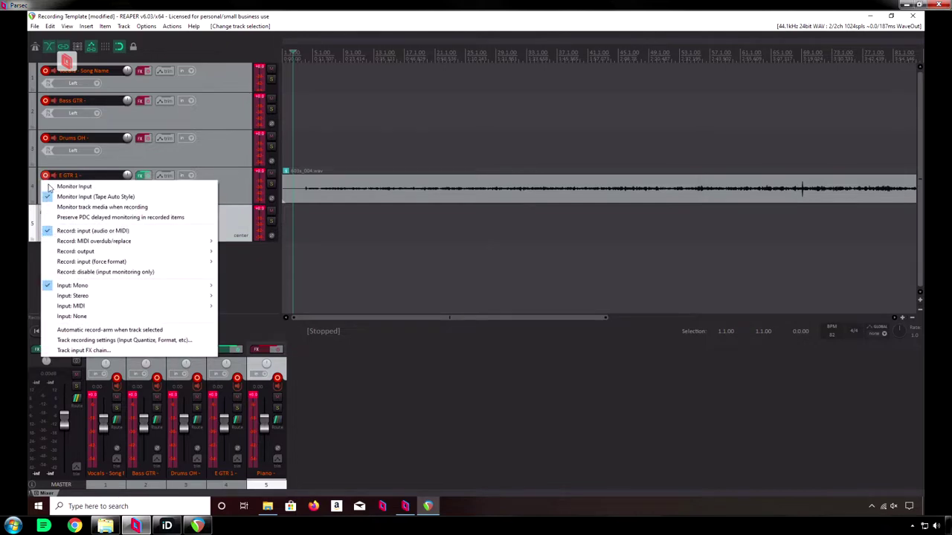
pyautogui.click(94, 353)
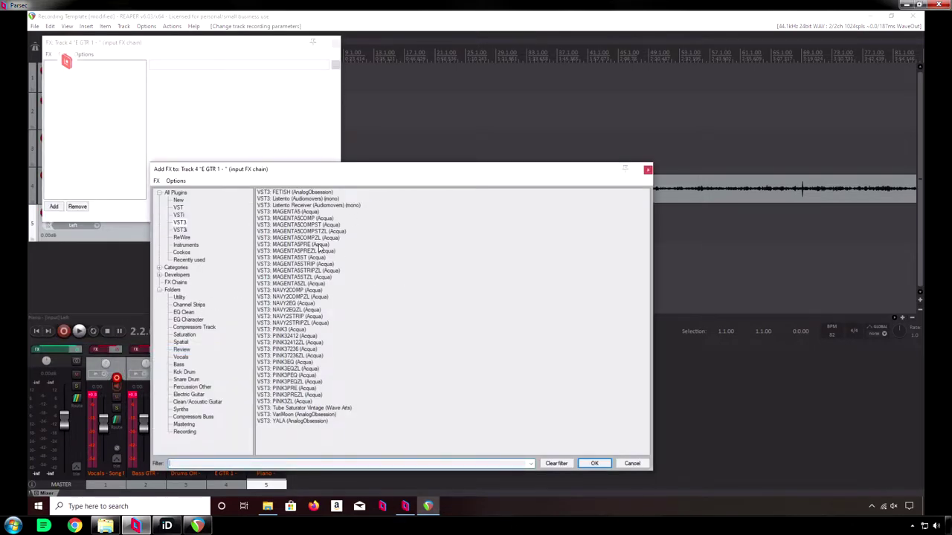
pyautogui.click(293, 304)
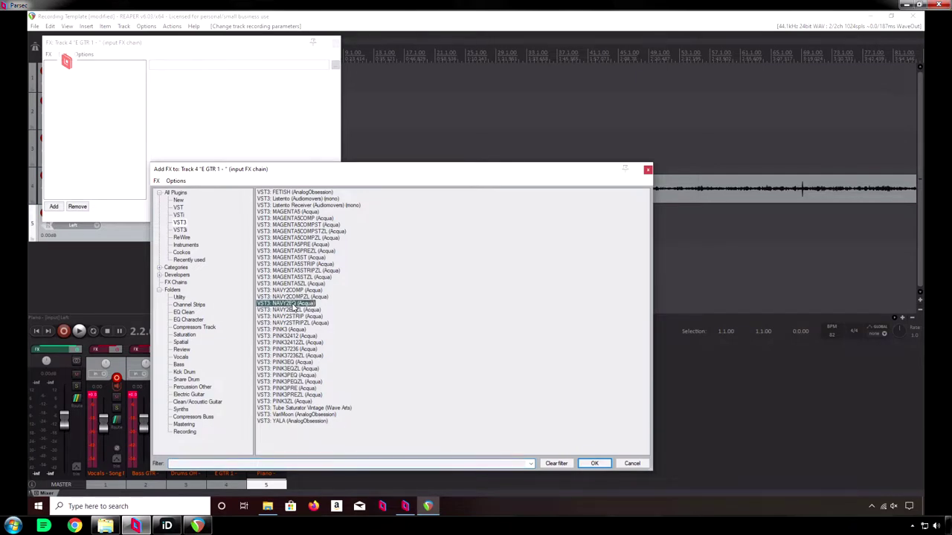
pyautogui.doubleClick(293, 305)
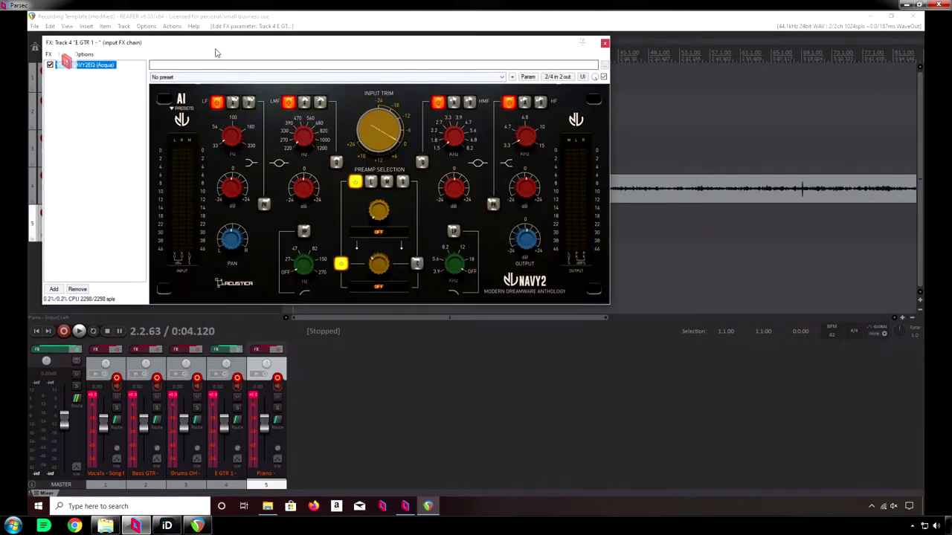
pyautogui.moveTo(216, 46); pyautogui.dragTo(350, 194)
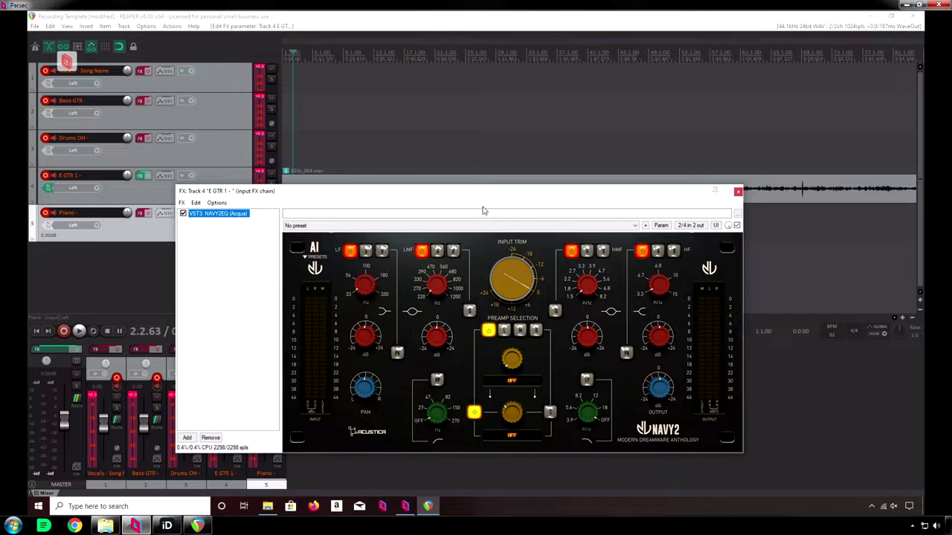
pyautogui.click(738, 191)
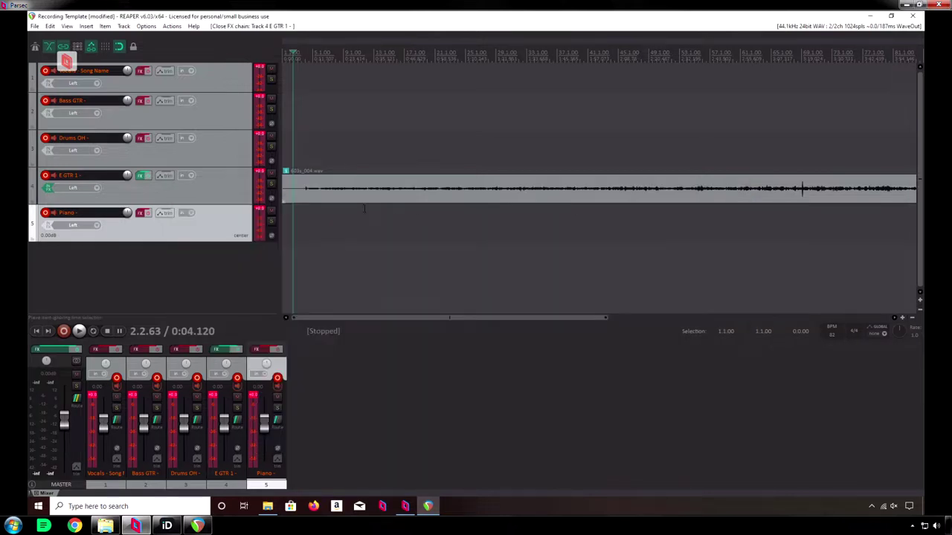
# - Remove every plugin, including VariMoon, from the E GTR 1 track's regular FX chain and close its window
pyautogui.click(141, 178)
pyautogui.click(246, 188)
pyautogui.press('Delete')
pyautogui.press('Delete')
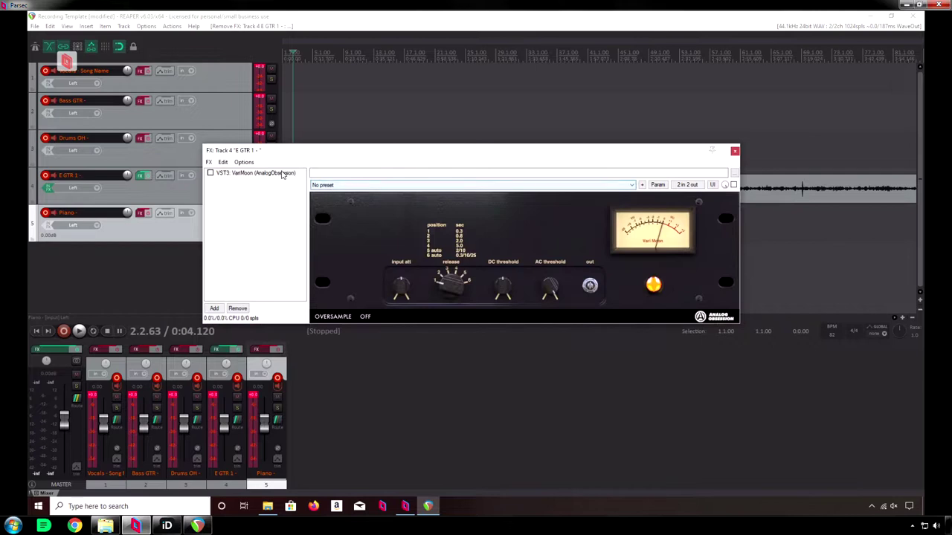
pyautogui.click(282, 174)
pyautogui.press('Delete')
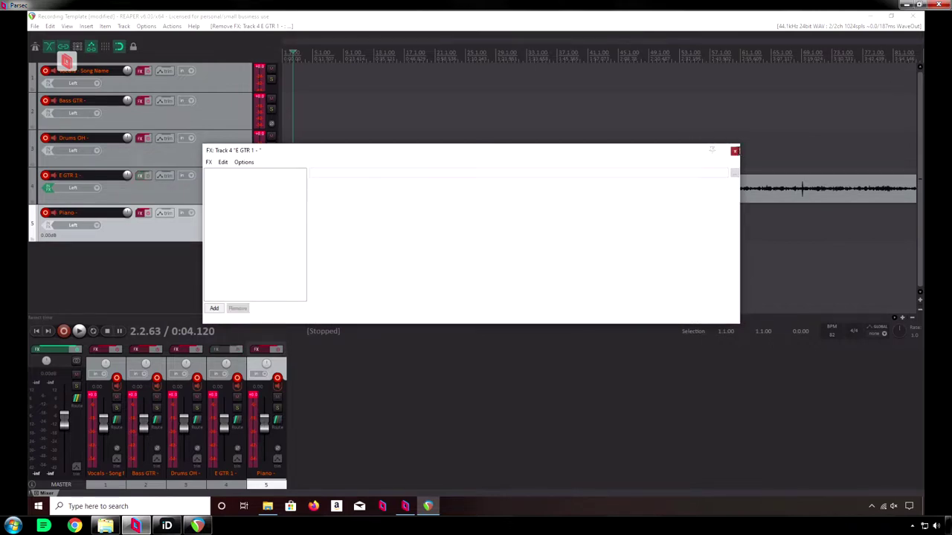
pyautogui.click(735, 152)
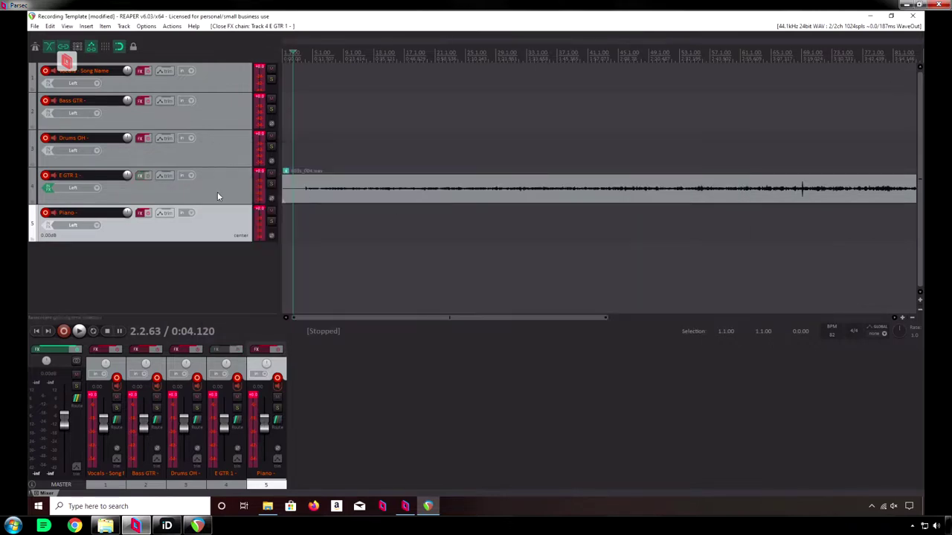
# - Reopen the input FX chain of the E GTR 1 track, remove NAVY2EQ from it and close the window
pyautogui.rightClick(45, 181)
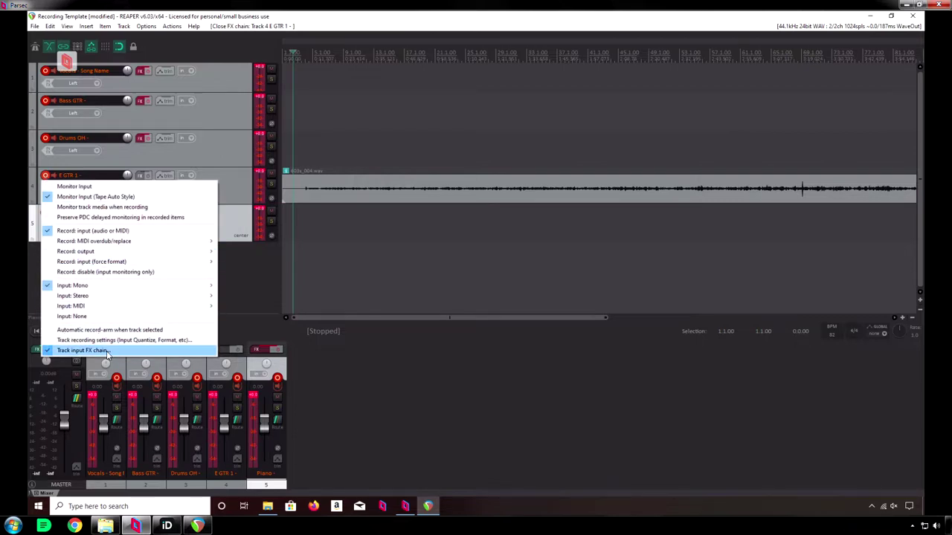
pyautogui.click(84, 350)
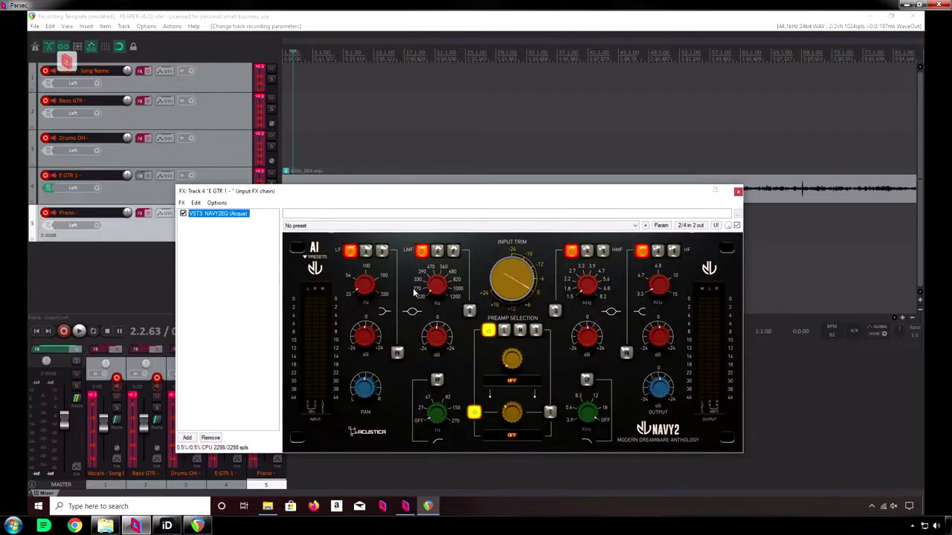
pyautogui.rightClick(46, 183)
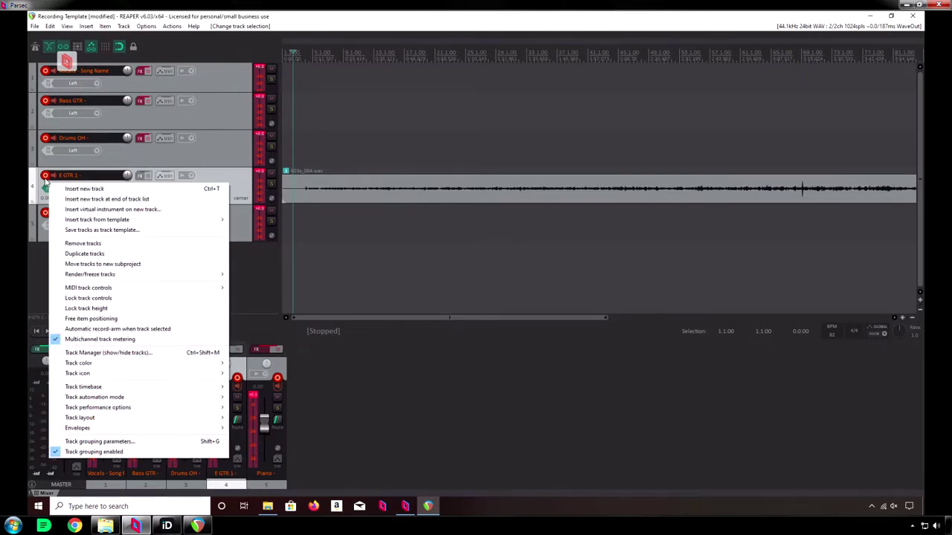
pyautogui.rightClick(44, 180)
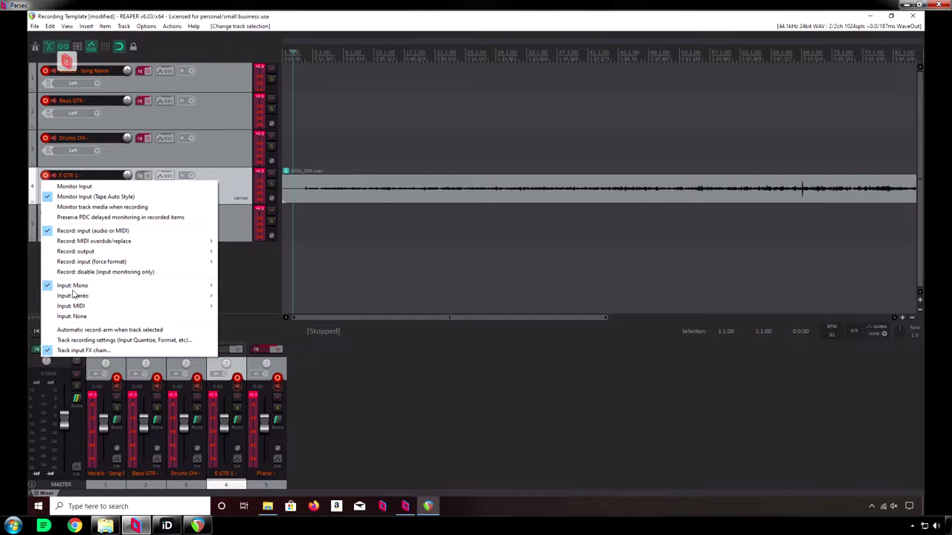
pyautogui.click(108, 350)
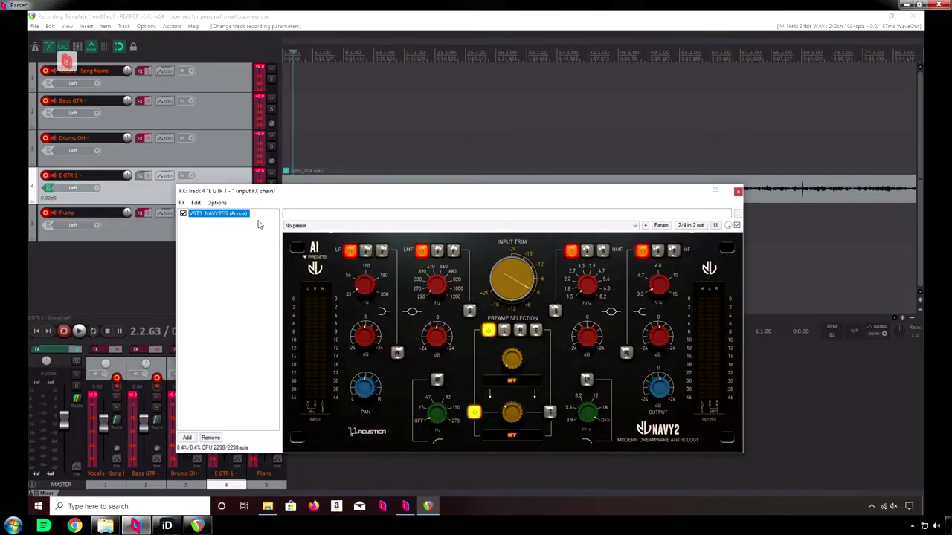
pyautogui.press('Delete')
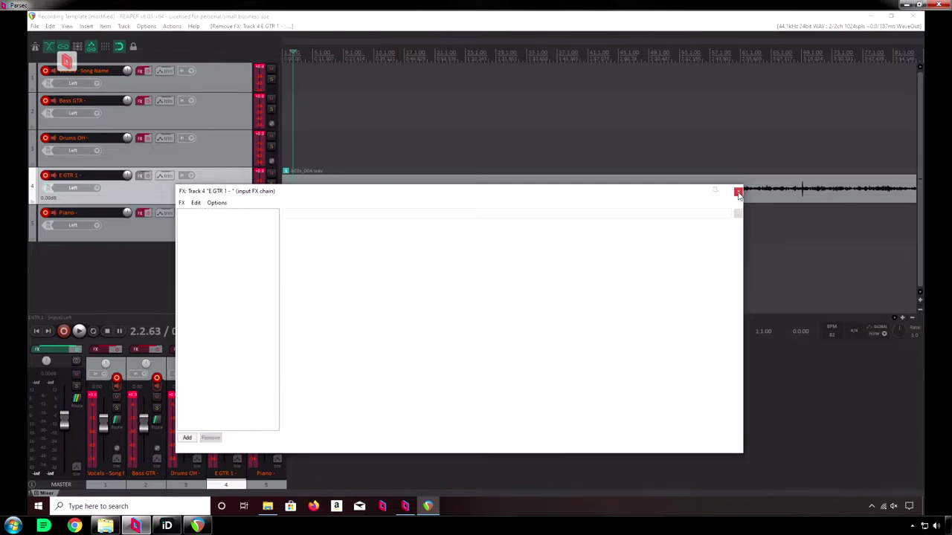
pyautogui.click(738, 193)
pyautogui.click(484, 220)
pyautogui.click(373, 212)
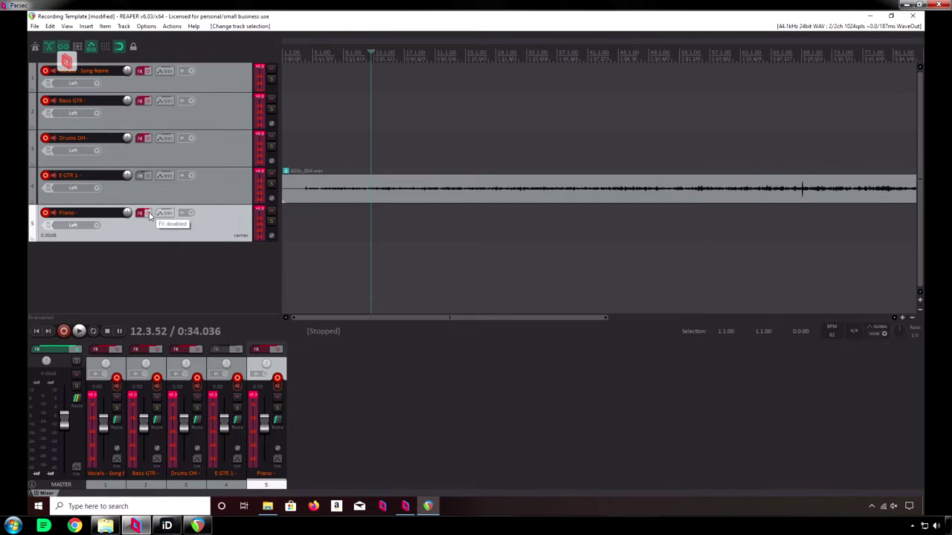
# - Select all tracks and enable the bypassed track effects on them together
pyautogui.click(215, 87)
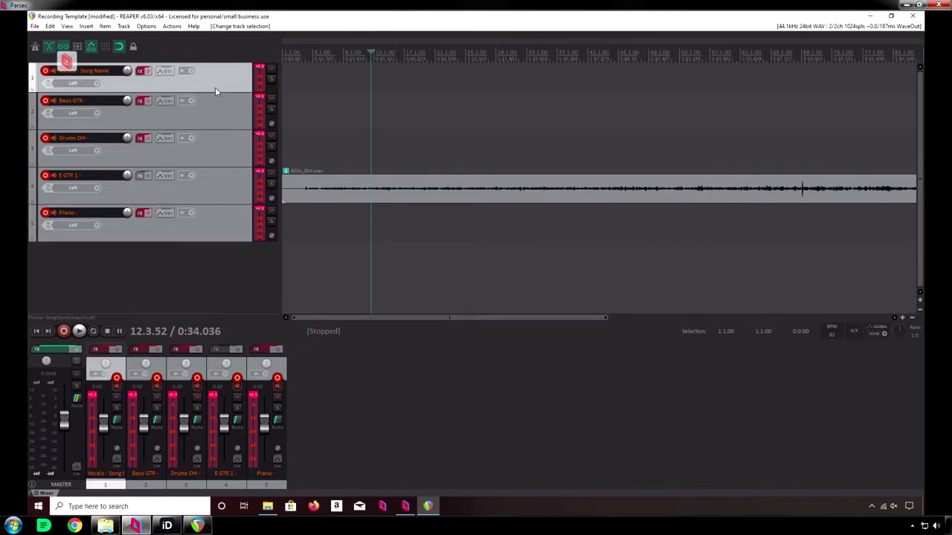
pyautogui.hotkey('ctrl', 'a')
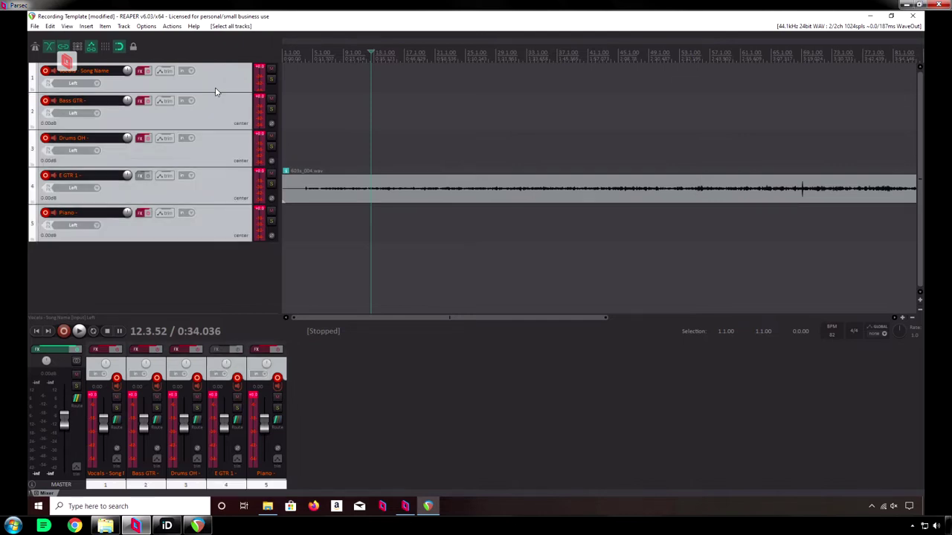
pyautogui.click(146, 102)
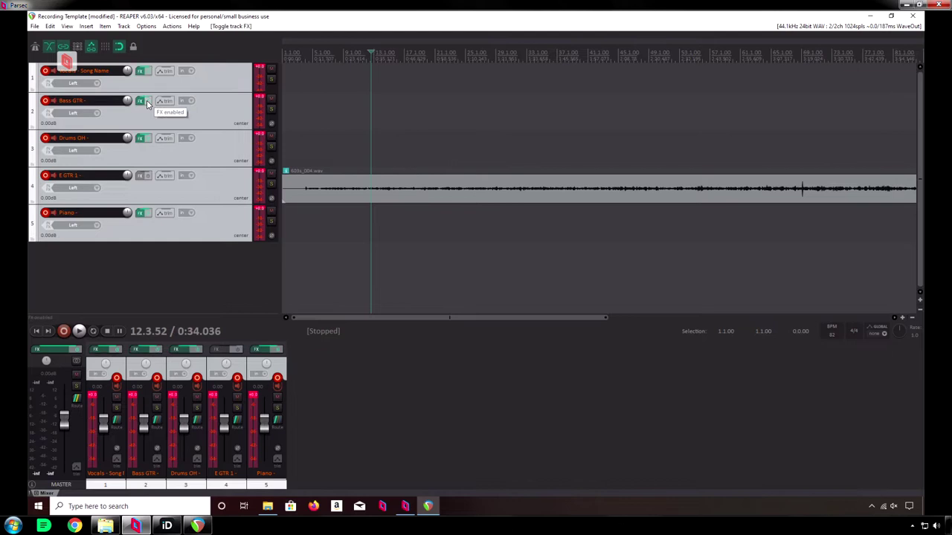